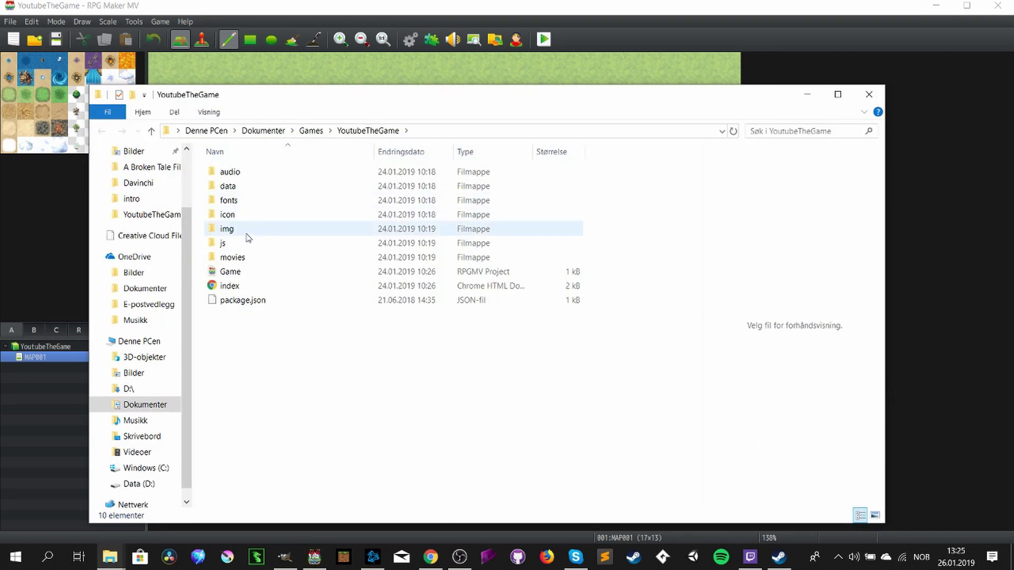
- Open the tilesets subfolder inside the YoutubeTheGame project's img folder
{"action": "double_click", "coordinate": [243, 231]}
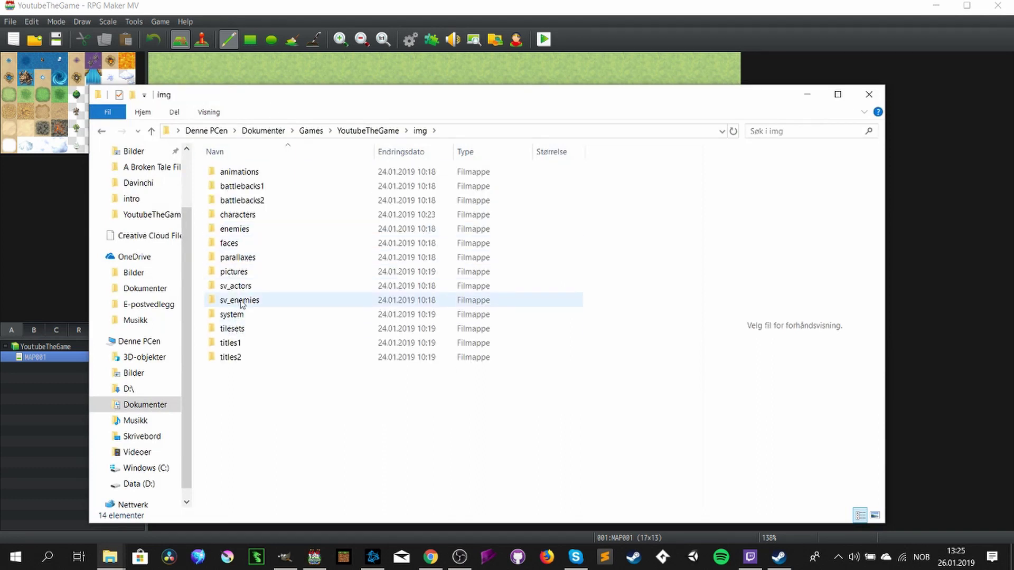
{"action": "left_click", "coordinate": [243, 275]}
{"action": "double_click", "coordinate": [232, 328]}
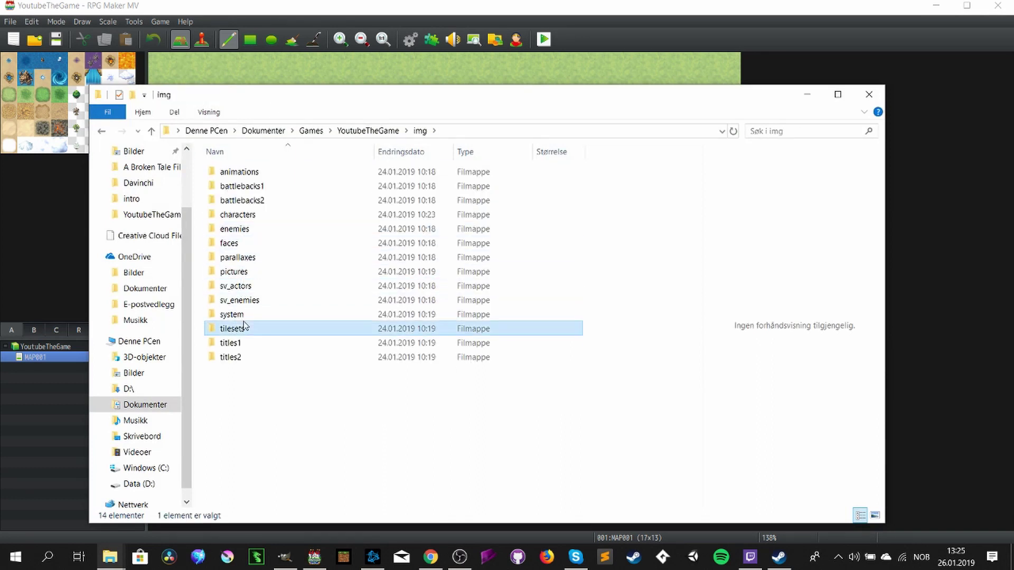
{"action": "left_click", "coordinate": [260, 315]}
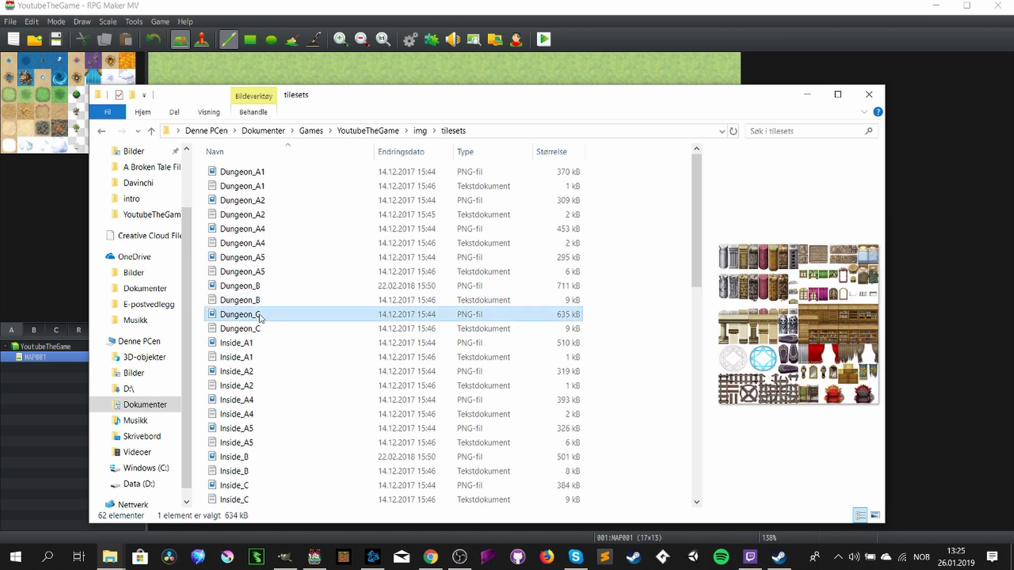
- Open the Outside_A2 PNG tileset in GNU Image Manipulation Program and minimize the file browser window
{"action": "key", "text": "o"}
{"action": "left_click", "coordinate": [236, 196]}
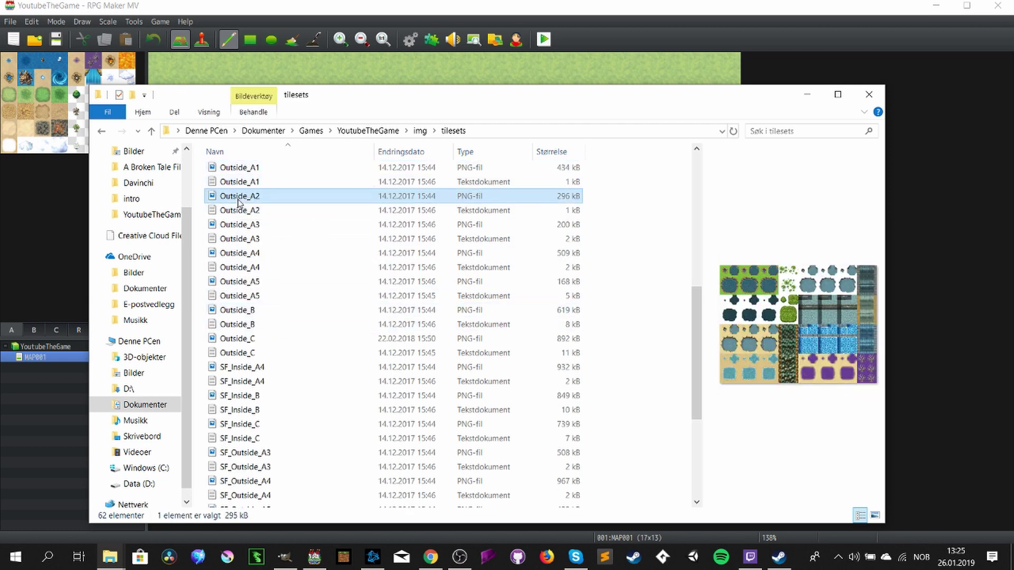
{"action": "right_click", "coordinate": [240, 202]}
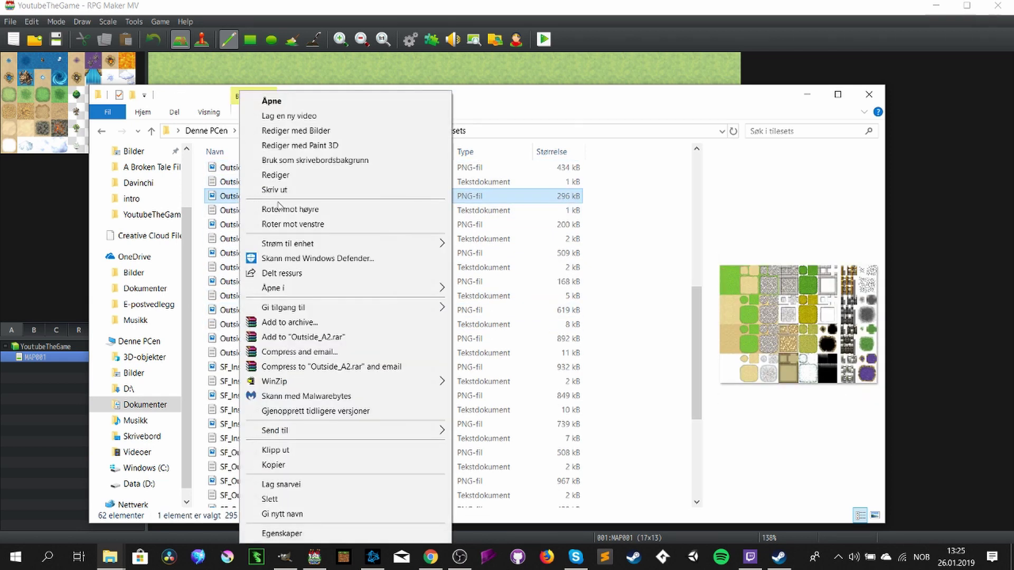
{"action": "mouse_move", "coordinate": [312, 288]}
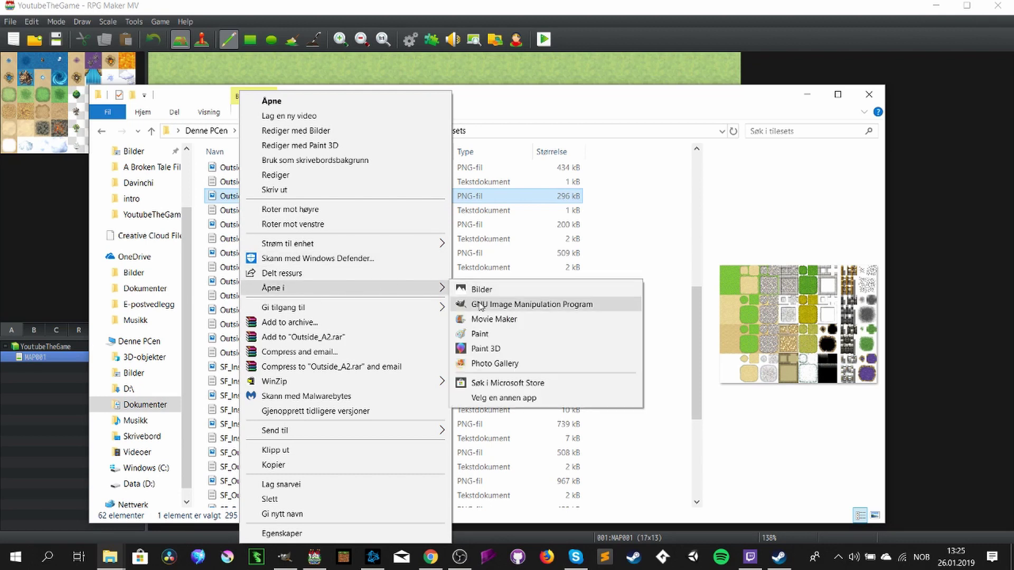
{"action": "left_click", "coordinate": [501, 305]}
{"action": "left_click", "coordinate": [807, 94]}
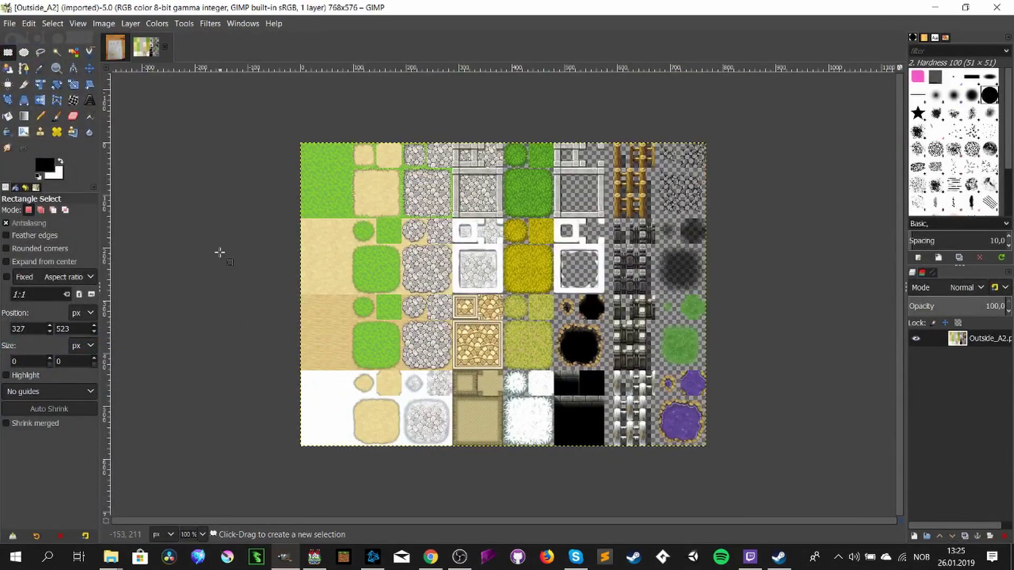
- Return to the tilesets folder, open the Outside_B PNG in GNU Image Manipulation Program as well, and minimize the folder window
{"action": "left_click", "coordinate": [110, 557]}
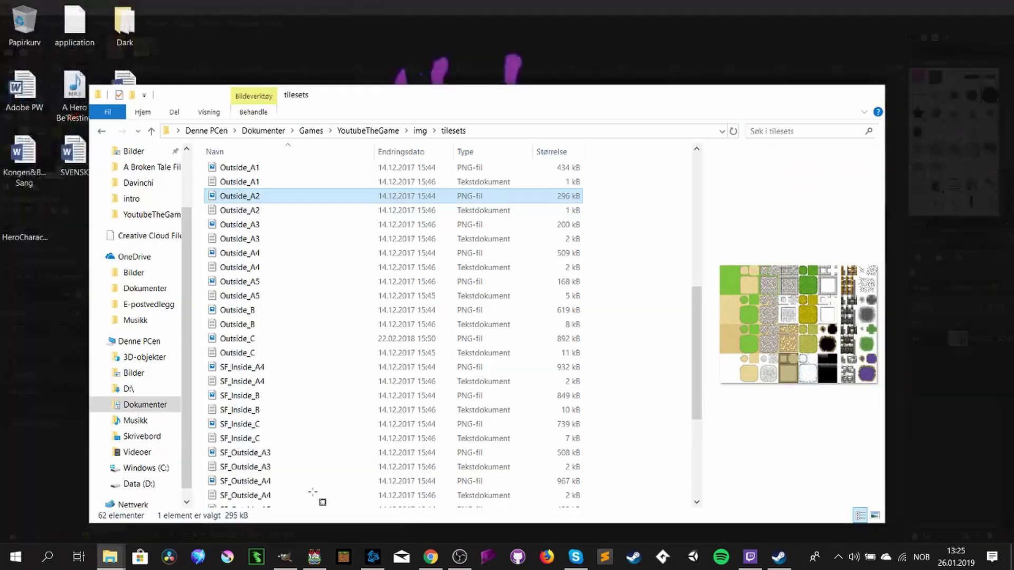
{"action": "left_click", "coordinate": [296, 502]}
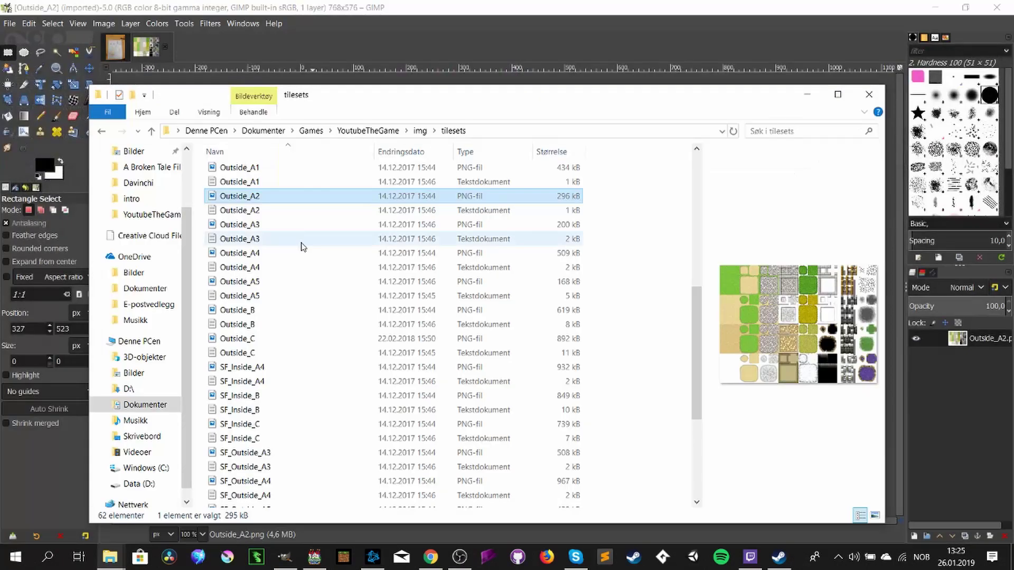
{"action": "left_click", "coordinate": [261, 254]}
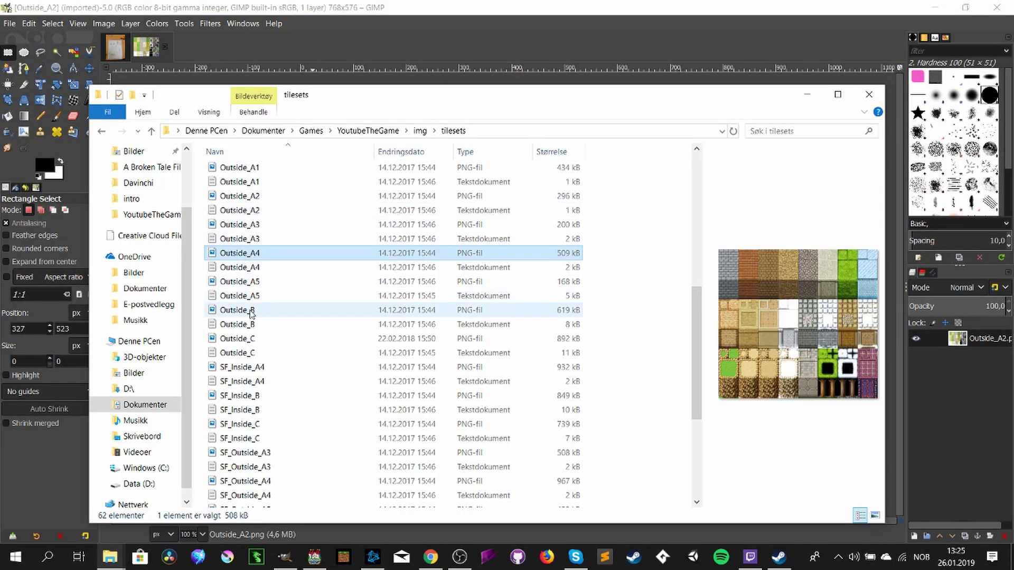
{"action": "left_click", "coordinate": [248, 324]}
{"action": "left_click", "coordinate": [248, 311]}
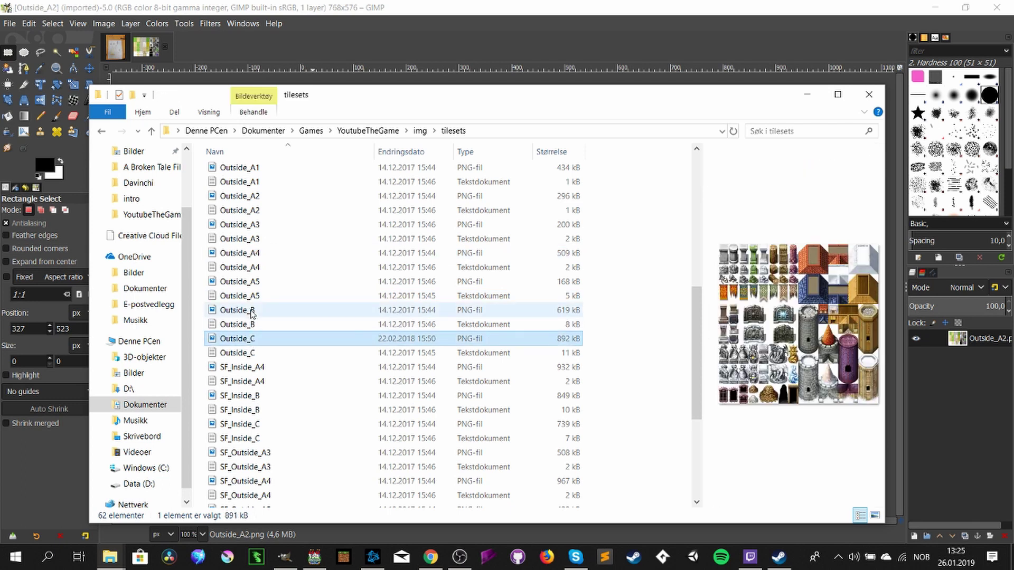
{"action": "right_click", "coordinate": [250, 311]}
{"action": "mouse_move", "coordinate": [338, 291]}
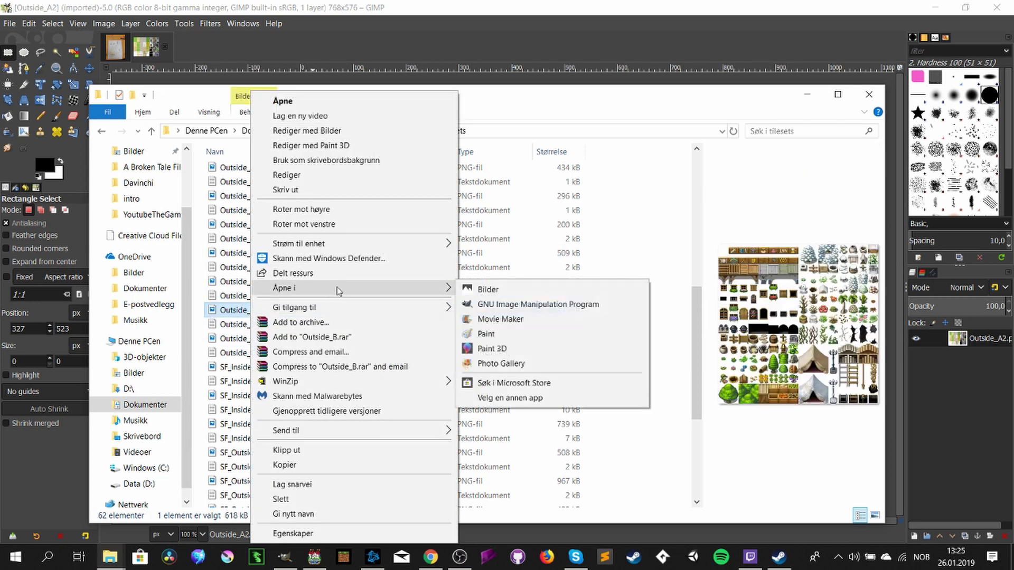
{"action": "left_click", "coordinate": [507, 310]}
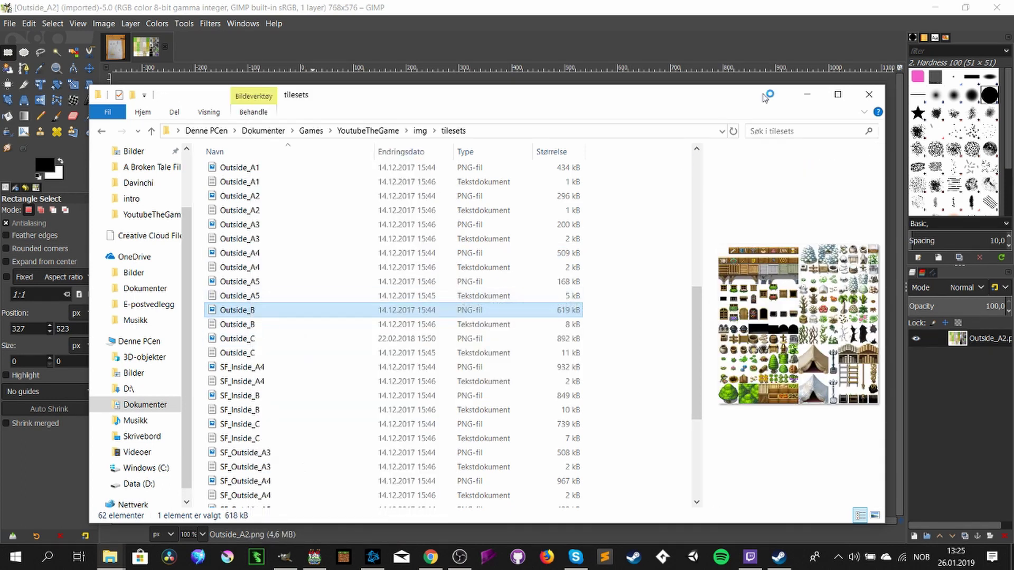
{"action": "left_click", "coordinate": [806, 94]}
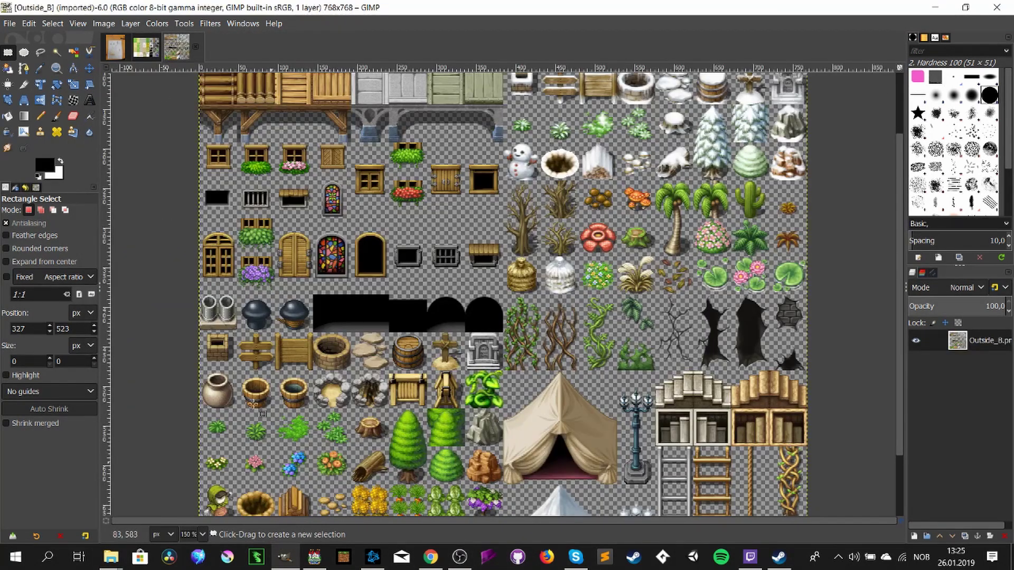
- Configure the Outside_A2 image grid with 48-pixel spacing and show the grid over the tileset
{"action": "left_click", "coordinate": [145, 47]}
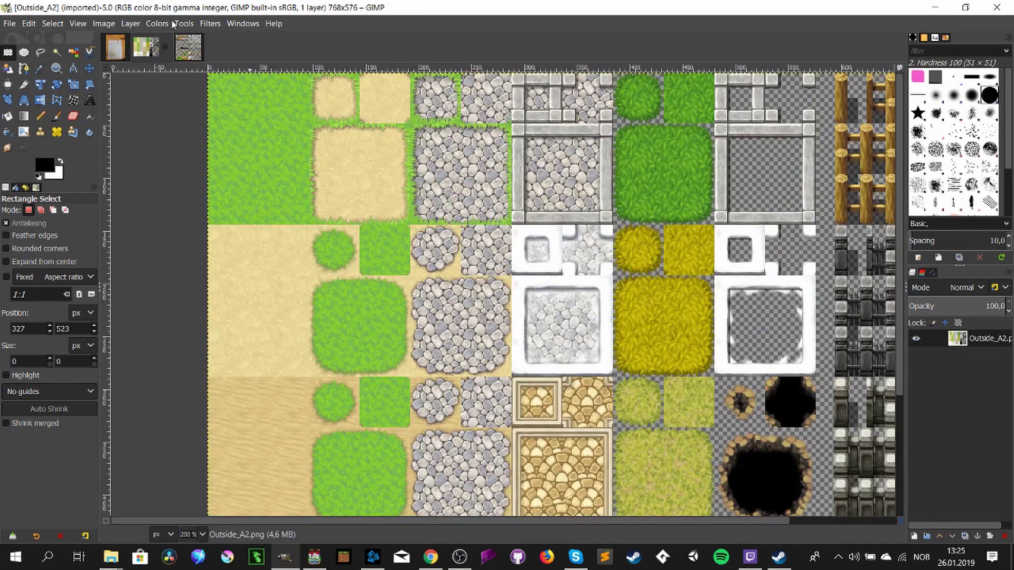
{"action": "left_click", "coordinate": [114, 25]}
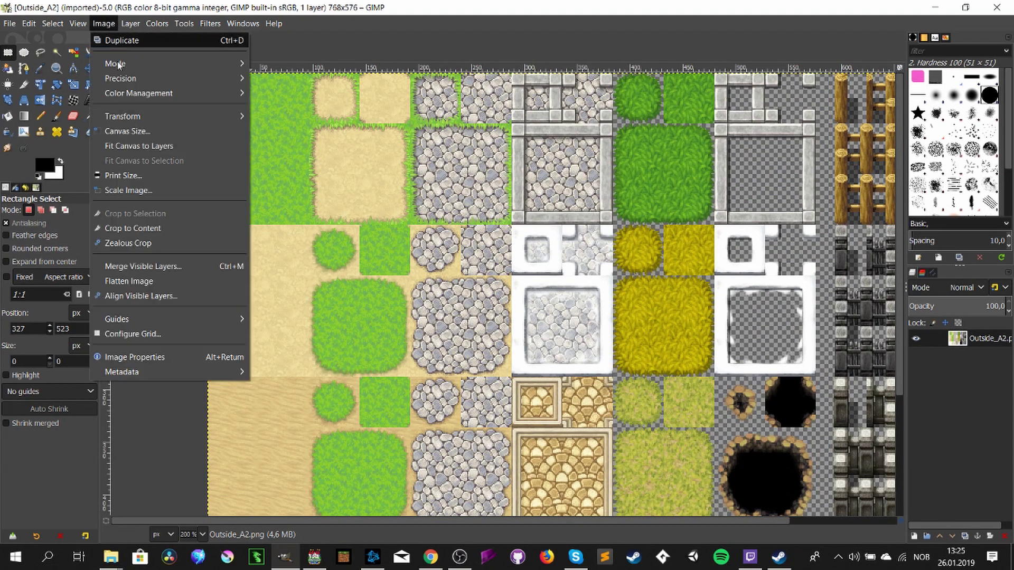
{"action": "left_click", "coordinate": [162, 333]}
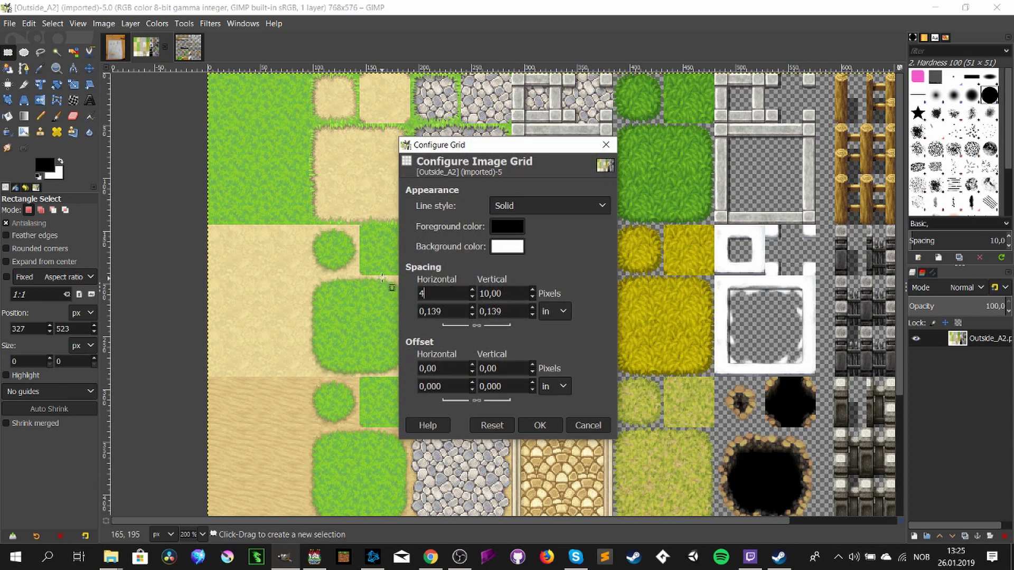
{"action": "left_click", "coordinate": [540, 425]}
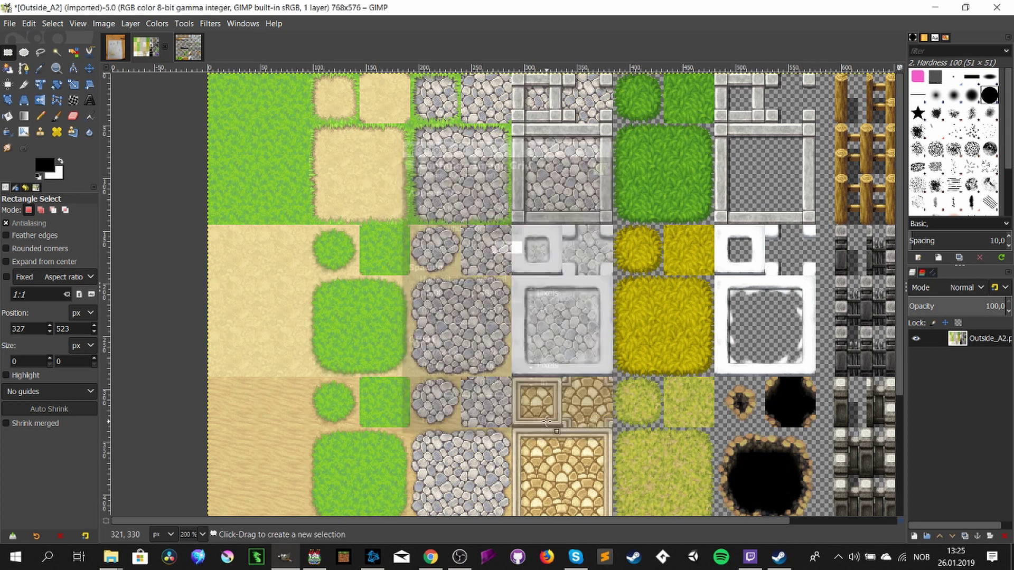
{"action": "left_click", "coordinate": [78, 23]}
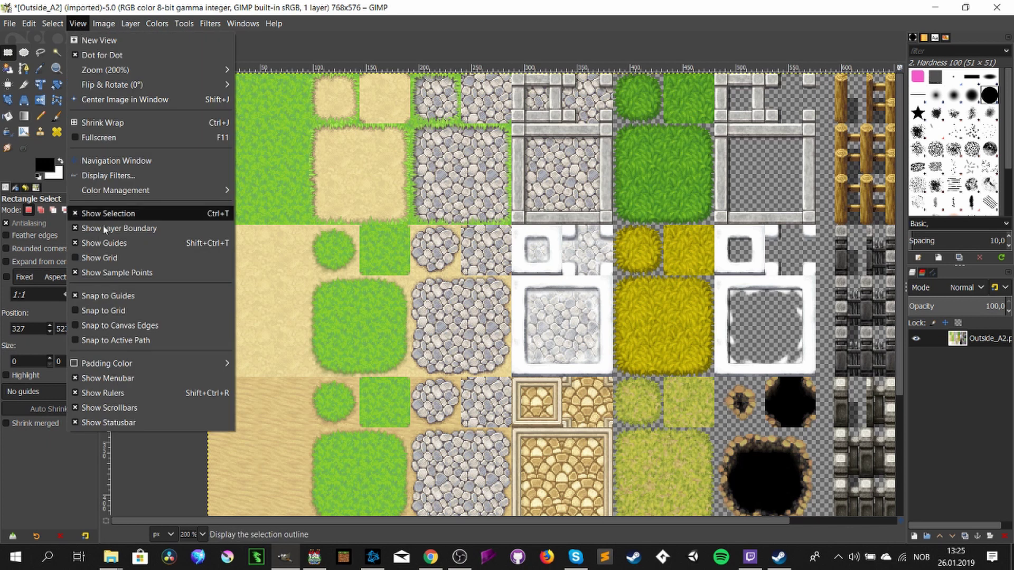
{"action": "left_click", "coordinate": [109, 258]}
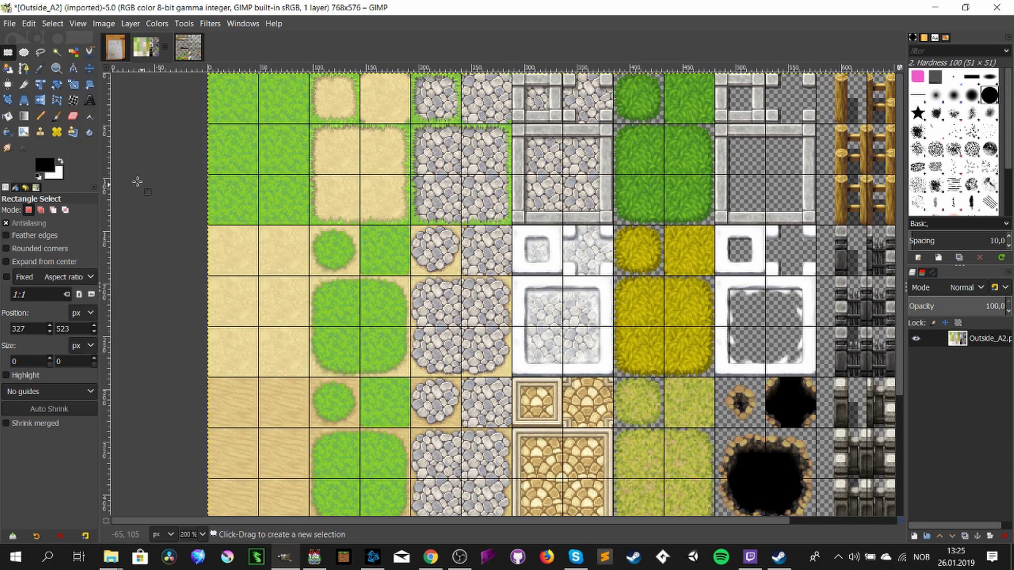
- Select the plain grass block of two by three grid cells in the tileset's upper-left corner and delete its pixels
{"action": "scroll", "coordinate": [287, 237], "scroll_direction": "up", "scroll_amount": 3, "text": "ctrl"}
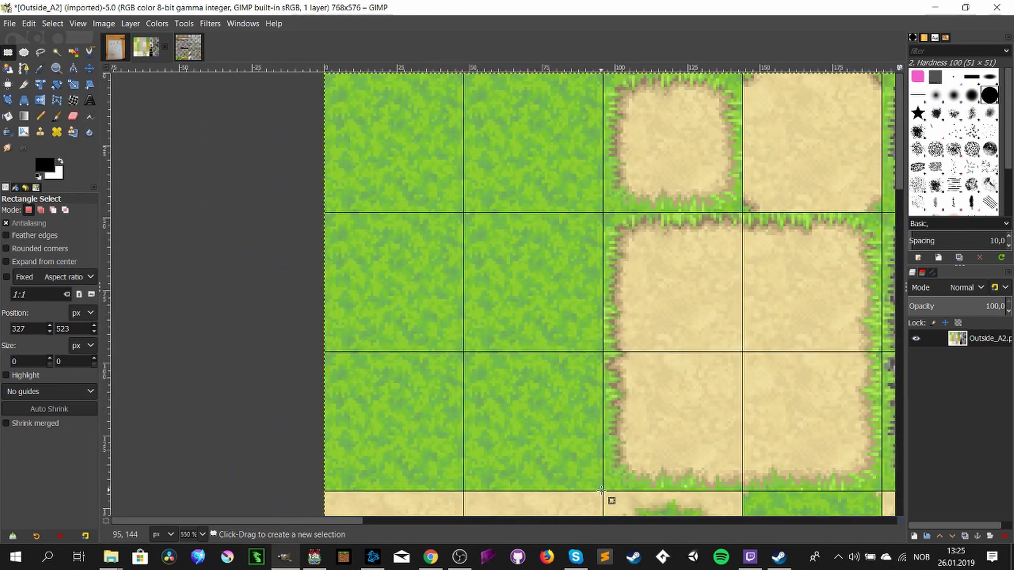
{"action": "left_click_drag", "start_coordinate": [602, 490], "coordinate": [294, 32]}
{"action": "key", "text": "Delete"}
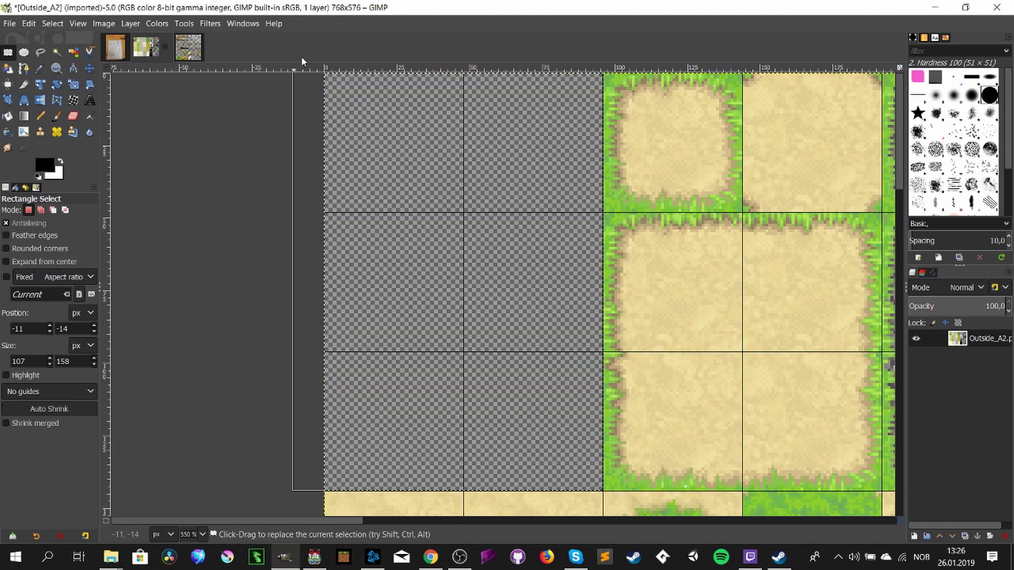
- Set the foreground color to dark blue 20487b and bucket-fill the emptied block with it
{"action": "left_click", "coordinate": [44, 165]}
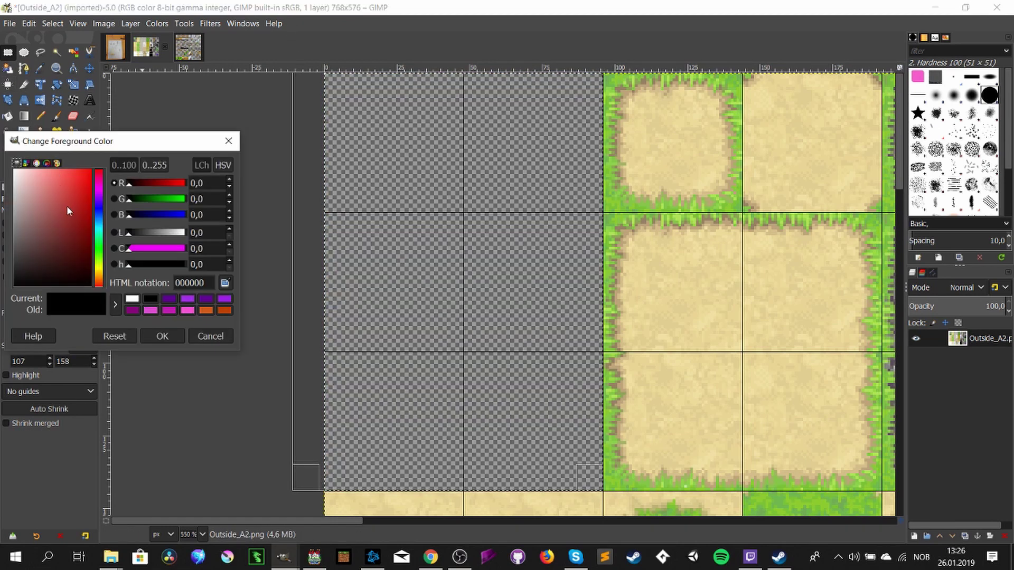
{"action": "left_click", "coordinate": [66, 205]}
{"action": "left_click", "coordinate": [99, 219]}
{"action": "left_click", "coordinate": [103, 217]}
{"action": "left_click_drag", "start_coordinate": [85, 224], "coordinate": [71, 230]}
{"action": "left_click", "coordinate": [162, 336]}
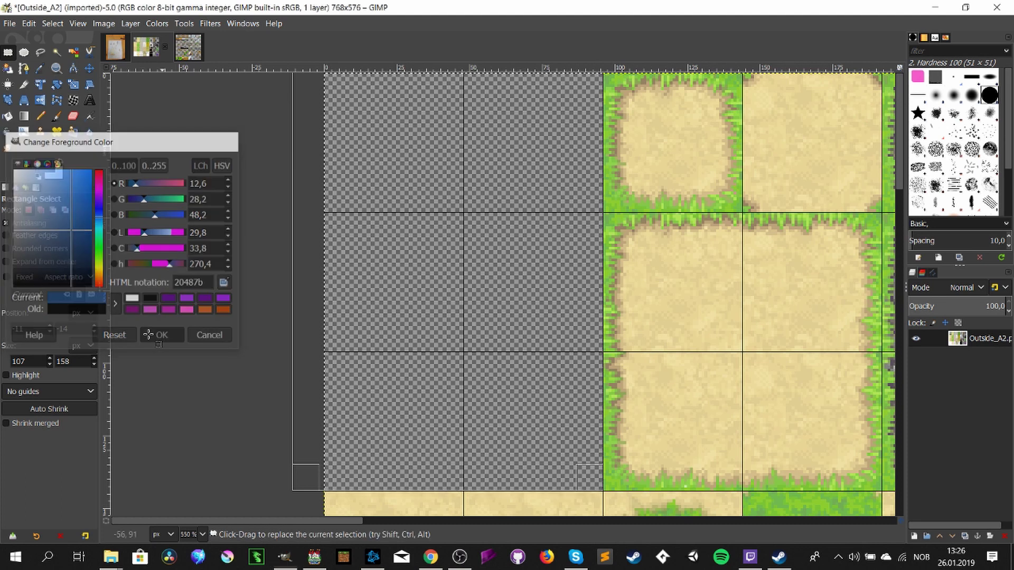
{"action": "left_click", "coordinate": [8, 115]}
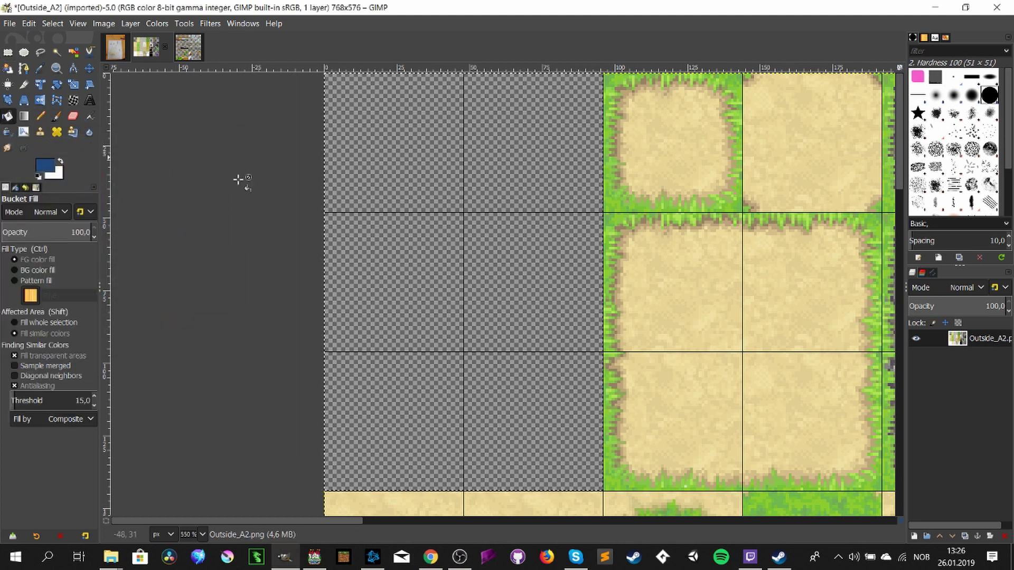
{"action": "left_click", "coordinate": [360, 244]}
- Set the foreground color to lighter blue 446997 and pencil short horizontal wave highlights across the blue block
{"action": "left_click", "coordinate": [46, 165]}
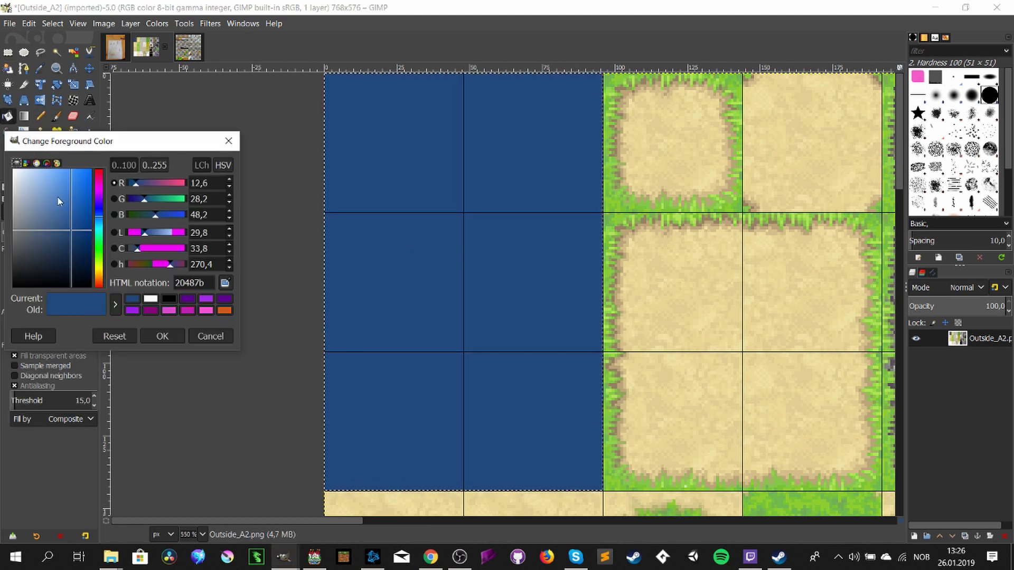
{"action": "left_click_drag", "start_coordinate": [67, 231], "coordinate": [57, 218]}
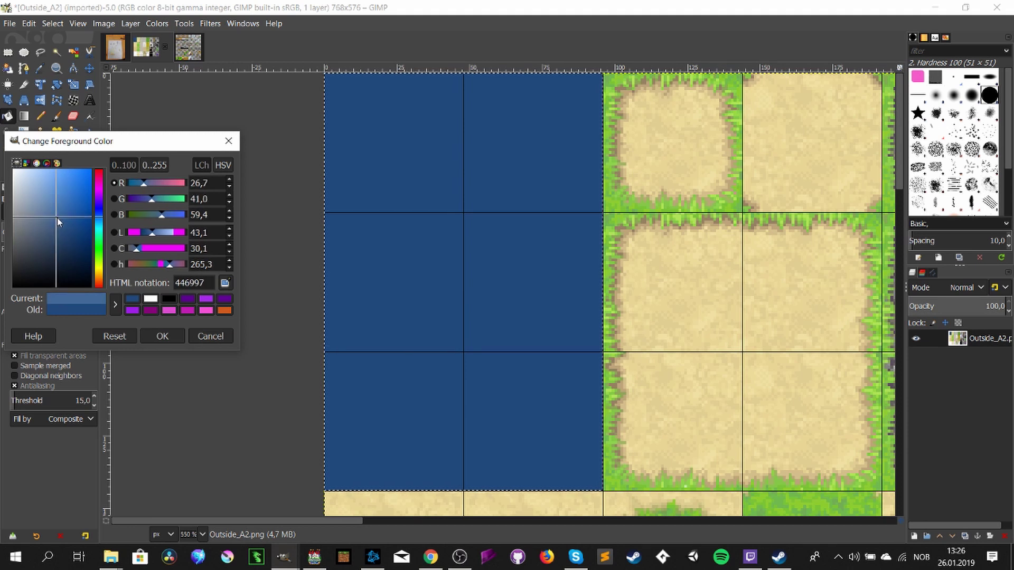
{"action": "left_click", "coordinate": [162, 336]}
{"action": "left_click", "coordinate": [40, 132]}
{"action": "left_click", "coordinate": [41, 116]}
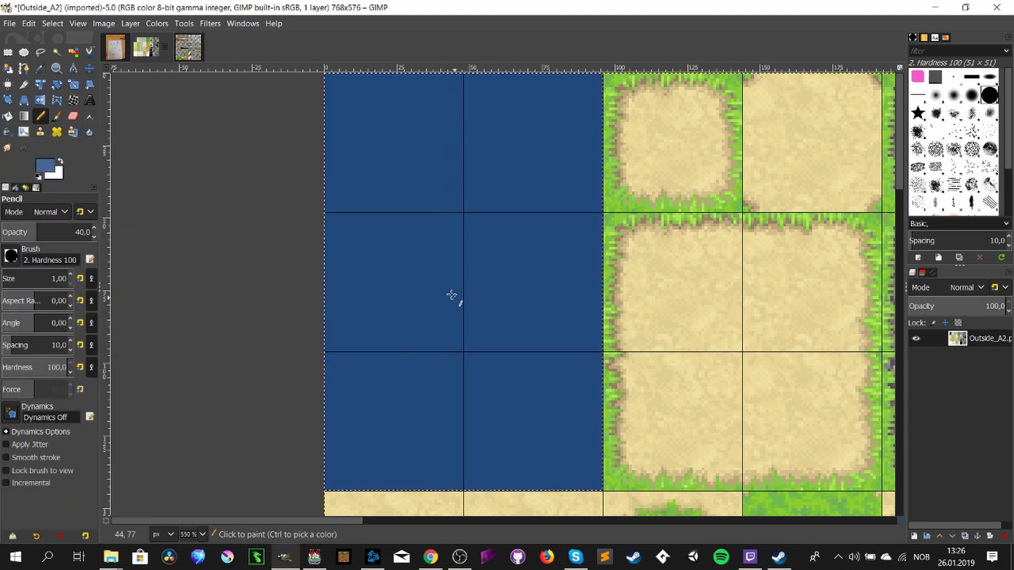
{"action": "left_click_drag", "start_coordinate": [420, 287], "coordinate": [435, 286]}
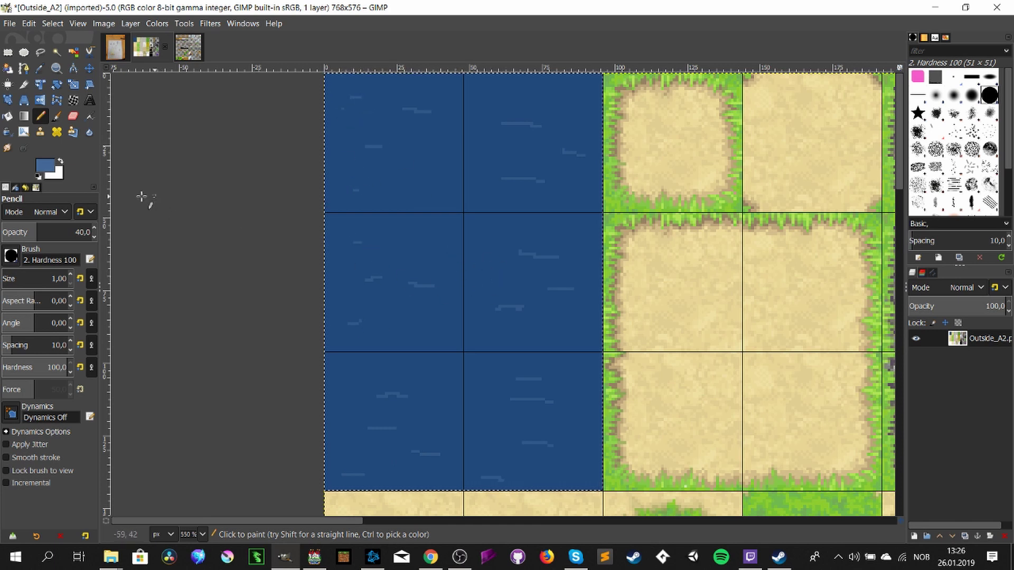
- Set the foreground to a deeper, more saturated blue and pencil short dark wave strokes between the highlights
{"action": "left_click", "coordinate": [46, 168]}
{"action": "left_click", "coordinate": [89, 227]}
{"action": "left_click", "coordinate": [157, 332]}
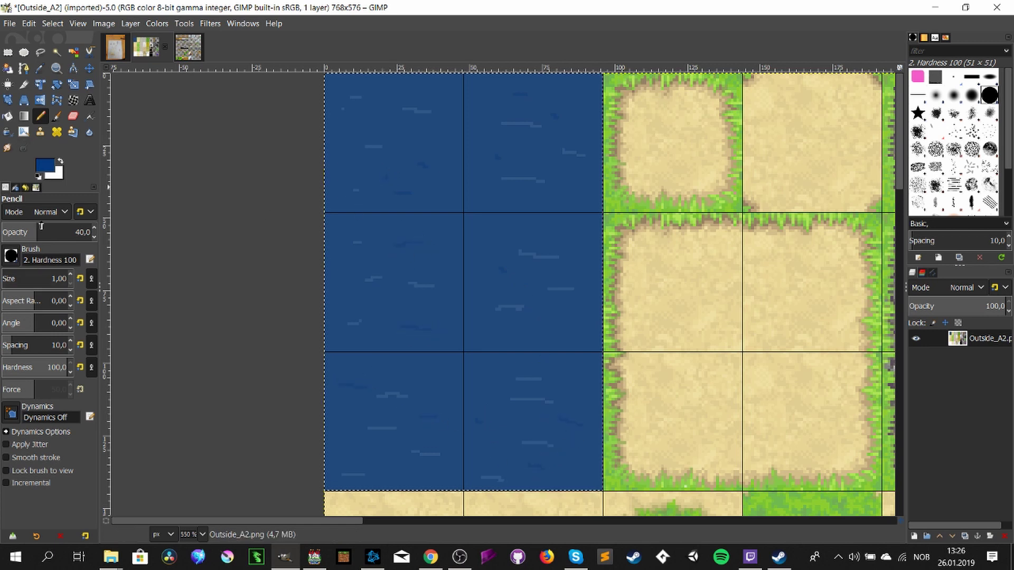
- Set the Smudge tool's size to 9 and blend the light and dark wave strokes into the blue water
{"action": "key", "text": "s"}
{"action": "scroll", "coordinate": [62, 271], "scroll_direction": "up", "scroll_amount": 8}
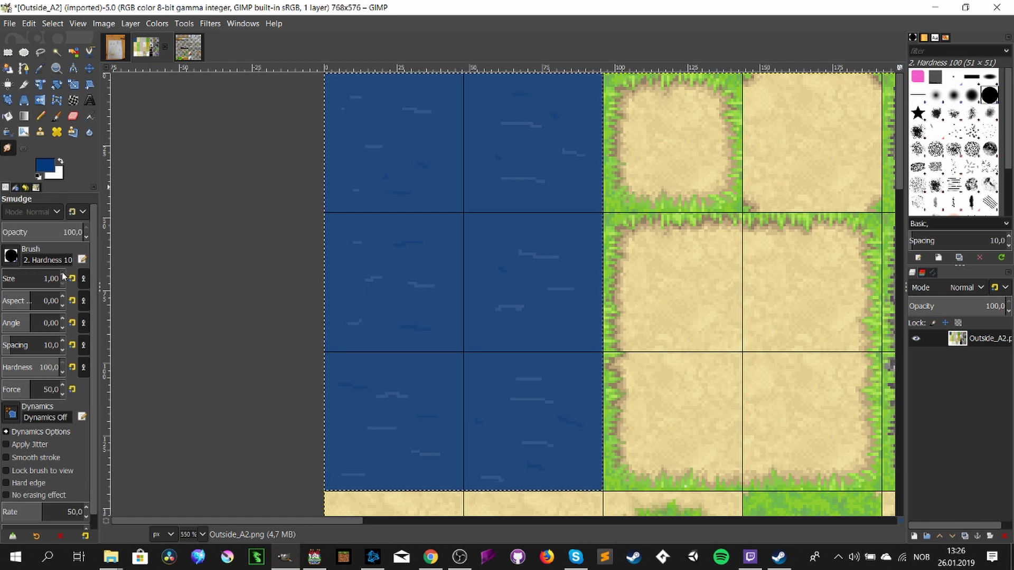
{"action": "left_click", "coordinate": [358, 96]}
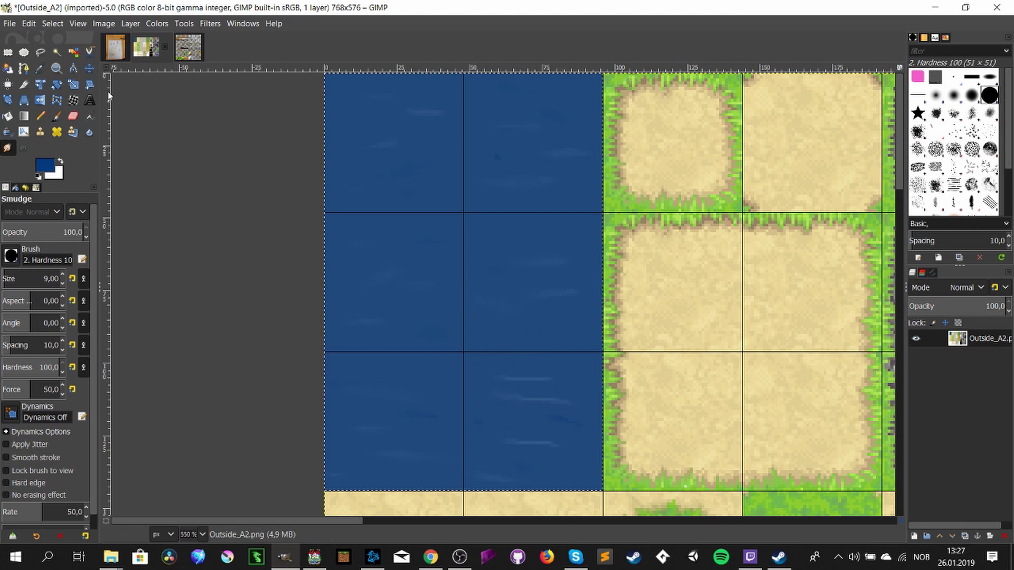
{"action": "left_click", "coordinate": [8, 52]}
{"action": "right_click", "coordinate": [392, 303]}
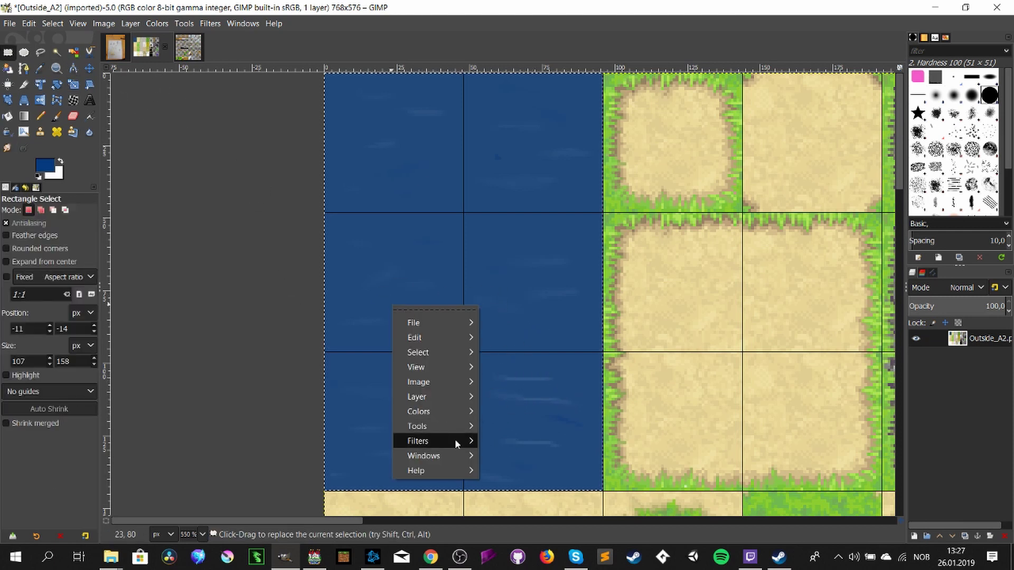
{"action": "mouse_move", "coordinate": [459, 441]}
{"action": "mouse_move", "coordinate": [599, 432]}
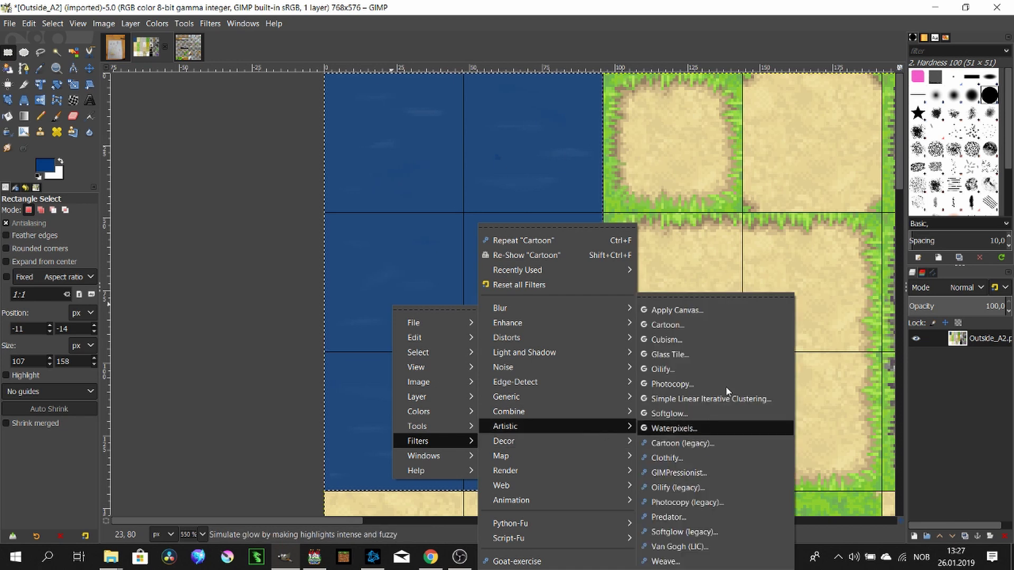
{"action": "left_click", "coordinate": [726, 386]}
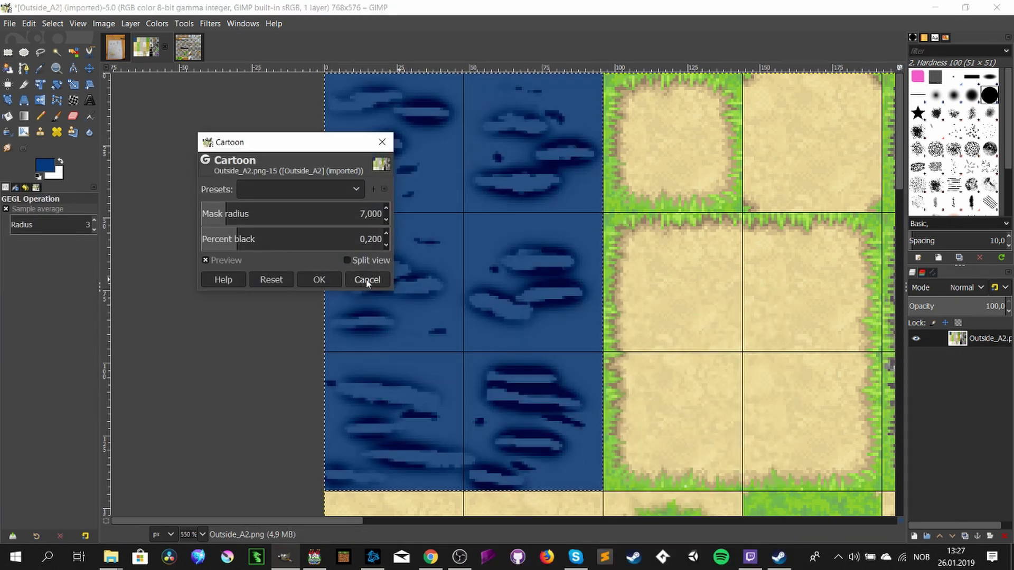
{"action": "left_click", "coordinate": [367, 279]}
- Apply the Pixelize filter to the blue water block with block width and height set to 2
{"action": "right_click", "coordinate": [465, 309]}
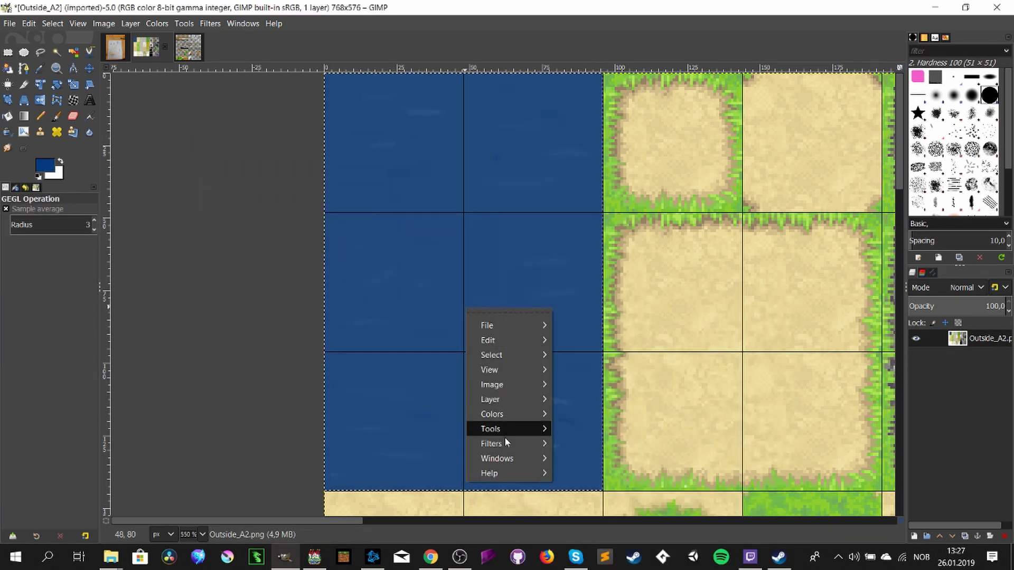
{"action": "mouse_move", "coordinate": [505, 443]}
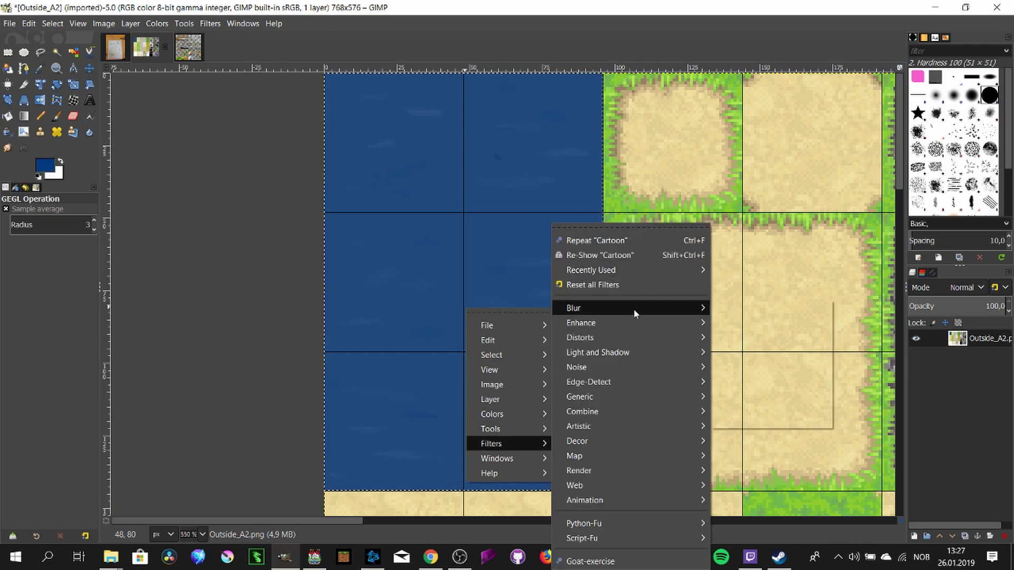
{"action": "mouse_move", "coordinate": [634, 309]}
{"action": "left_click", "coordinate": [739, 344]}
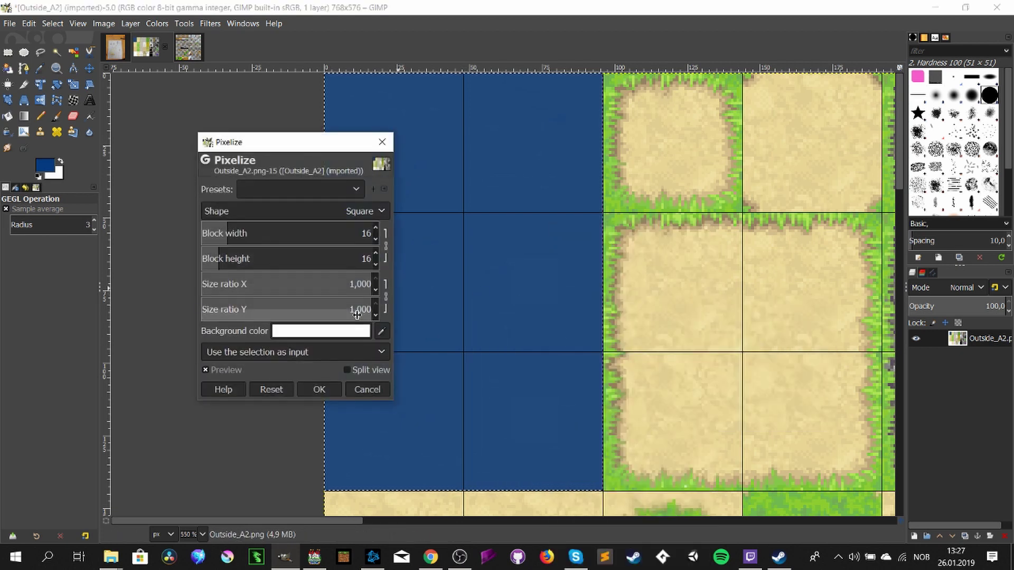
{"action": "left_click", "coordinate": [374, 240]}
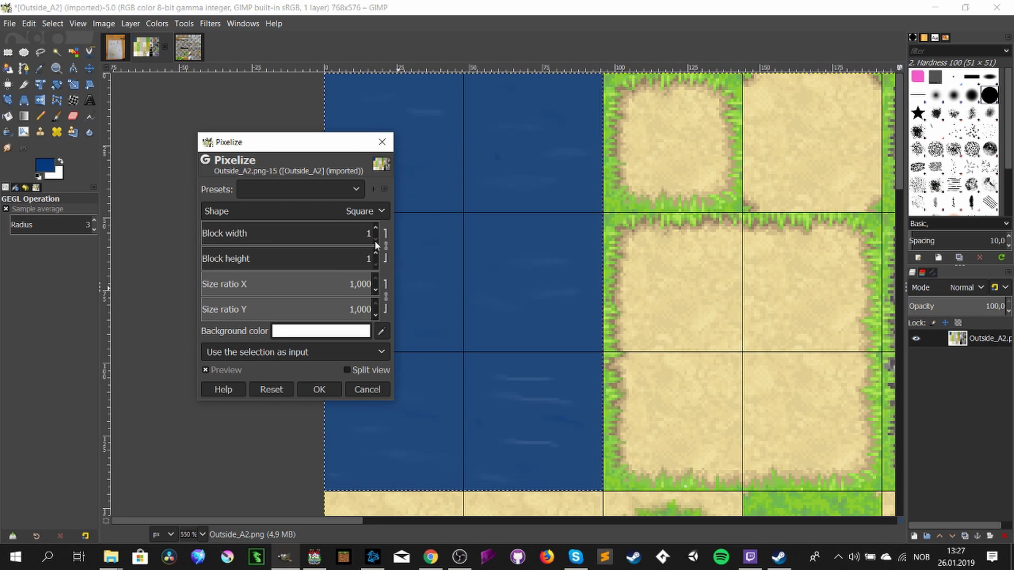
{"action": "left_click", "coordinate": [375, 228]}
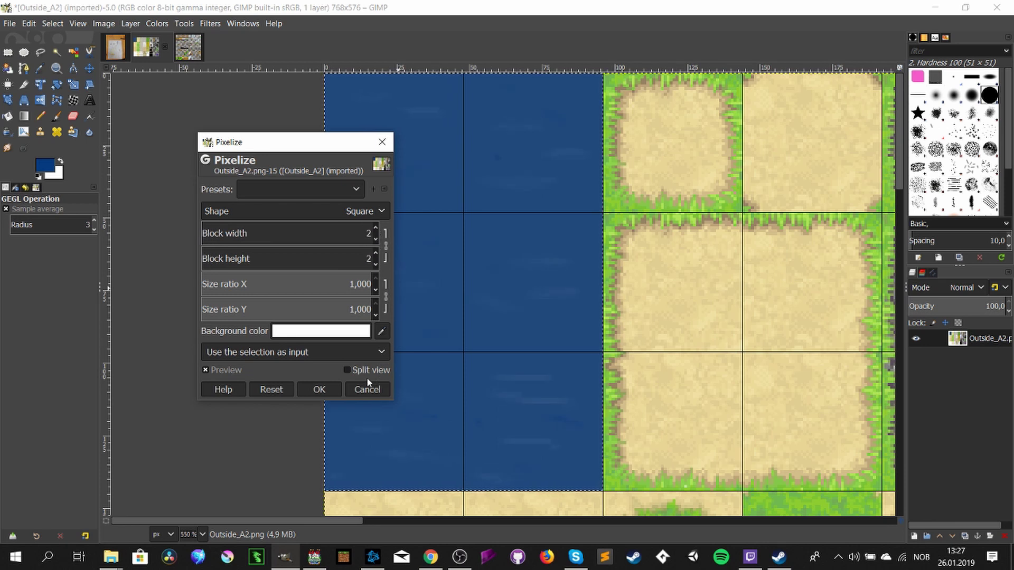
{"action": "left_click", "coordinate": [319, 389]}
- Try to select and delete the grass-edged sand block beside the water, with the water block deselected first
{"action": "left_click", "coordinate": [8, 52]}
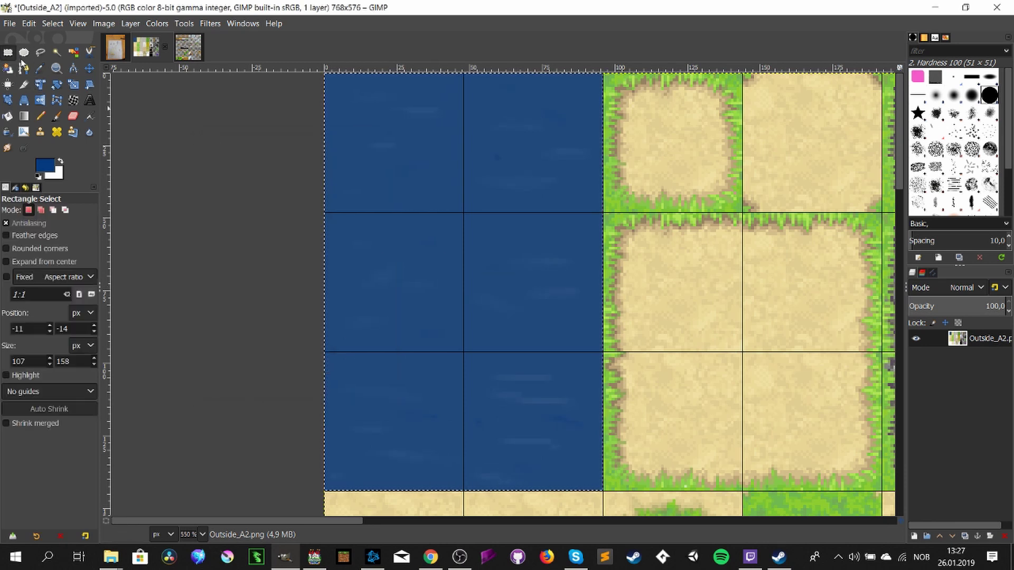
{"action": "left_click", "coordinate": [223, 178]}
{"action": "scroll", "coordinate": [550, 188], "scroll_direction": "down", "scroll_amount": 2}
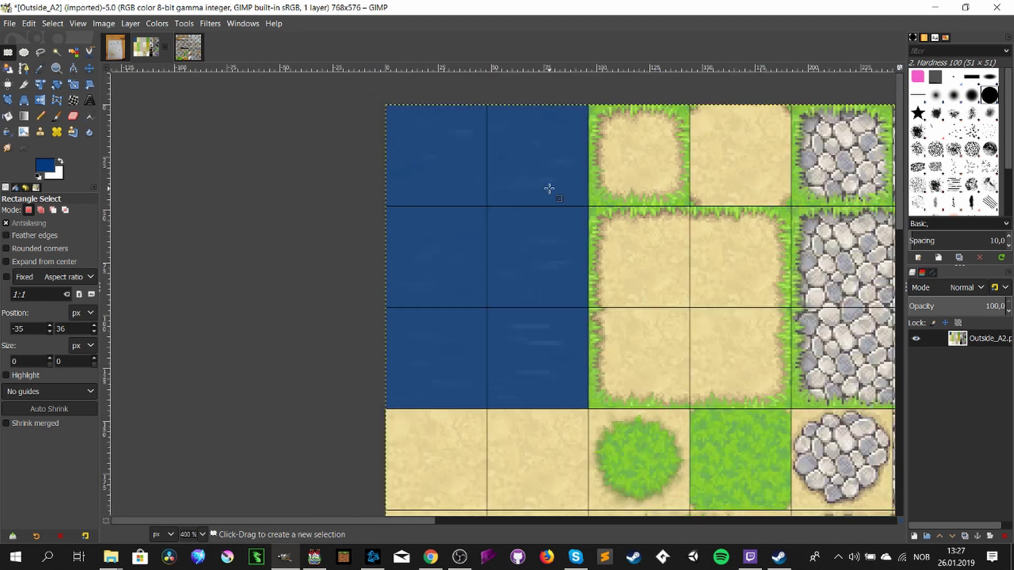
{"action": "left_click_drag", "start_coordinate": [455, 522], "coordinate": [423, 520]}
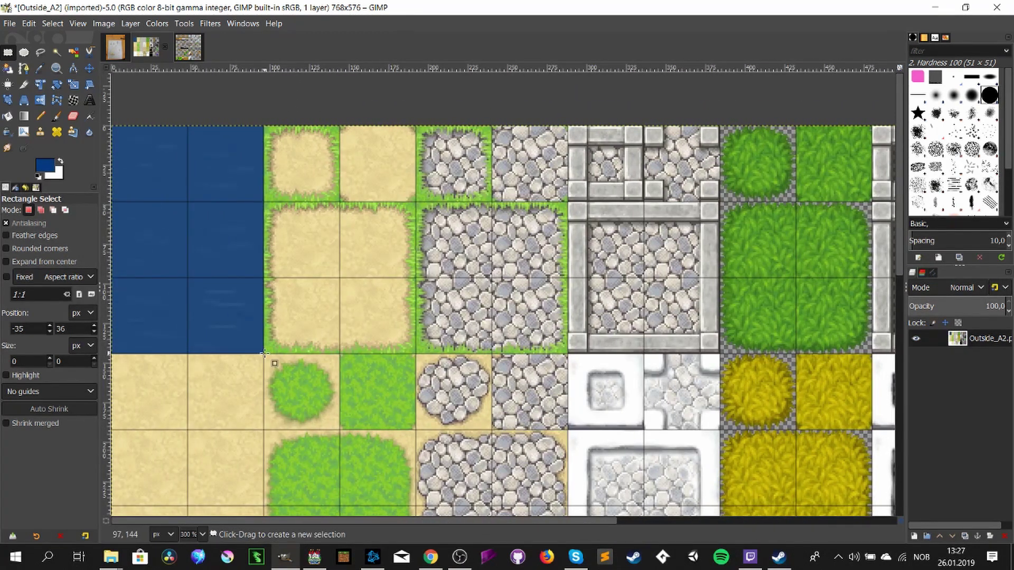
{"action": "scroll", "coordinate": [236, 332], "scroll_direction": "up", "scroll_amount": 3}
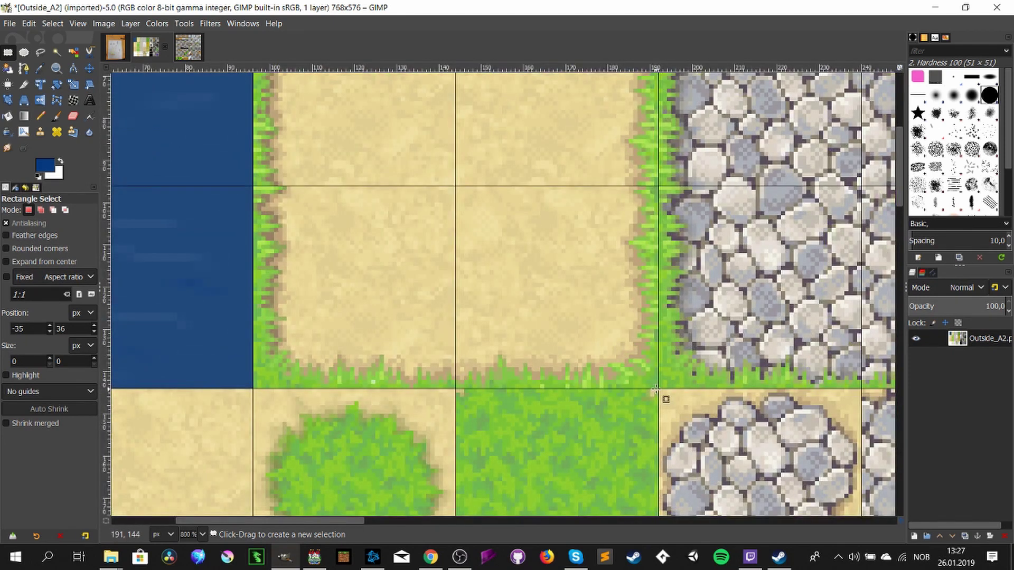
{"action": "left_click_drag", "start_coordinate": [658, 389], "coordinate": [263, 8]}
{"action": "key", "text": "Delete"}
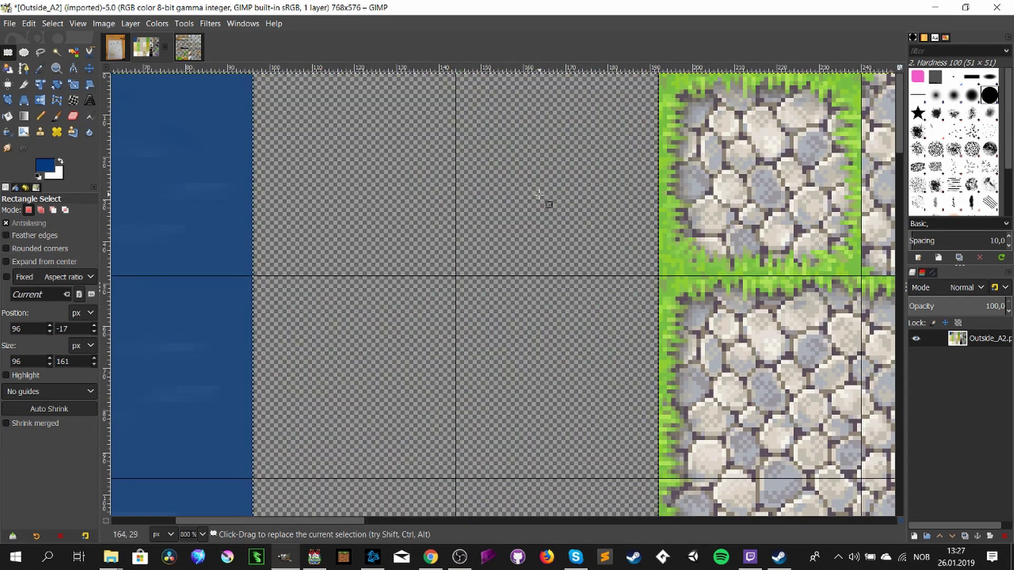
{"action": "left_click_drag", "start_coordinate": [344, 517], "coordinate": [318, 523]}
{"action": "key", "text": "ctrl+z"}
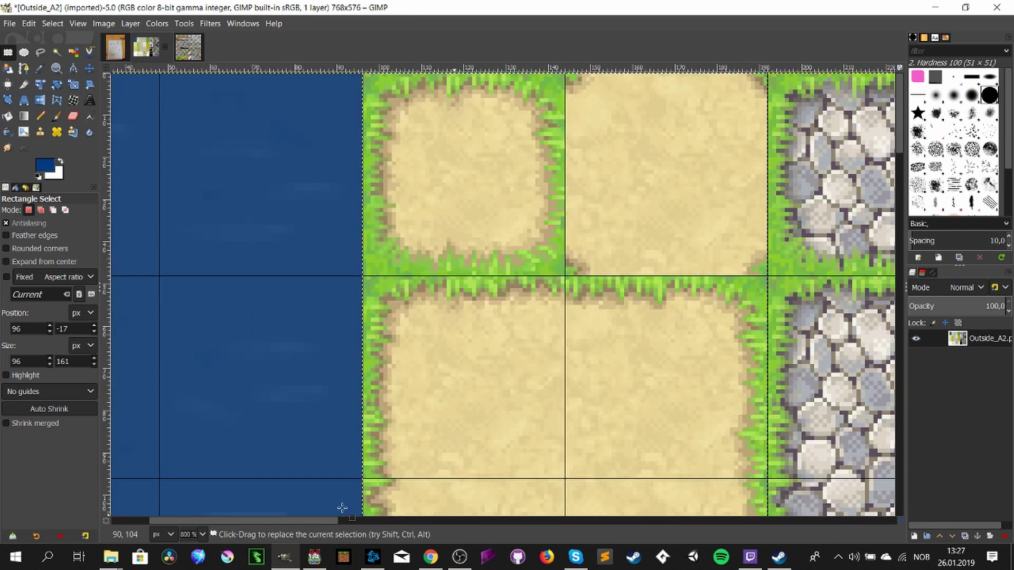
{"action": "key", "text": "ctrl"}
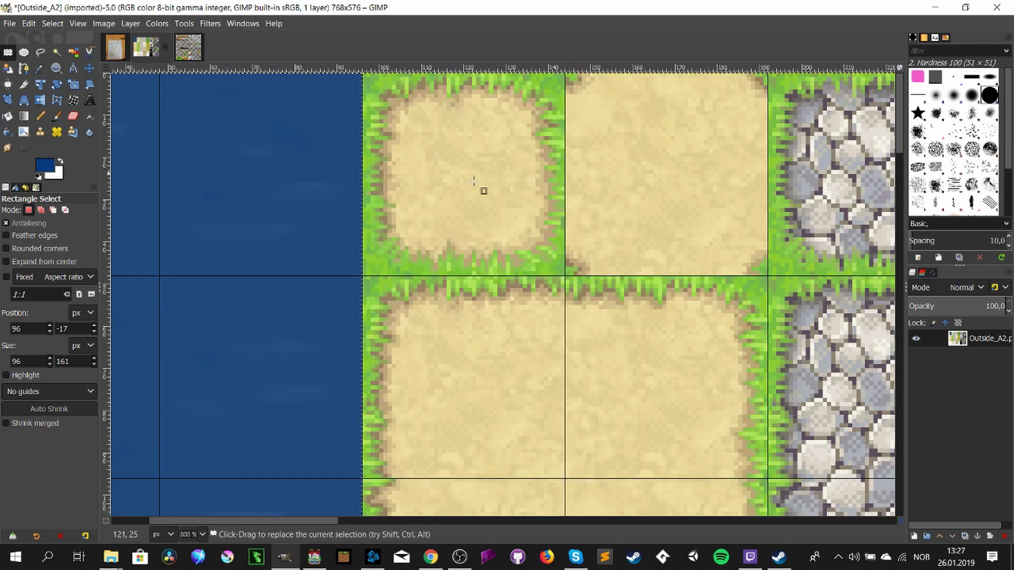
{"action": "key", "text": "Delete"}
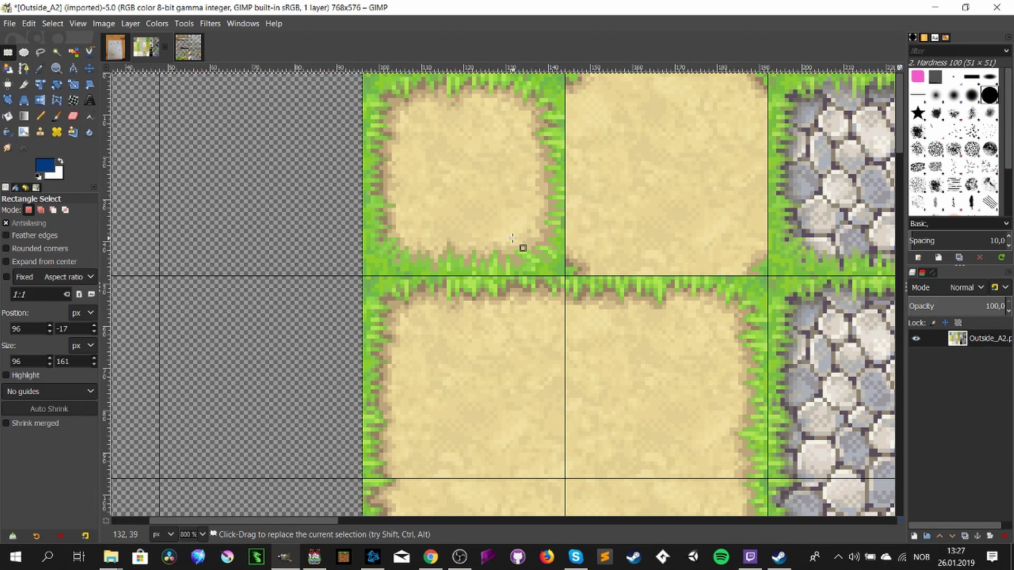
{"action": "key", "text": "ctrl+z"}
- Drop the old selection, select the 96 px wide grass-edged sand block beside the water, and delete its contents
{"action": "left_click", "coordinate": [476, 201]}
{"action": "scroll", "coordinate": [468, 190], "scroll_direction": "down", "scroll_amount": 1}
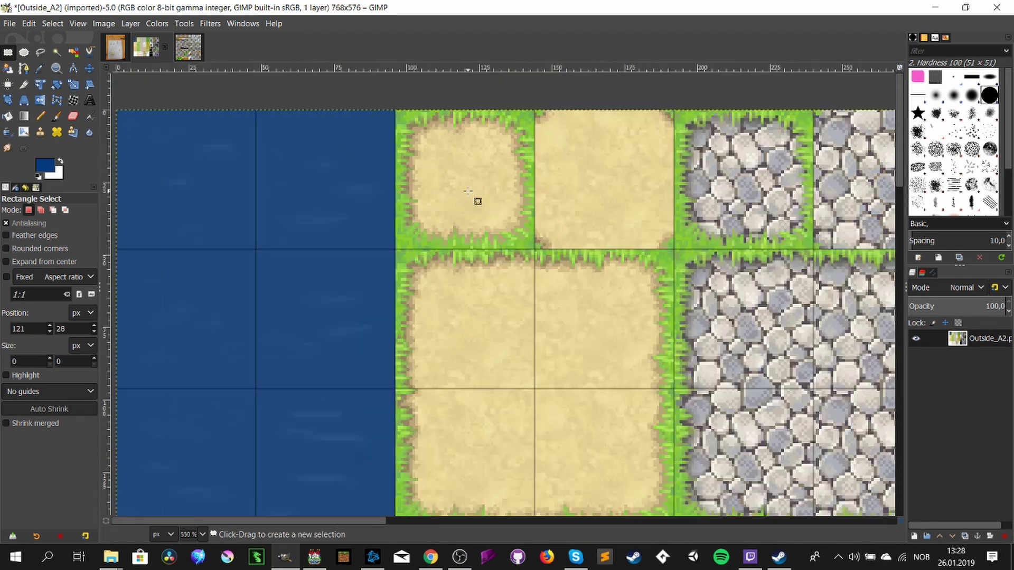
{"action": "scroll", "coordinate": [528, 243], "scroll_direction": "down", "scroll_amount": 1}
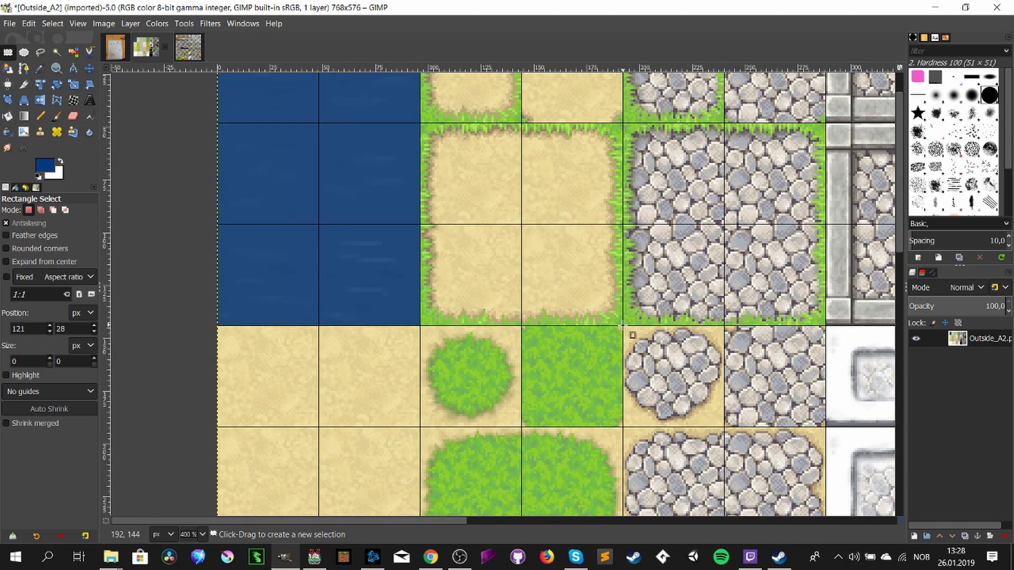
{"action": "left_click_drag", "start_coordinate": [622, 324], "coordinate": [421, 35]}
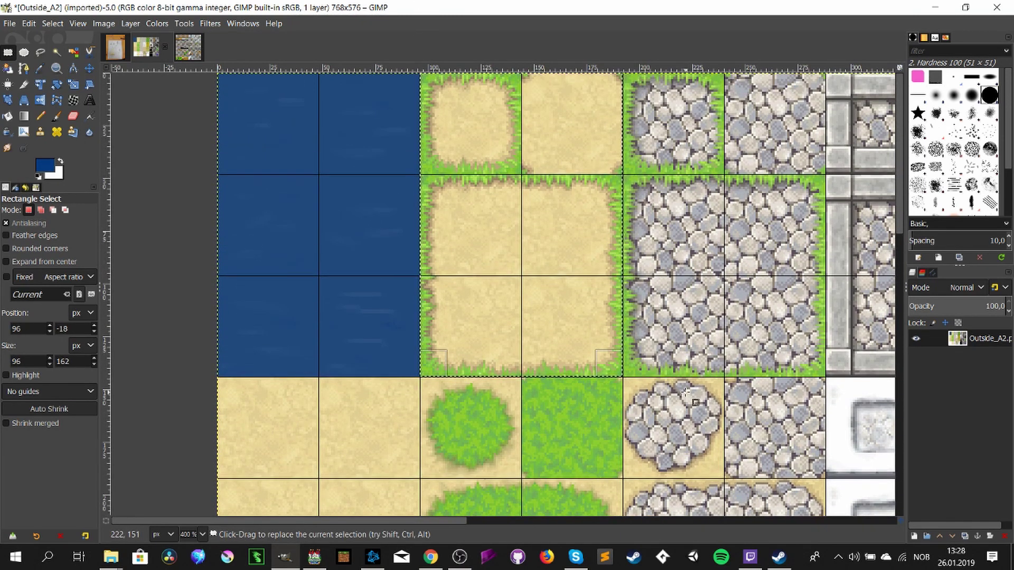
{"action": "key", "text": "Delete"}
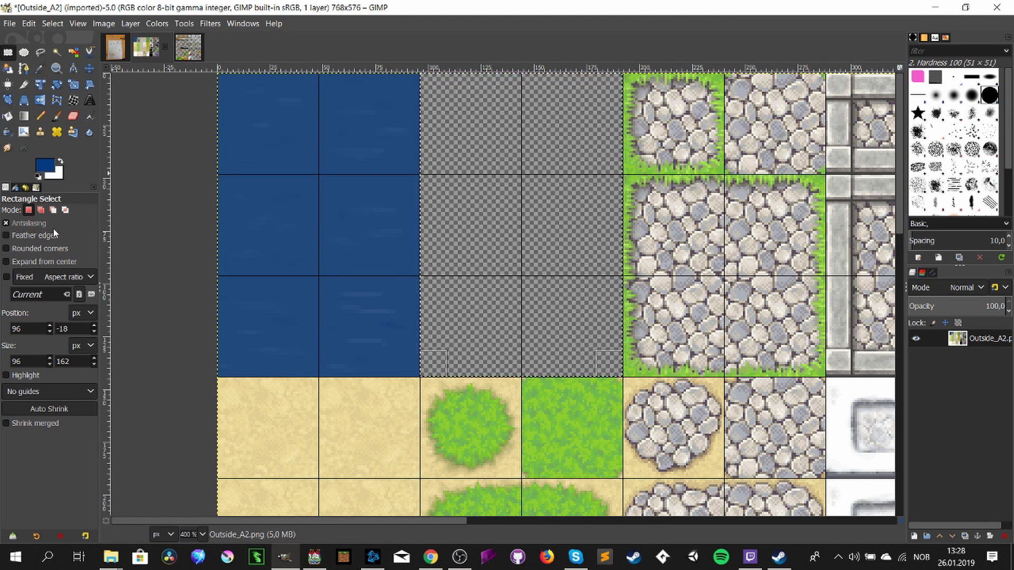
- Make a rounded rectangular selection with 5.0 corner radius, about 41 × 40 px, inside the emptied block's upper-left tile
{"action": "left_click", "coordinate": [11, 253]}
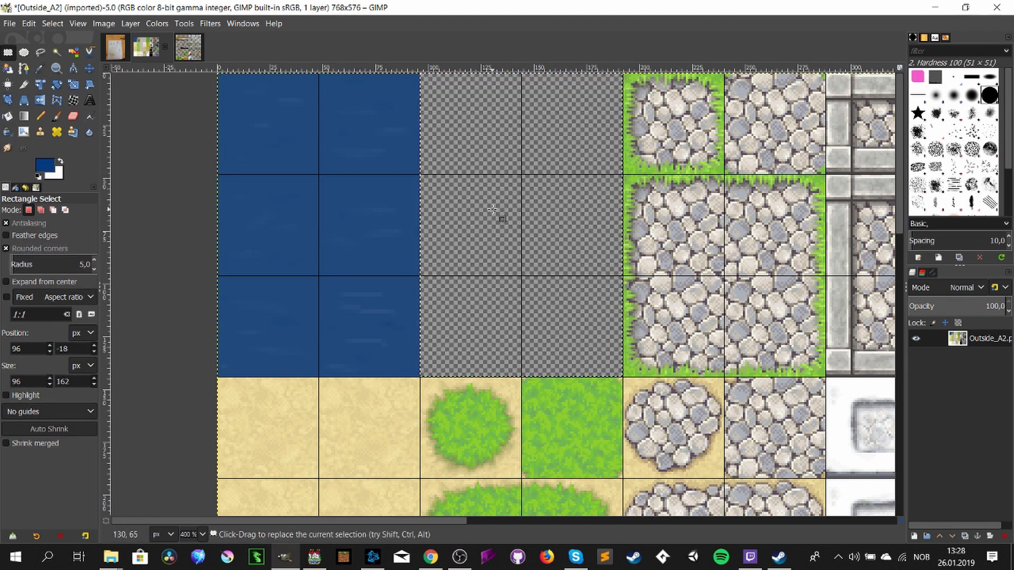
{"action": "scroll", "coordinate": [492, 210], "scroll_direction": "up", "scroll_amount": 2}
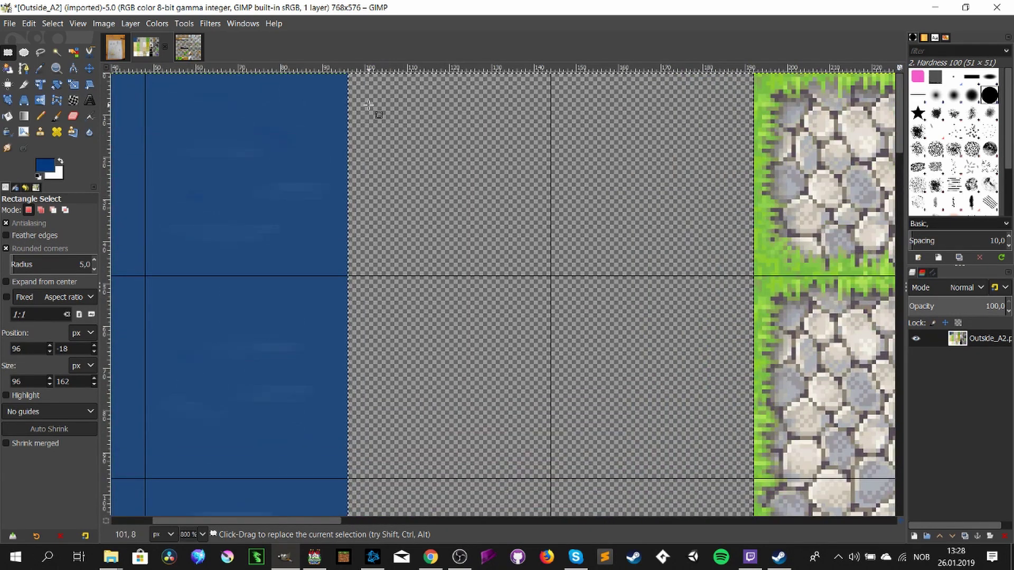
{"action": "left_click_drag", "start_coordinate": [369, 95], "coordinate": [534, 258]}
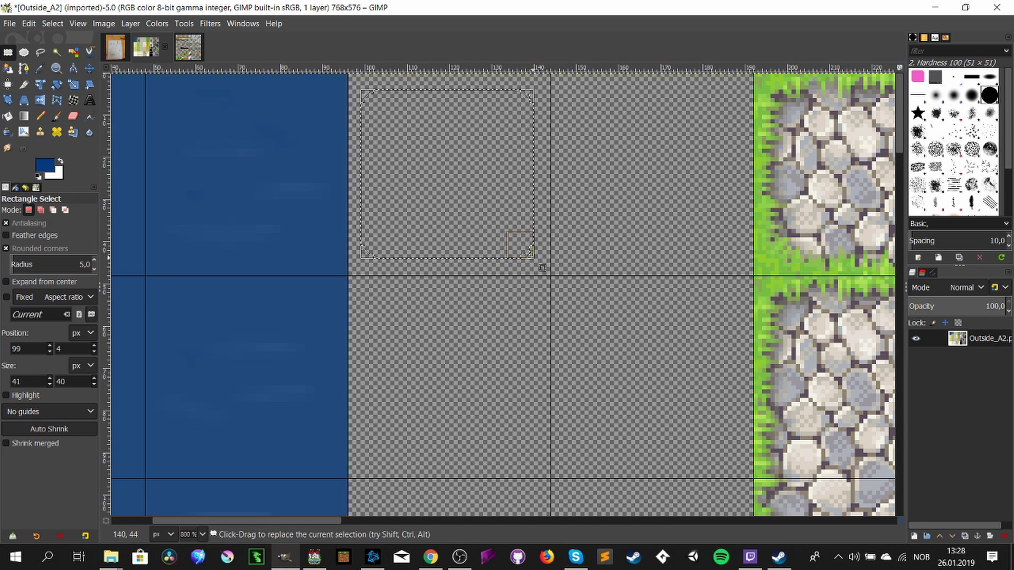
- Set the foreground color to pink dd46c7 and bucket-fill the rounded selection with it
{"action": "left_click", "coordinate": [47, 170]}
{"action": "left_click_drag", "start_coordinate": [99, 210], "coordinate": [77, 187]}
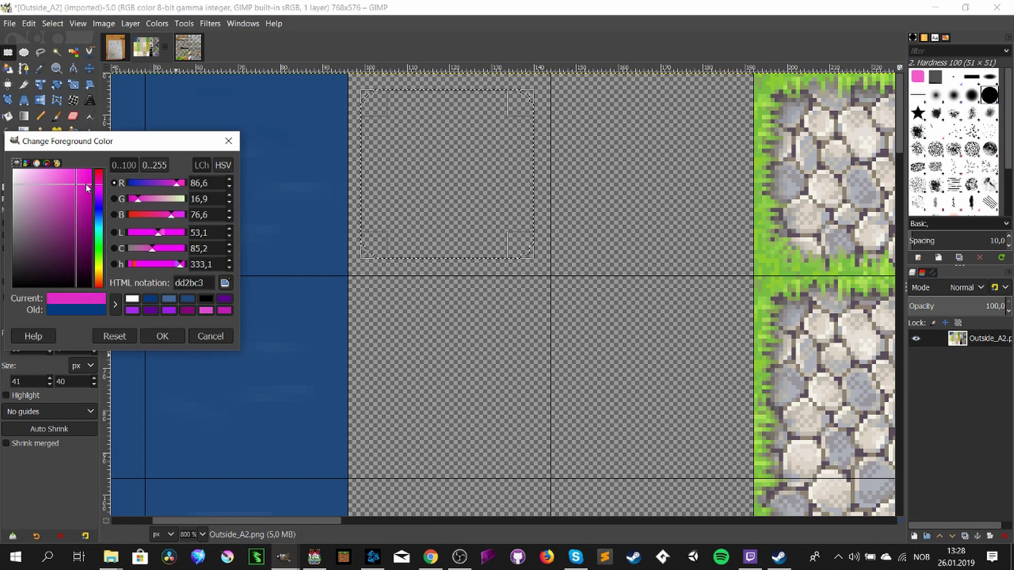
{"action": "left_click_drag", "start_coordinate": [85, 184], "coordinate": [66, 184]}
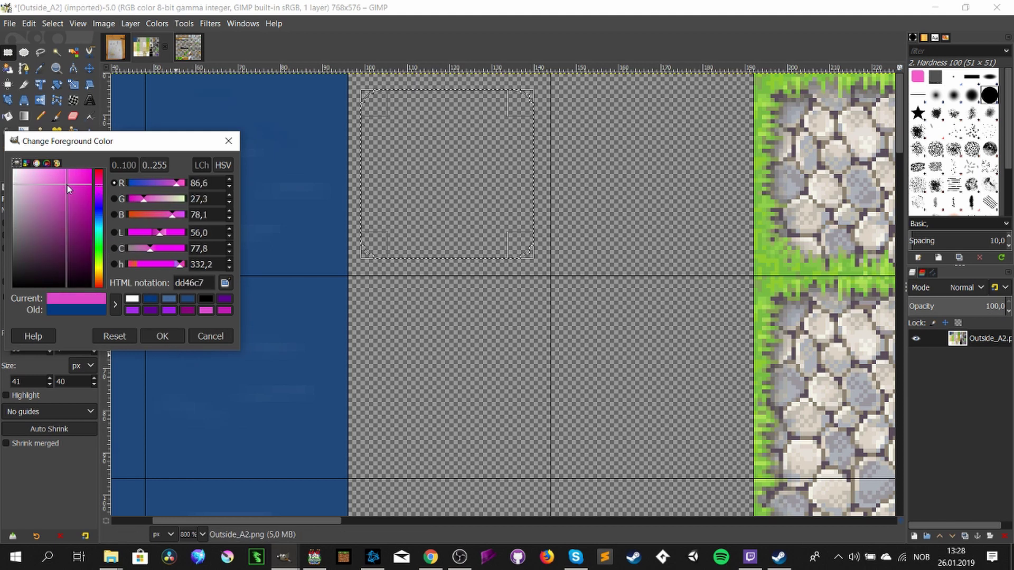
{"action": "left_click", "coordinate": [162, 337]}
{"action": "key", "text": "shift+b"}
{"action": "left_click", "coordinate": [458, 159]}
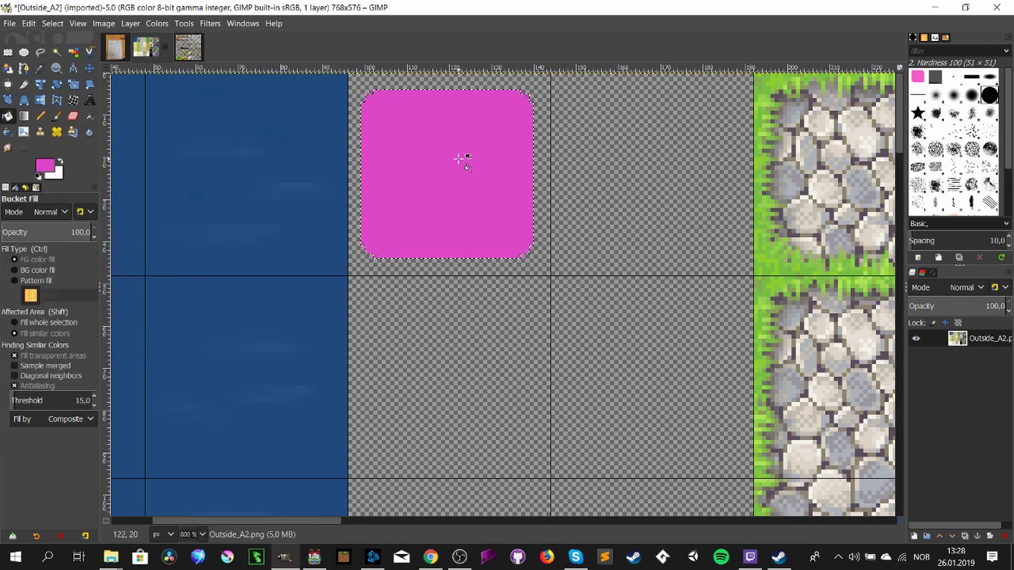
- Select the emptied block's upper-right tile at 48 × 49 px with square corners and bucket-fill it pink
{"action": "left_click", "coordinate": [8, 52]}
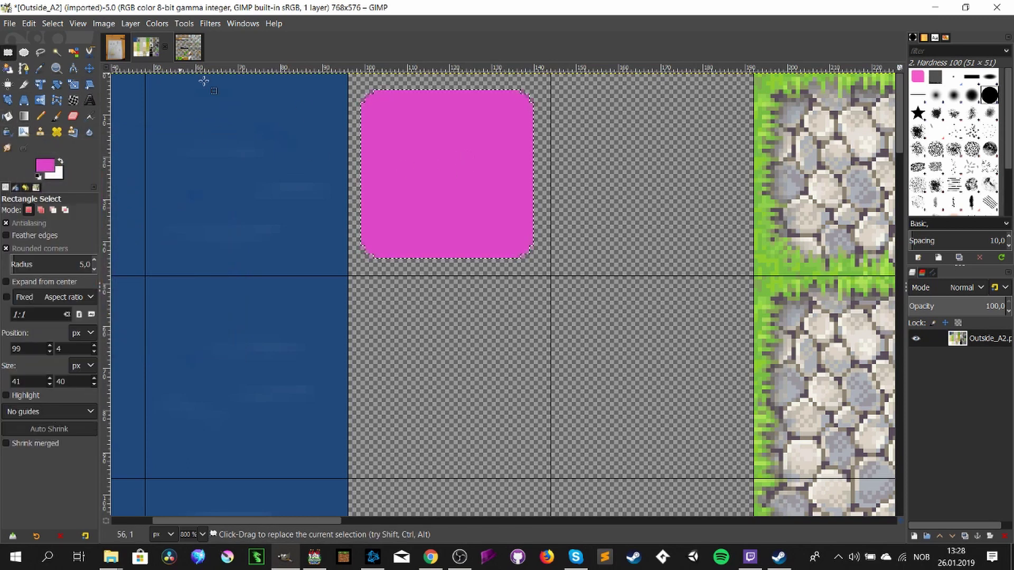
{"action": "left_click", "coordinate": [621, 179]}
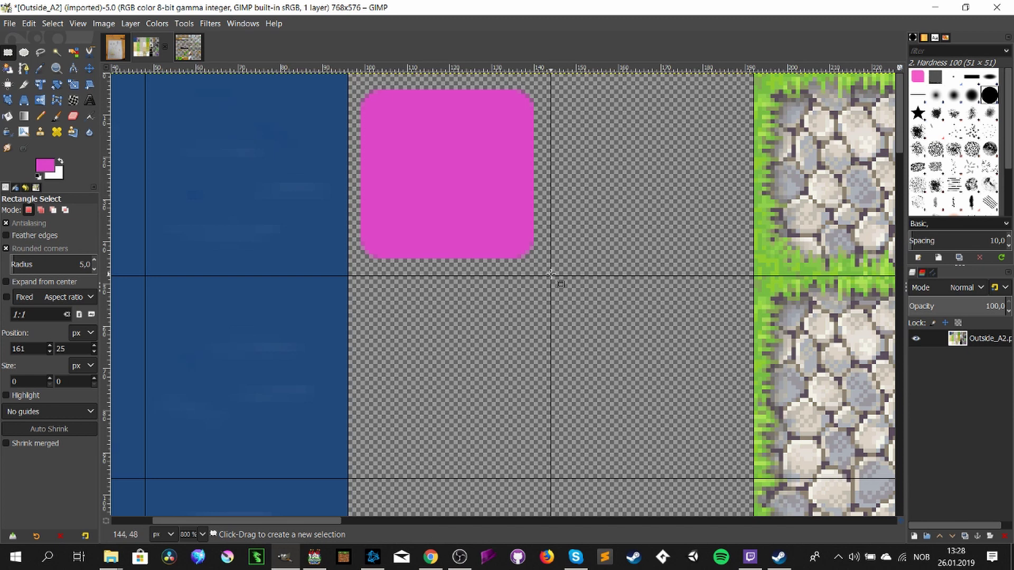
{"action": "left_click_drag", "start_coordinate": [550, 275], "coordinate": [758, 68]}
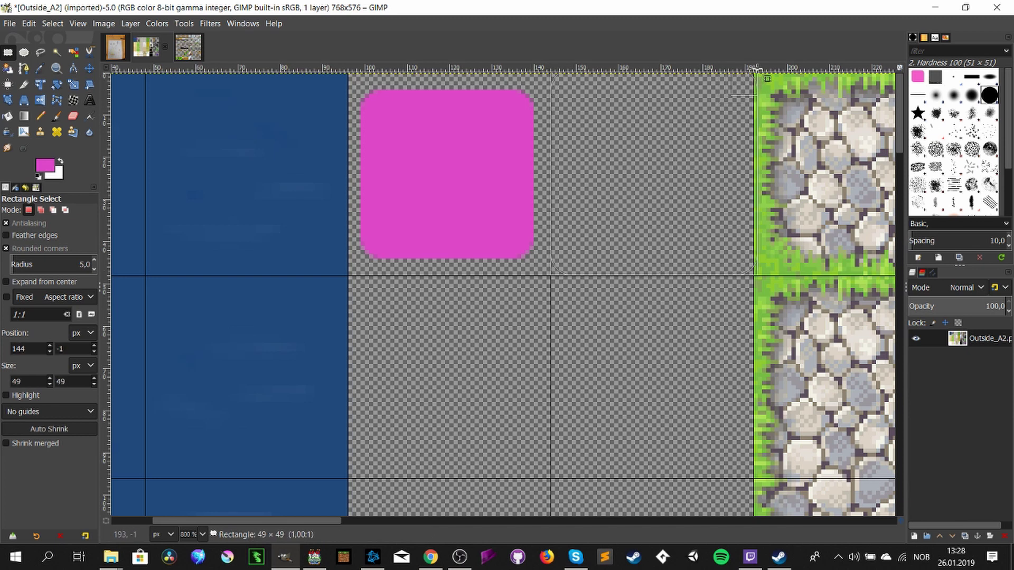
{"action": "left_click", "coordinate": [7, 248]}
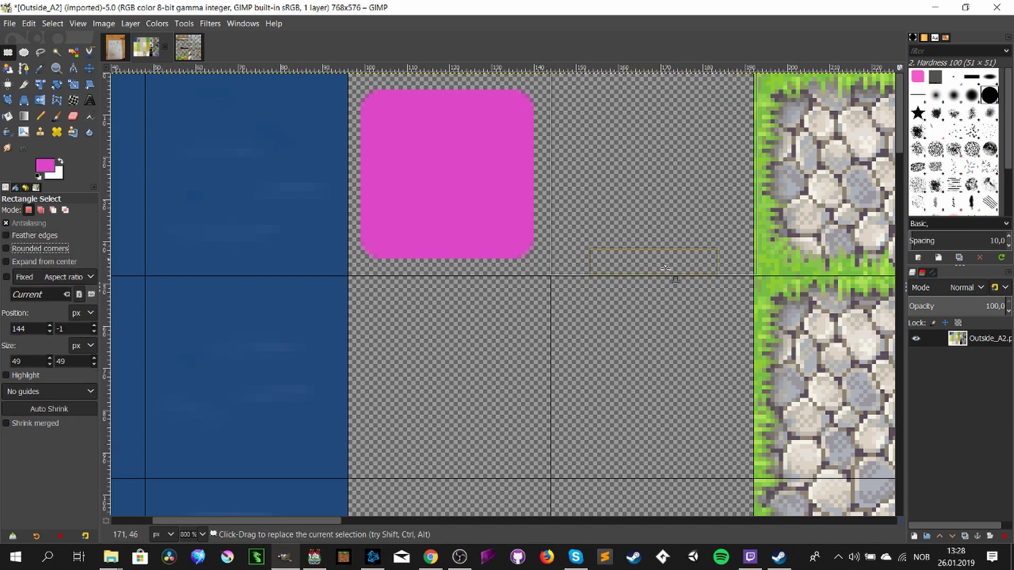
{"action": "left_click_drag", "start_coordinate": [754, 197], "coordinate": [750, 196]}
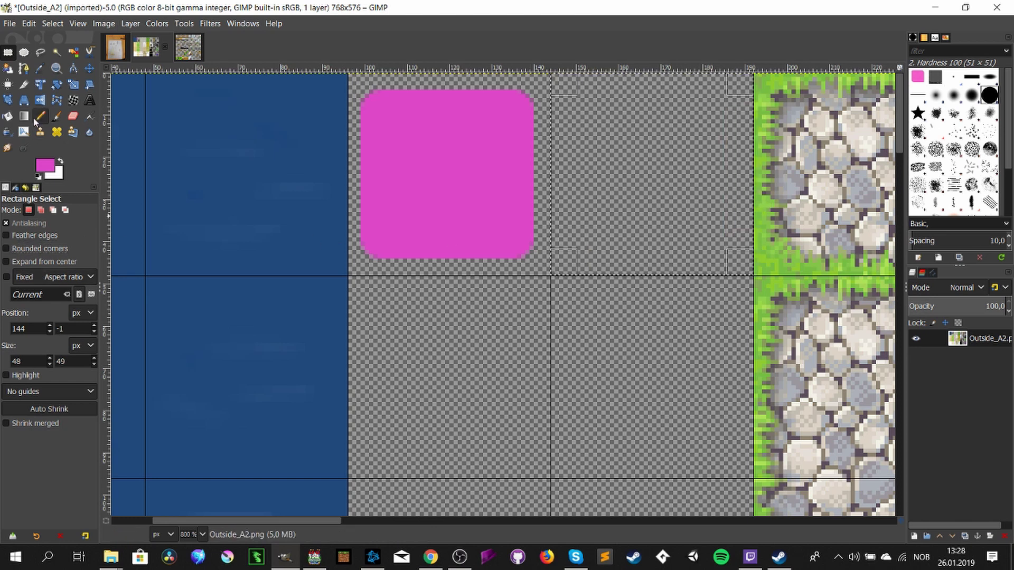
{"action": "left_click", "coordinate": [7, 116]}
{"action": "left_click", "coordinate": [652, 190]}
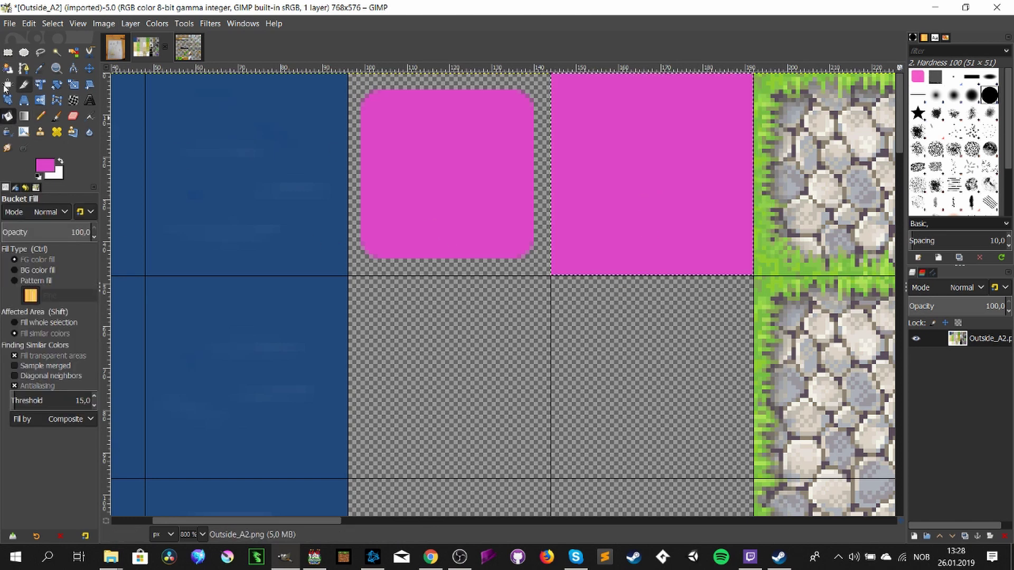
- Turn rounded corners back on and select an area of about 83 × 86 px across the emptied block's lower four tiles
{"action": "left_click", "coordinate": [8, 53]}
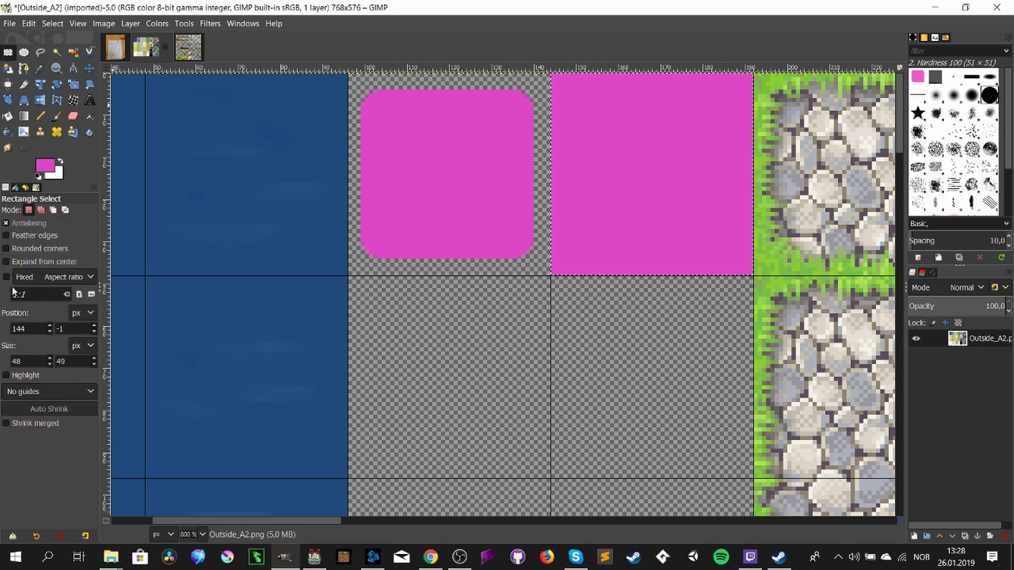
{"action": "left_click", "coordinate": [6, 249]}
{"action": "scroll", "coordinate": [457, 343], "scroll_direction": "down", "scroll_amount": 3}
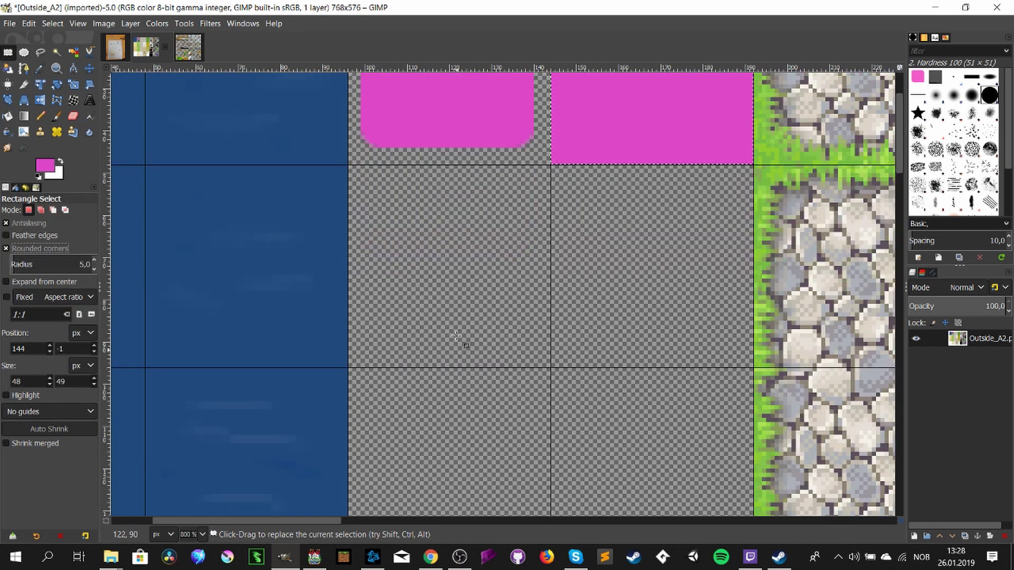
{"action": "left_click_drag", "start_coordinate": [377, 190], "coordinate": [729, 419]}
{"action": "scroll", "coordinate": [621, 334], "scroll_direction": "up", "scroll_amount": 5}
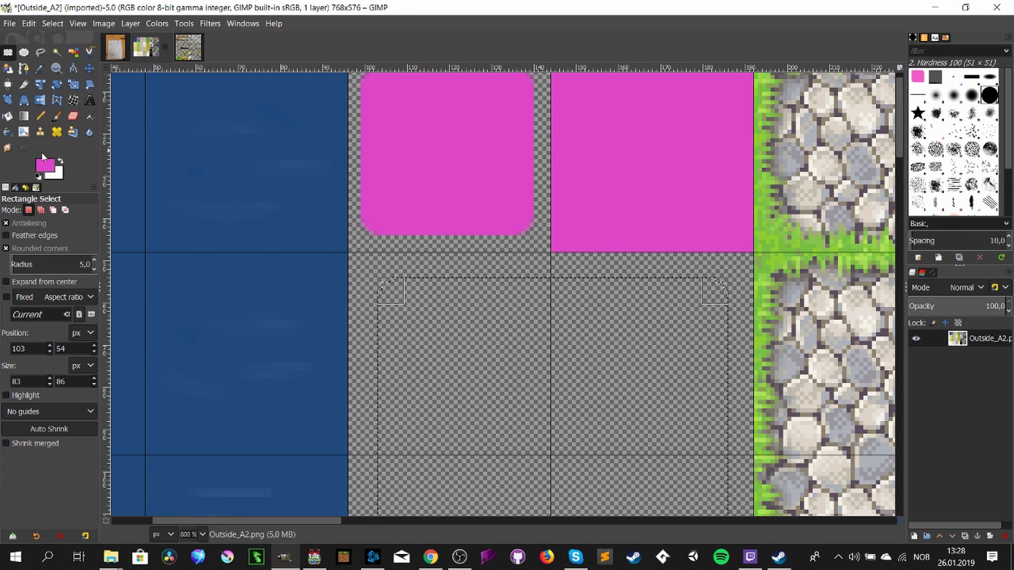
- Bucket-fill the rounded selection across the block's lower four tiles with pink
{"action": "left_click", "coordinate": [7, 116]}
{"action": "left_click", "coordinate": [502, 407]}
{"action": "scroll", "coordinate": [554, 363], "scroll_direction": "down", "scroll_amount": 5}
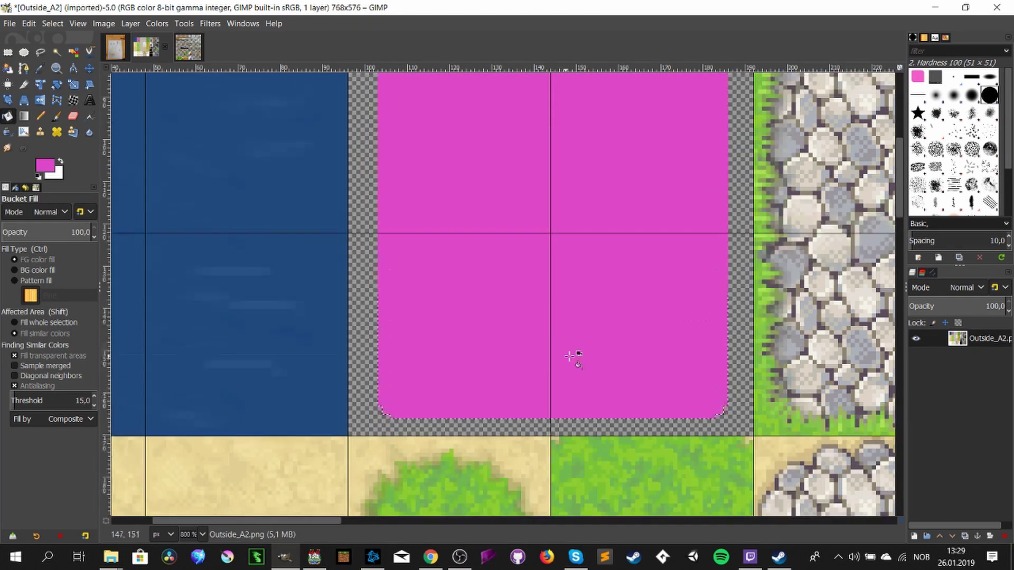
- Select the whole pink block at 96 × 144 px from position 96, 0, with rounded corners turned off
{"action": "scroll", "coordinate": [572, 355], "scroll_direction": "up", "scroll_amount": 3}
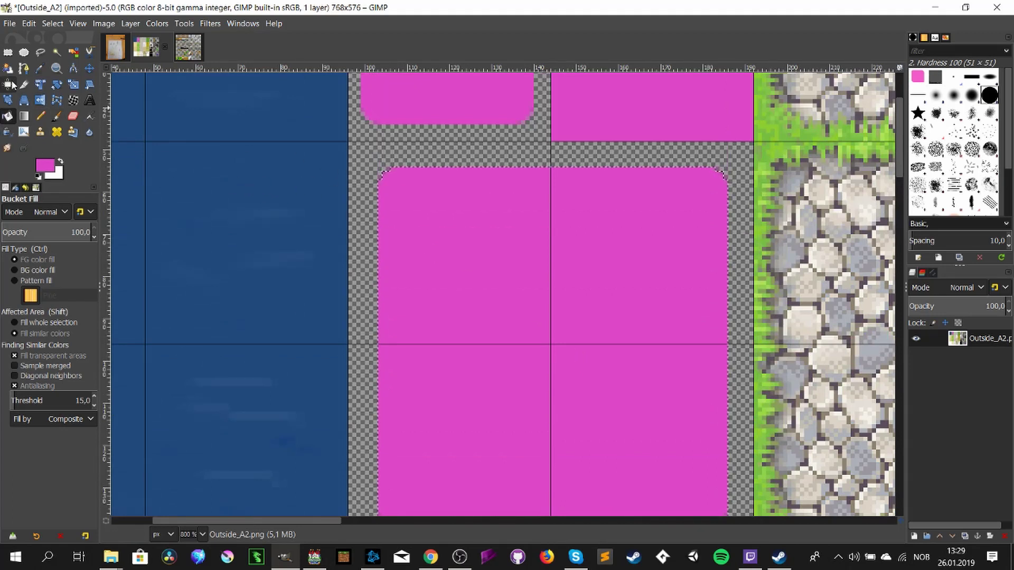
{"action": "left_click", "coordinate": [7, 52]}
{"action": "scroll", "coordinate": [373, 262], "scroll_direction": "up", "scroll_amount": 3}
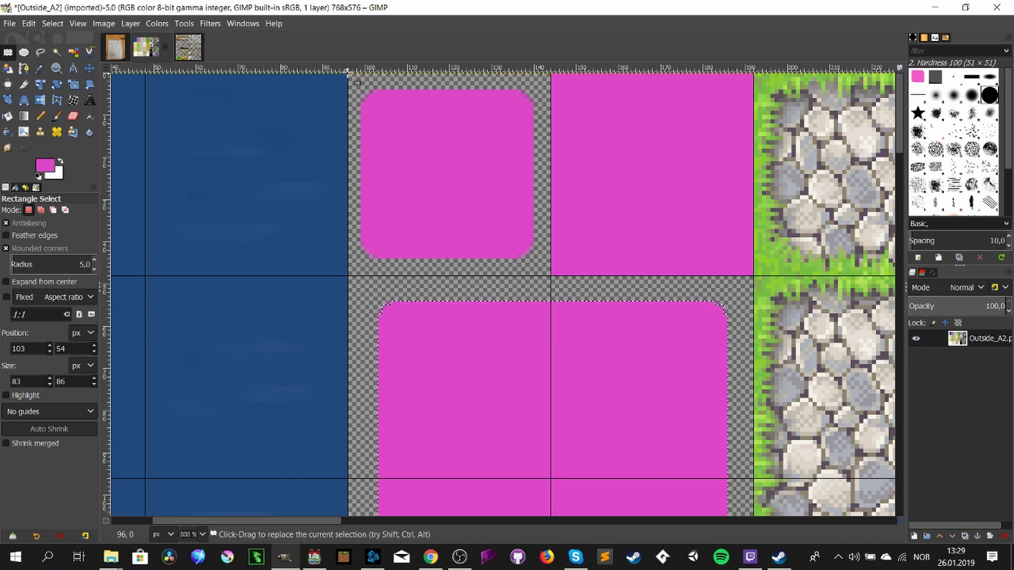
{"action": "left_click_drag", "start_coordinate": [348, 73], "coordinate": [753, 451]}
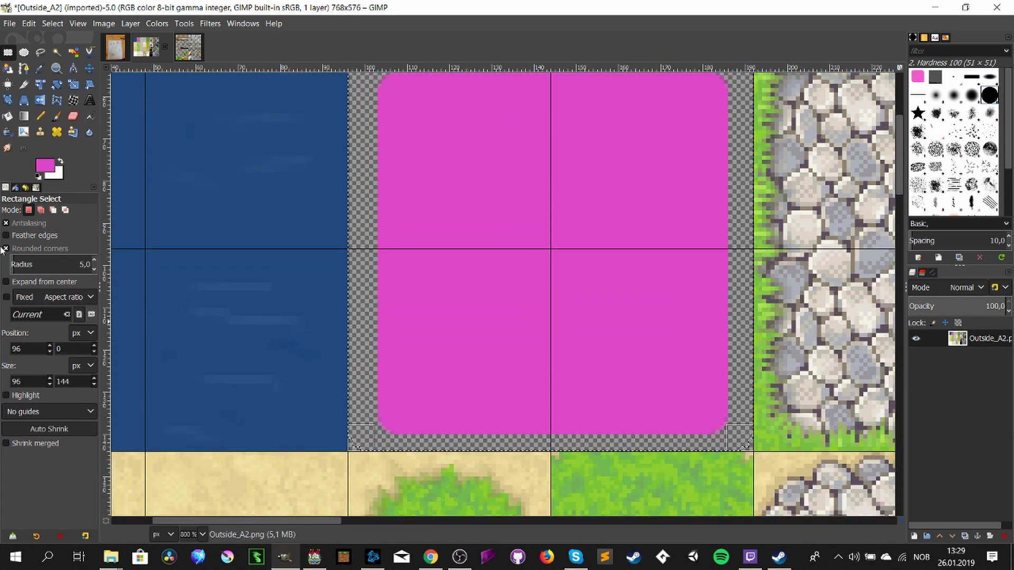
{"action": "left_click", "coordinate": [20, 250]}
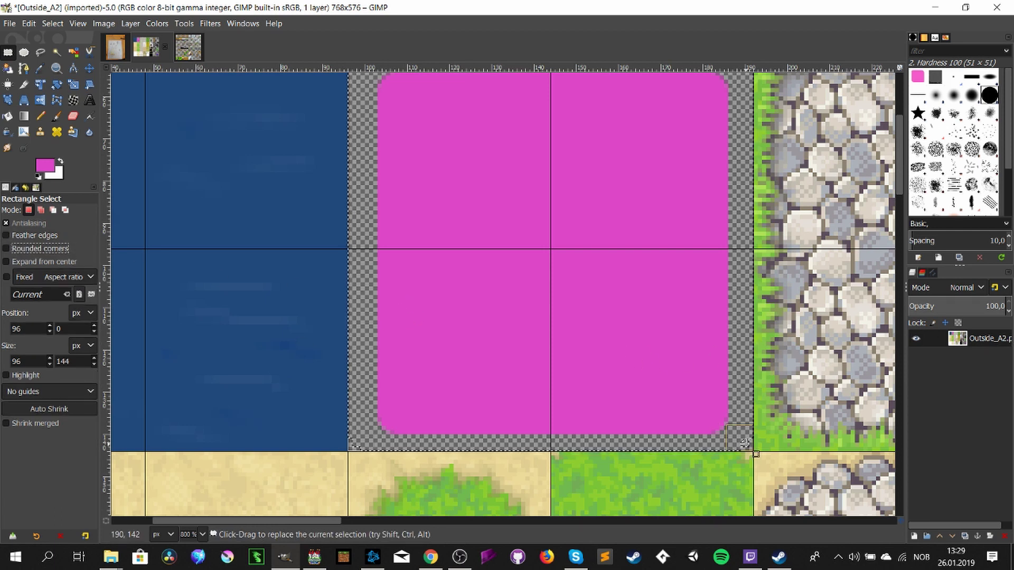
{"action": "mouse_move", "coordinate": [754, 452]}
{"action": "left_mouse_down"}
{"action": "mouse_move", "coordinate": [763, 460]}
{"action": "mouse_move", "coordinate": [757, 453]}
{"action": "left_mouse_up"}
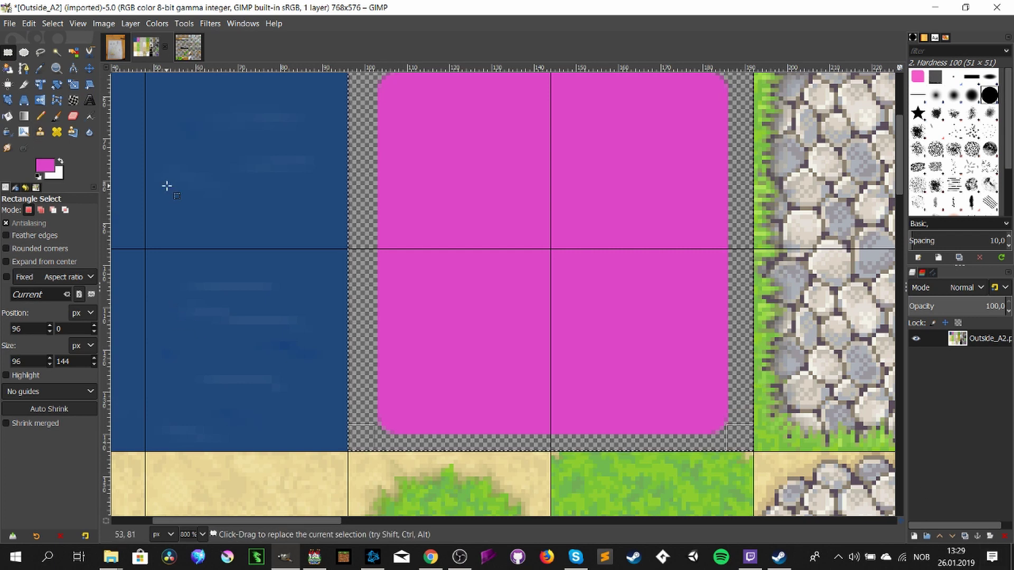
- Sample the water tiles' blue, bucket-fill the transparent border around the pink shapes with it, and clear the selection
{"action": "key", "text": "o"}
{"action": "left_click", "coordinate": [269, 214]}
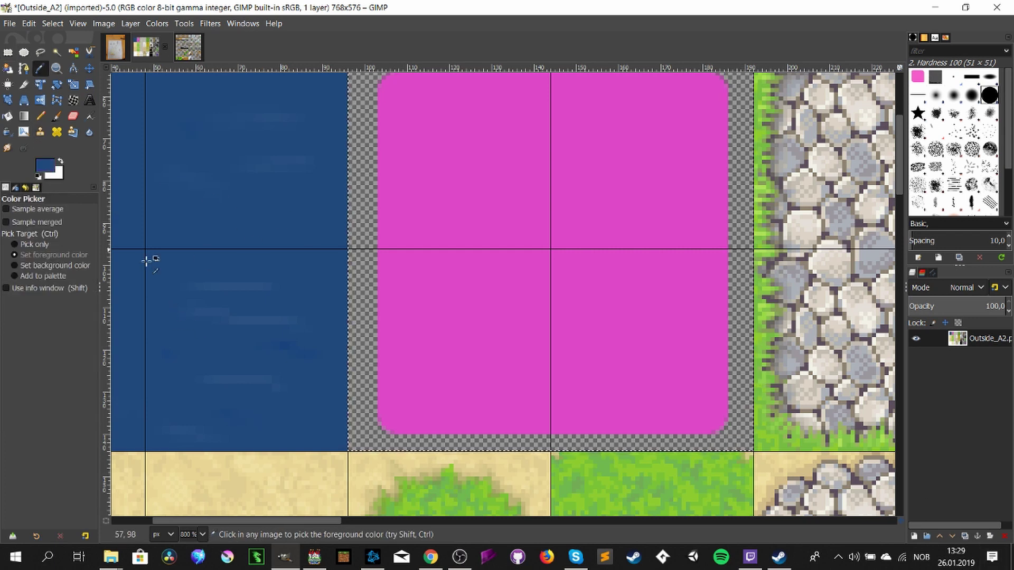
{"action": "left_click", "coordinate": [8, 116]}
{"action": "left_click", "coordinate": [368, 316]}
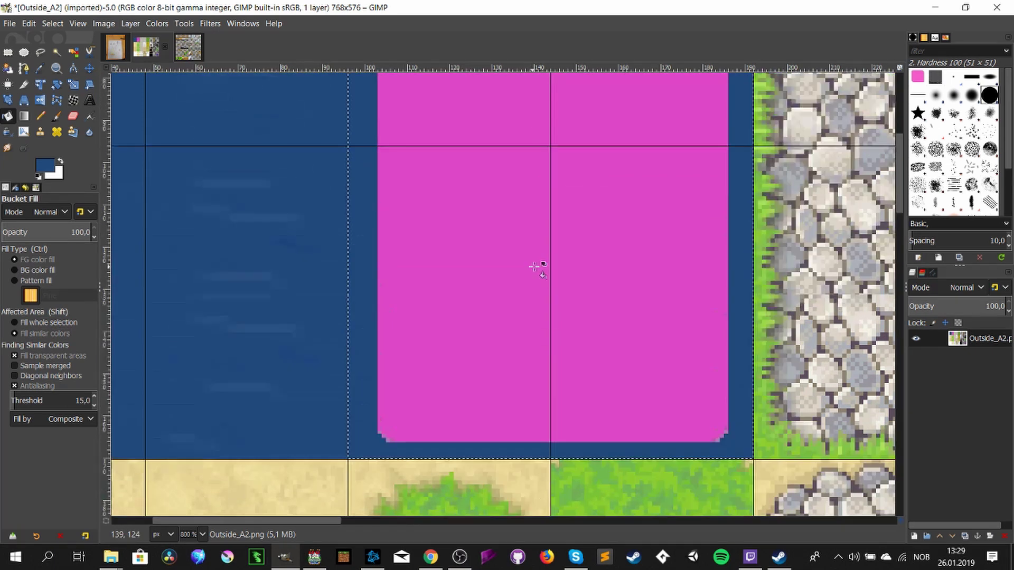
{"action": "scroll", "coordinate": [535, 268], "scroll_direction": "up", "scroll_amount": 5}
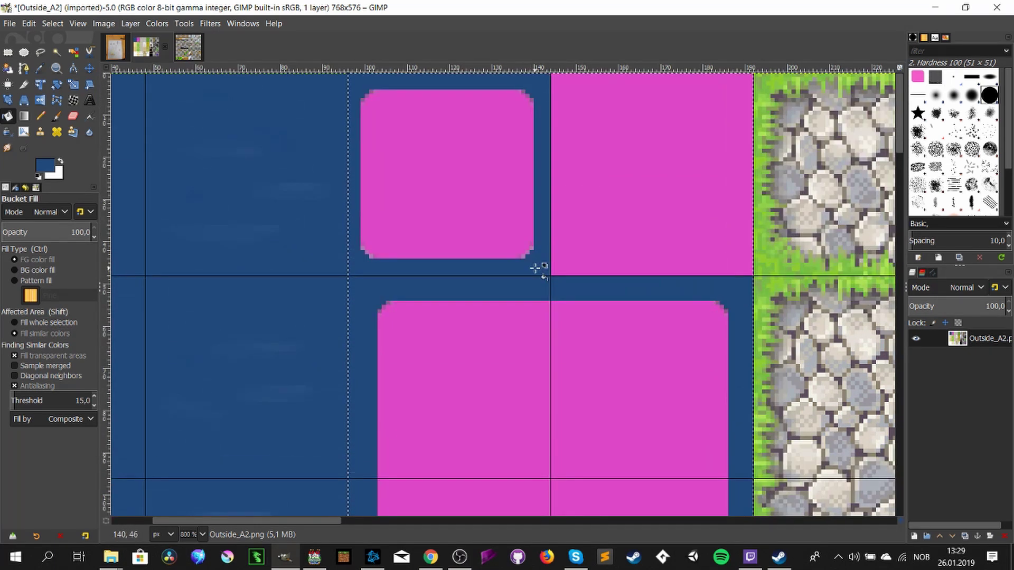
{"action": "scroll", "coordinate": [528, 264], "scroll_direction": "down", "scroll_amount": 2}
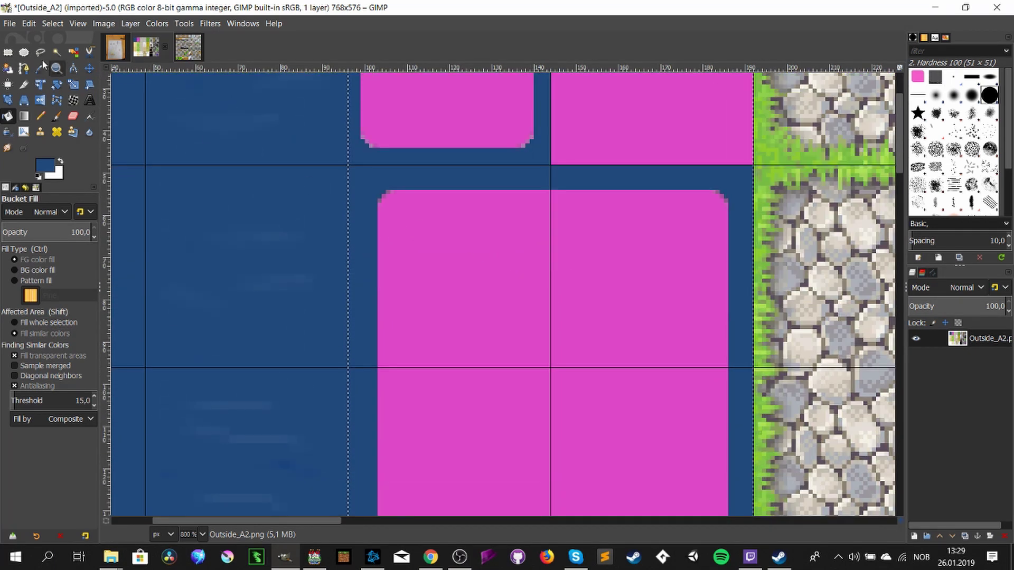
{"action": "left_click", "coordinate": [8, 51]}
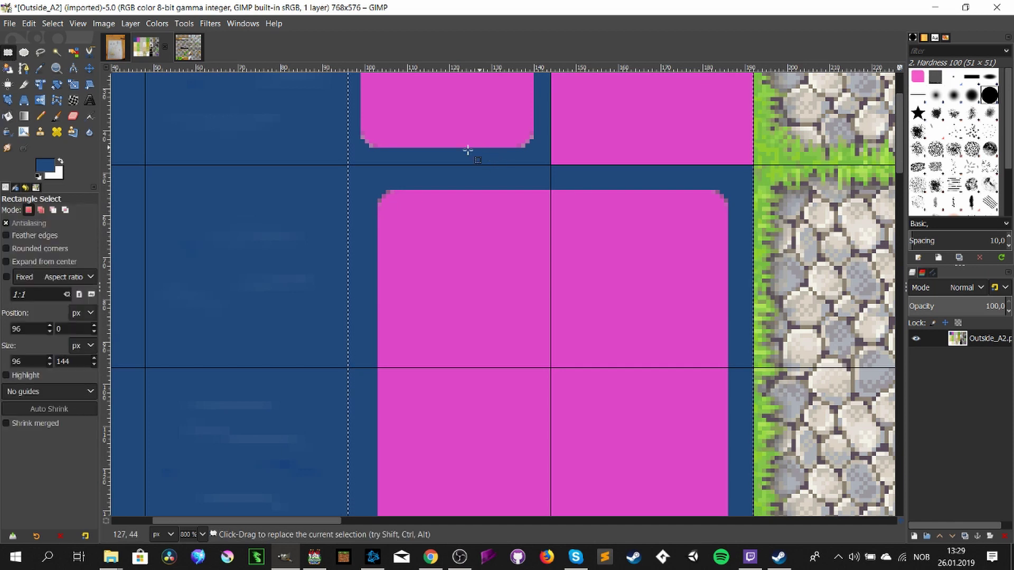
{"action": "left_click", "coordinate": [315, 186]}
{"action": "scroll", "coordinate": [498, 236], "scroll_direction": "down", "scroll_amount": 1}
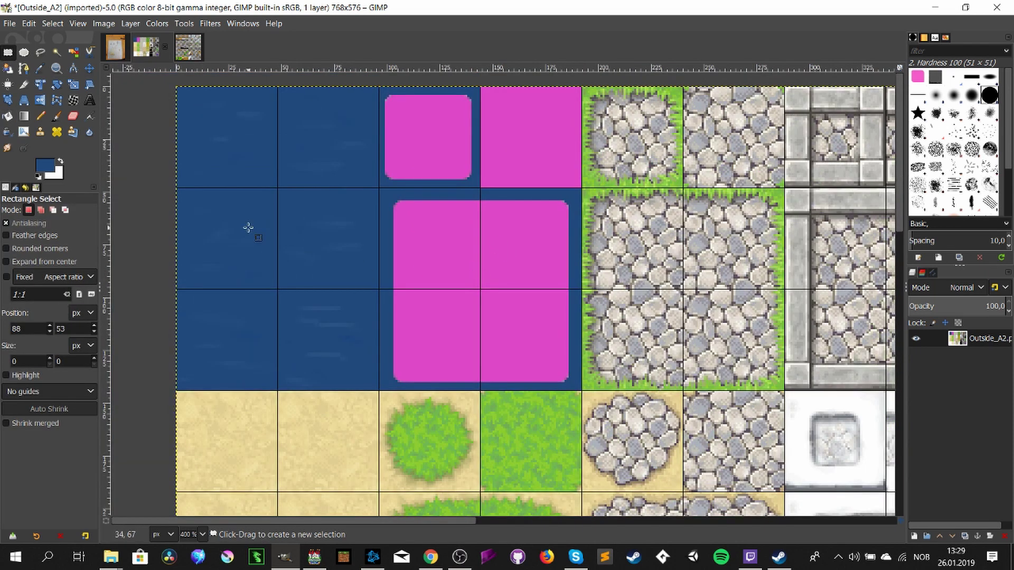
- Sample the pink of the tiles and change the foreground color to a darker magenta
{"action": "key", "text": "o"}
{"action": "left_click", "coordinate": [418, 273]}
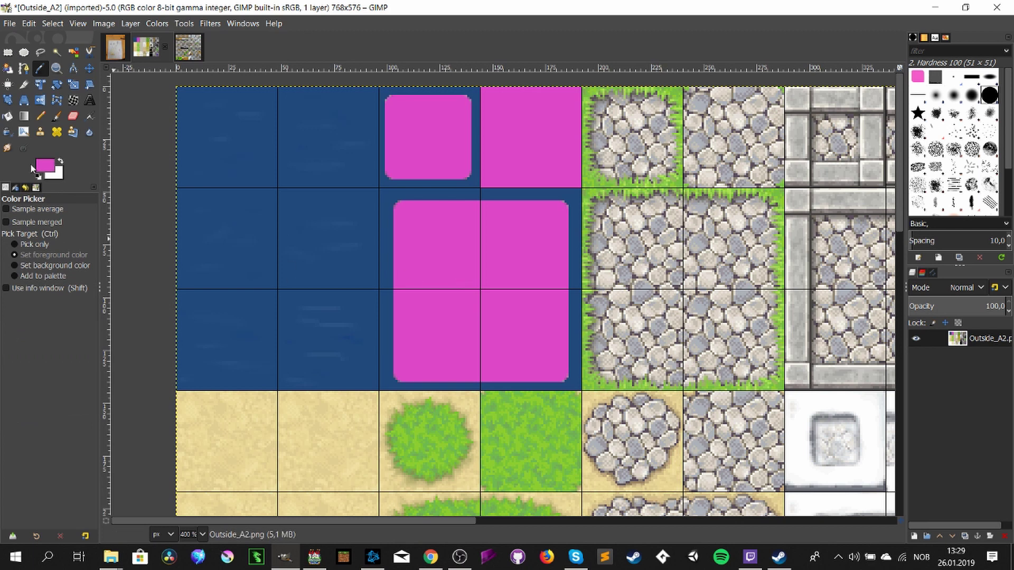
{"action": "left_click", "coordinate": [40, 165]}
{"action": "left_click_drag", "start_coordinate": [54, 170], "coordinate": [80, 191]}
{"action": "left_click", "coordinate": [162, 334]}
- Draw short darker strokes across the pink tiles with a size 1.00 Pencil and blend them in with the Smudge tool
{"action": "key", "text": "n"}
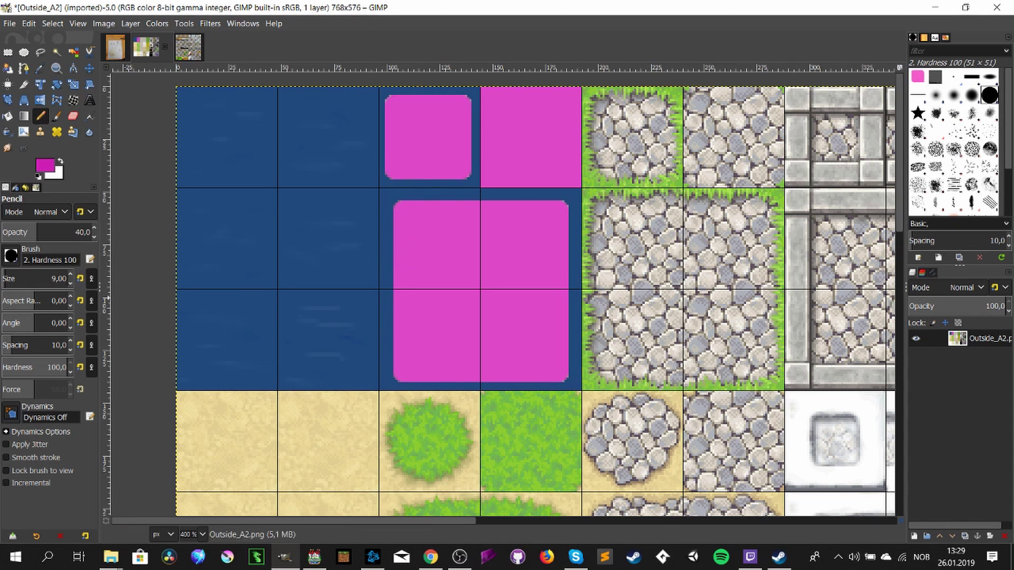
{"action": "left_click", "coordinate": [70, 282]}
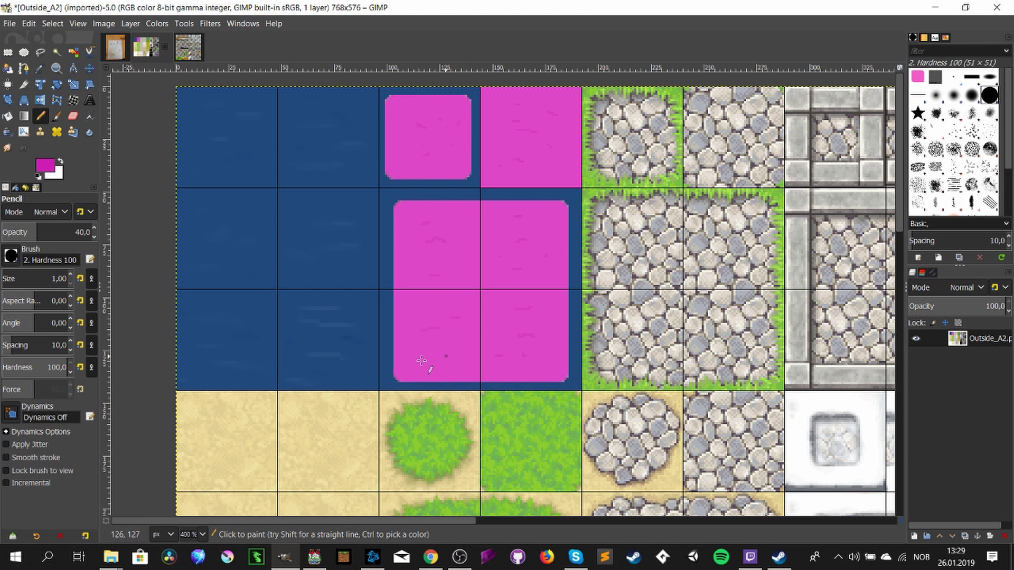
{"action": "left_click", "coordinate": [9, 148]}
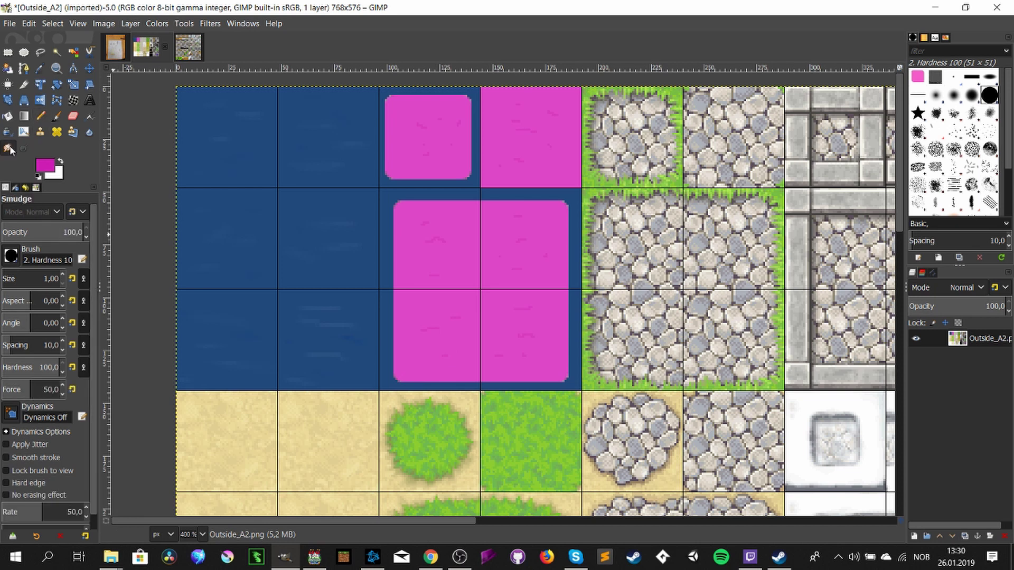
{"action": "left_click", "coordinate": [62, 274]}
{"action": "left_click_drag", "start_coordinate": [443, 241], "coordinate": [428, 241]}
{"action": "left_click", "coordinate": [8, 53]}
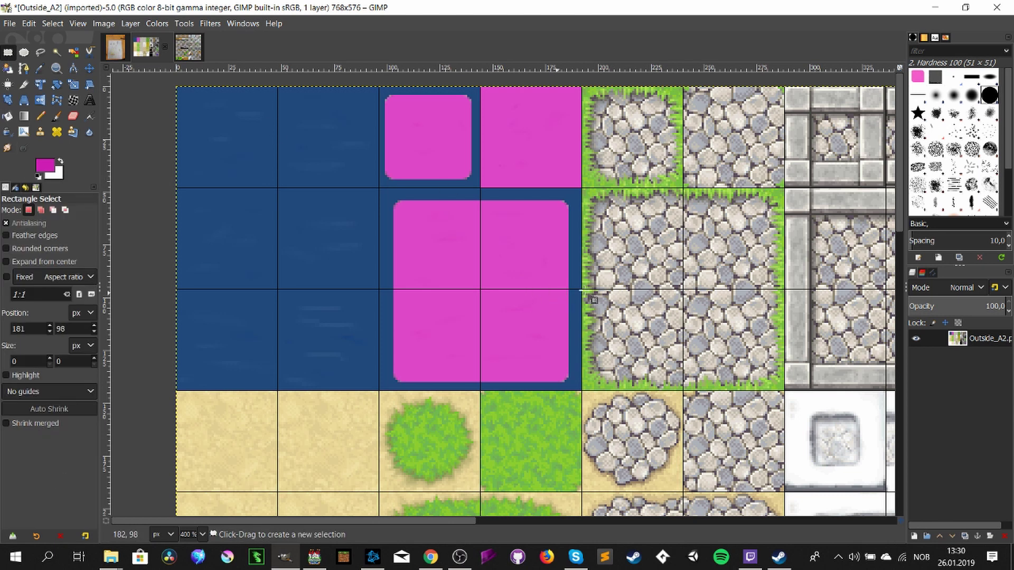
- Export the image as Outside_A2.png into the project's tilesets folder, replacing the existing file and keeping the default PNG options
{"action": "left_click", "coordinate": [14, 24]}
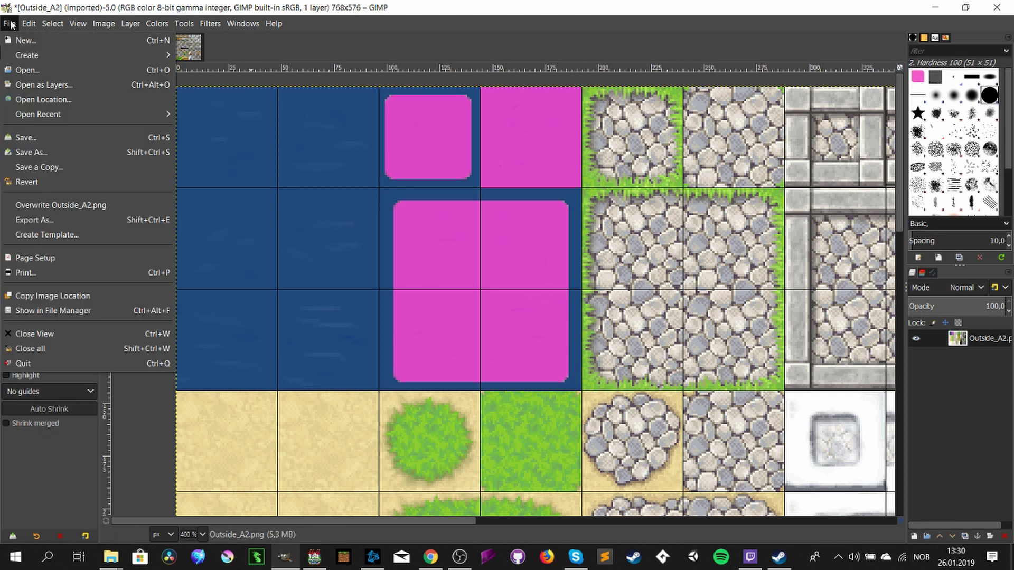
{"action": "left_click", "coordinate": [38, 226]}
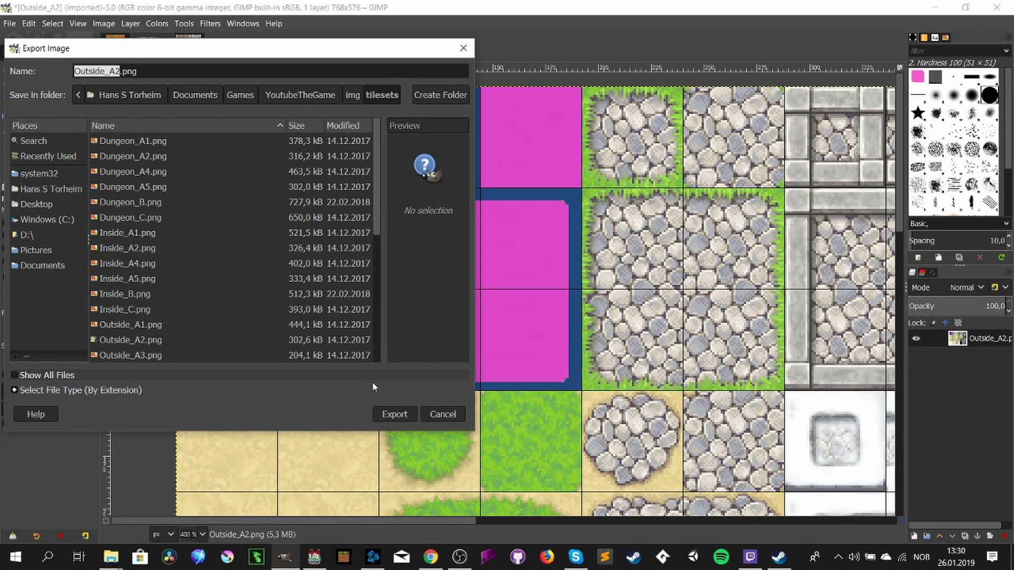
{"action": "left_click", "coordinate": [383, 414]}
{"action": "left_click", "coordinate": [293, 296]}
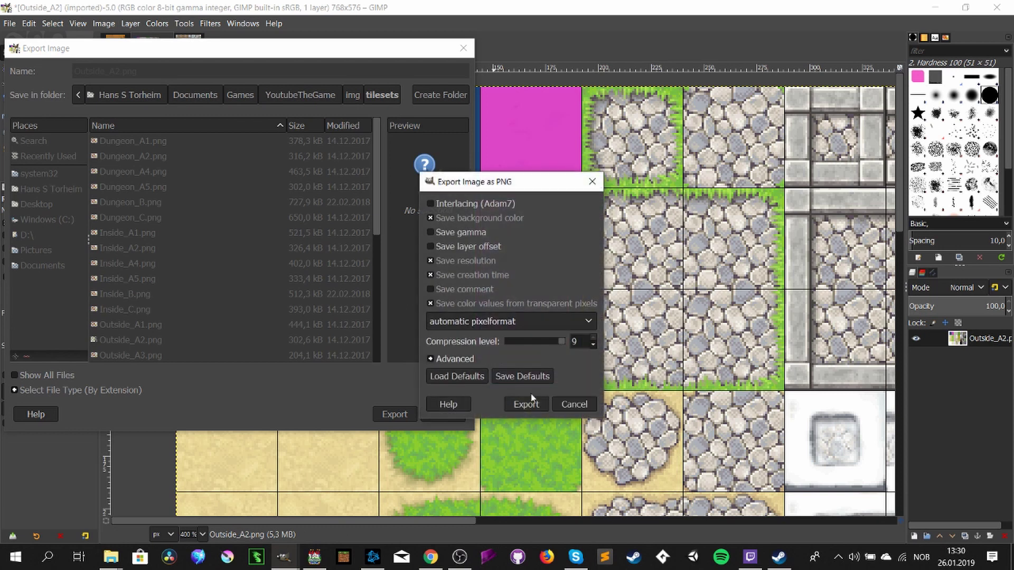
{"action": "left_click", "coordinate": [524, 405]}
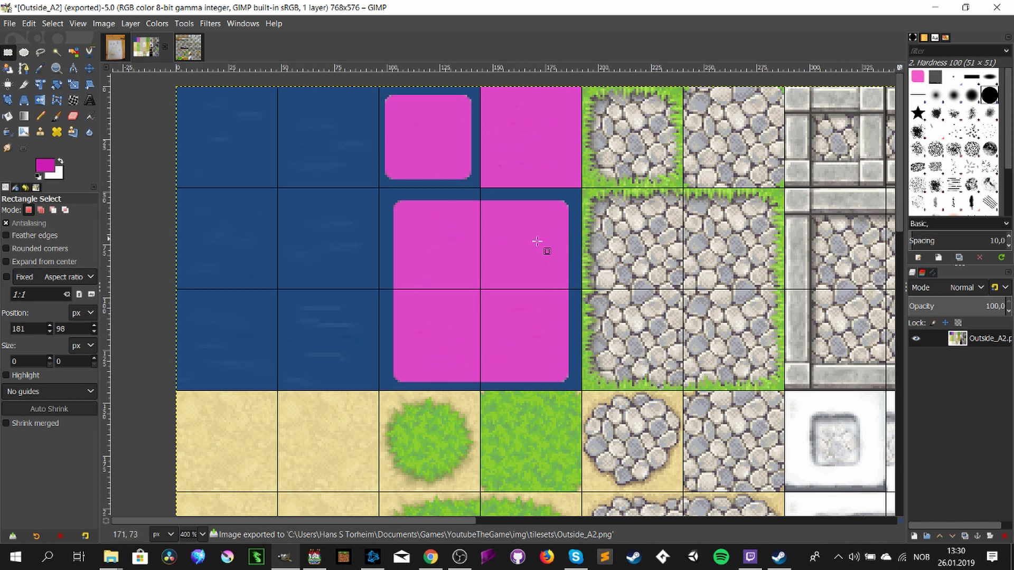
- Switch to RPG Maker MV and change the tileset of MAP001 to 0002 Outside
{"action": "left_click", "coordinate": [193, 48]}
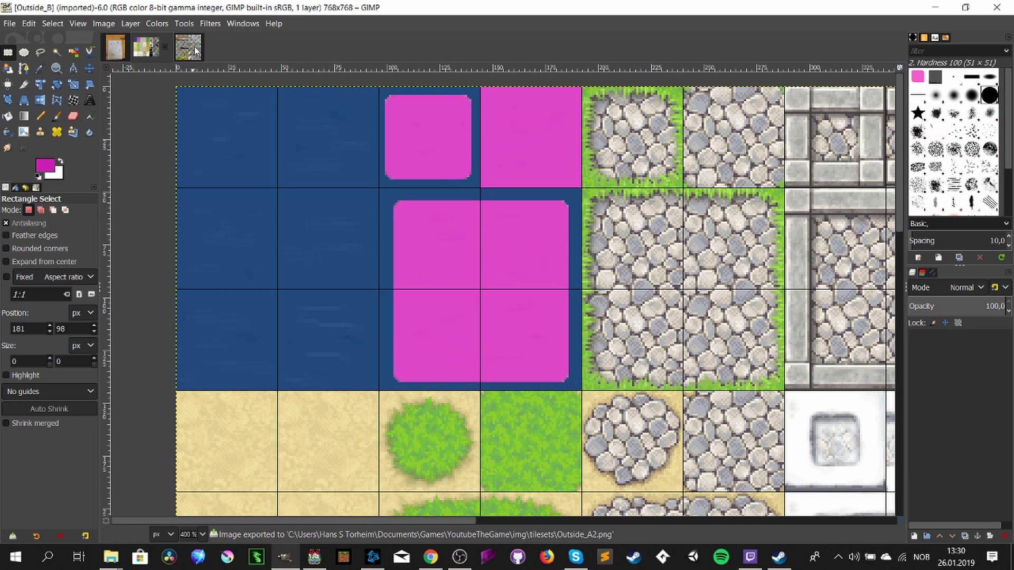
{"action": "left_click", "coordinate": [314, 557]}
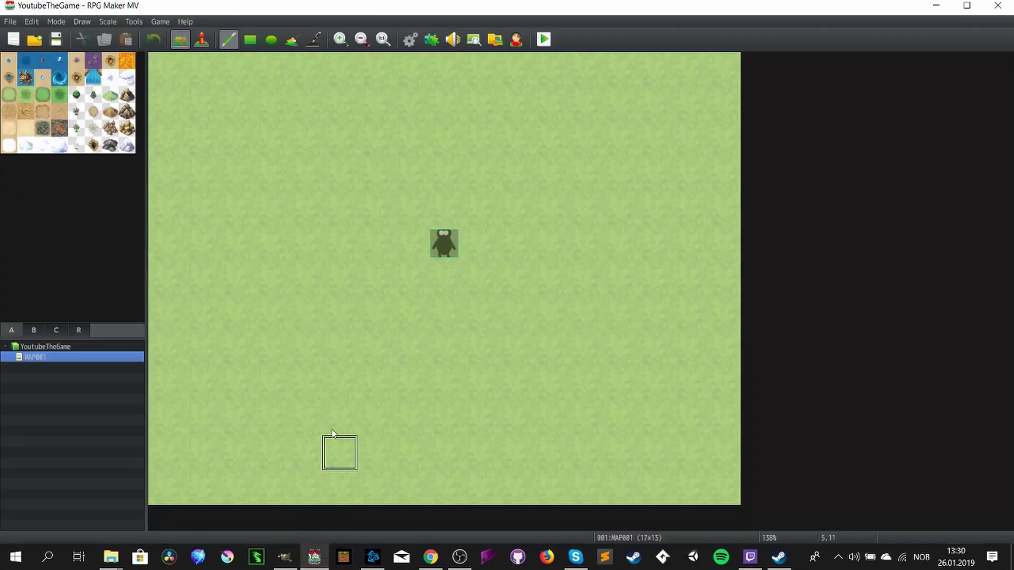
{"action": "right_click", "coordinate": [49, 360]}
{"action": "left_click", "coordinate": [67, 370]}
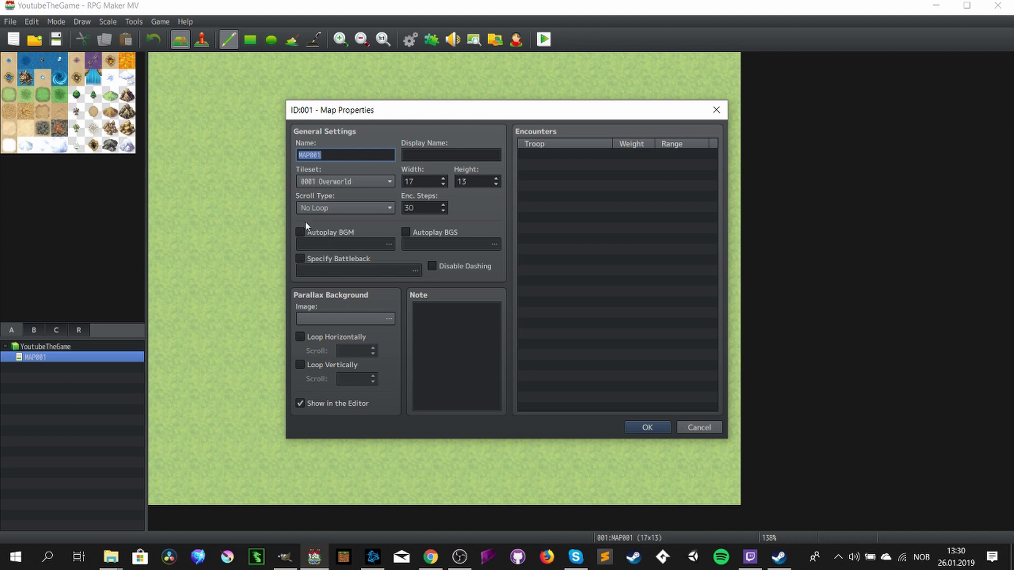
{"action": "left_click", "coordinate": [343, 182]}
{"action": "left_click", "coordinate": [347, 207]}
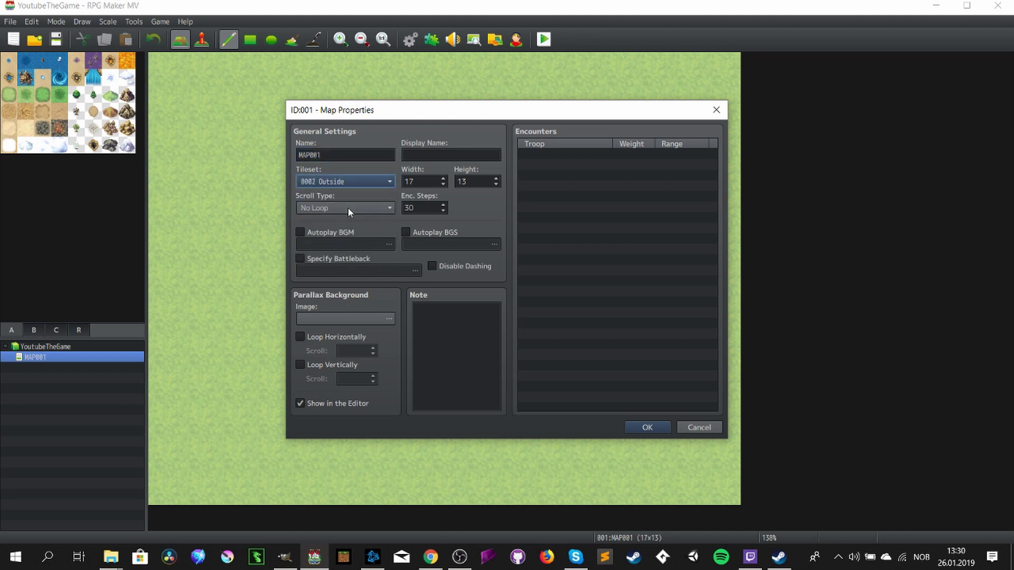
{"action": "left_click", "coordinate": [650, 426]}
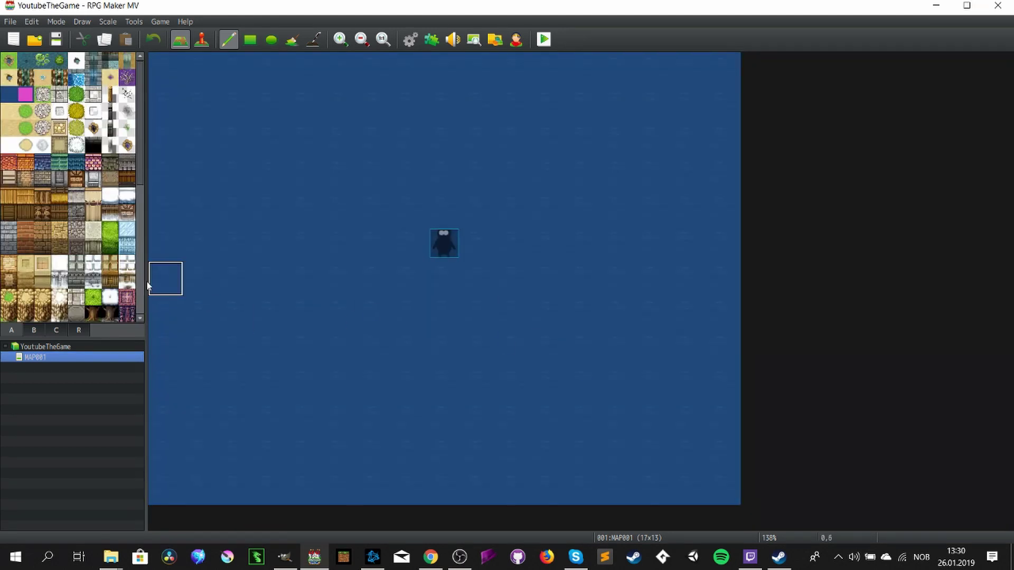
- Paint a winding path of pink tiles from the map's upper edge past the character to the lower edge
{"action": "left_click", "coordinate": [25, 94]}
{"action": "left_click", "coordinate": [305, 68]}
{"action": "left_click", "coordinate": [304, 120]}
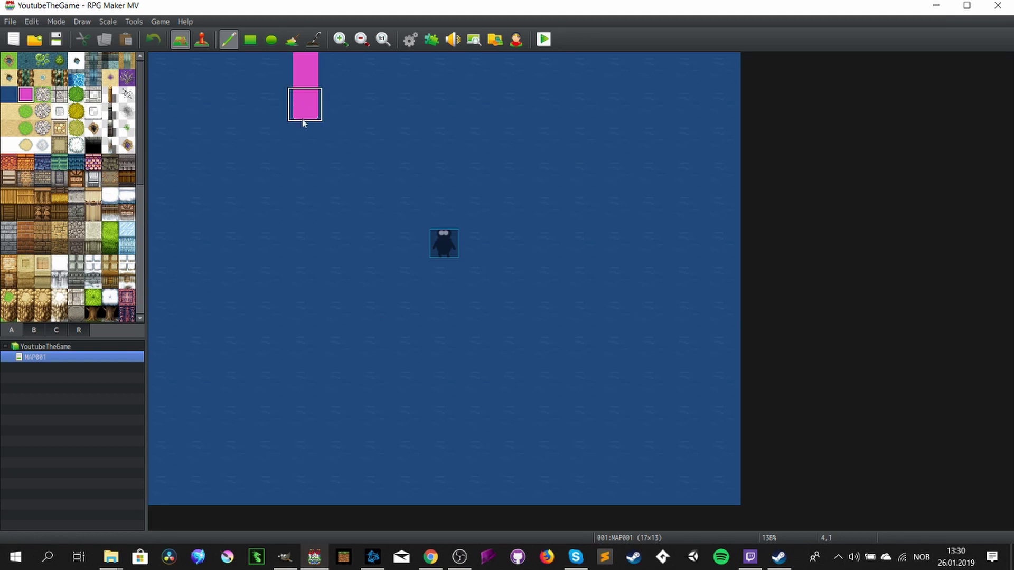
{"action": "mouse_move", "coordinate": [304, 122]}
{"action": "left_mouse_down"}
{"action": "mouse_move", "coordinate": [355, 150]}
{"action": "mouse_move", "coordinate": [295, 190]}
{"action": "mouse_move", "coordinate": [348, 228]}
{"action": "mouse_move", "coordinate": [457, 247]}
{"action": "mouse_move", "coordinate": [452, 281]}
{"action": "mouse_move", "coordinate": [406, 297]}
{"action": "mouse_move", "coordinate": [425, 265]}
{"action": "mouse_move", "coordinate": [433, 359]}
{"action": "mouse_move", "coordinate": [517, 429]}
{"action": "mouse_move", "coordinate": [481, 495]}
{"action": "mouse_move", "coordinate": [517, 483]}
{"action": "left_mouse_up"}
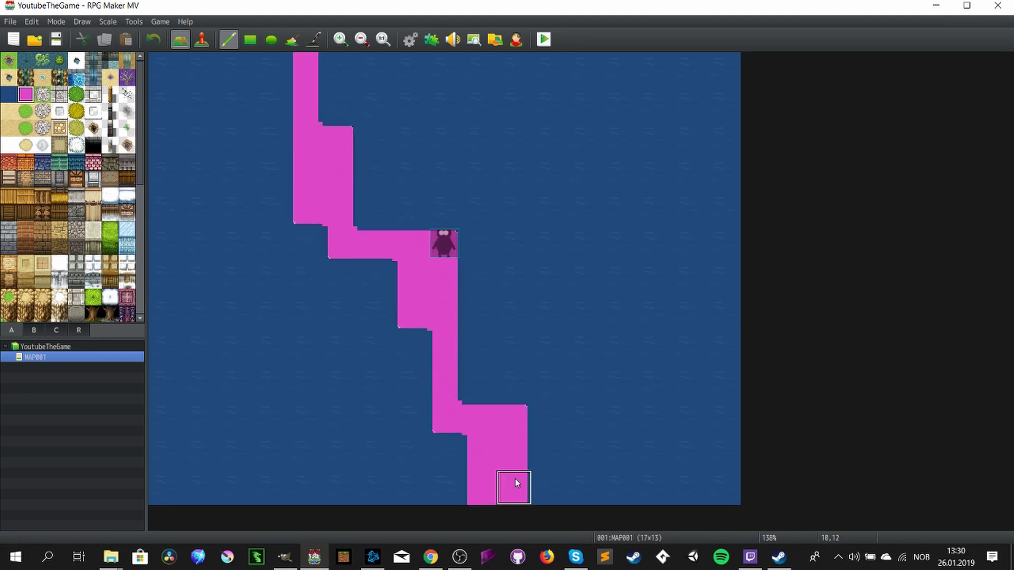
{"action": "left_click", "coordinate": [410, 211]}
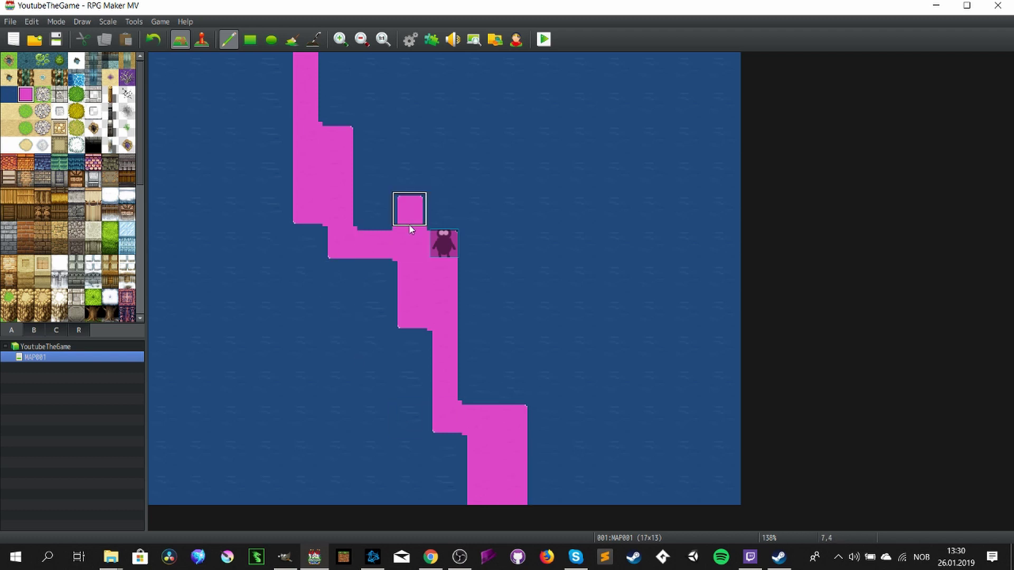
{"action": "left_click", "coordinate": [680, 185]}
{"action": "left_click", "coordinate": [617, 279]}
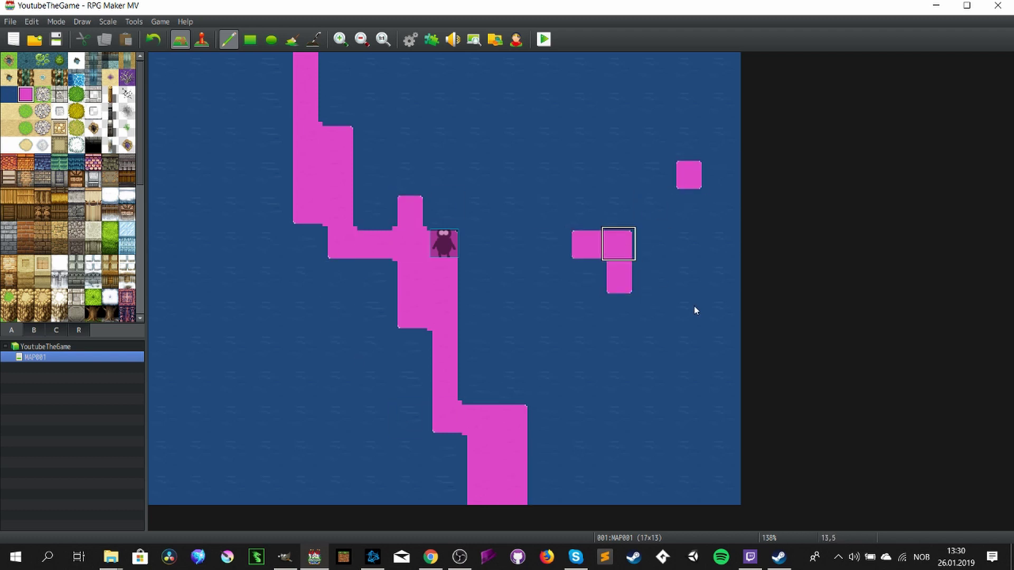
{"action": "key", "text": "ctrl+z"}
{"action": "key", "text": "ctrl+z"}
{"action": "key", "text": "ctrl+z"}
{"action": "key", "text": "ctrl+z"}
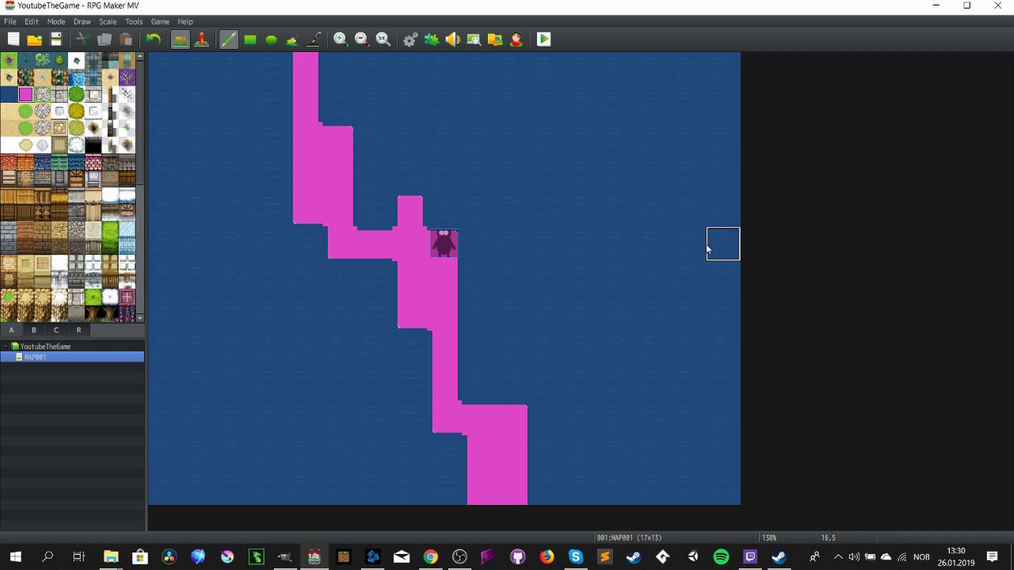
- Widen the pink path with extra tiles along both of its sides and save the project
{"action": "left_click", "coordinate": [370, 211]}
{"action": "left_click_drag", "start_coordinate": [466, 311], "coordinate": [481, 388]}
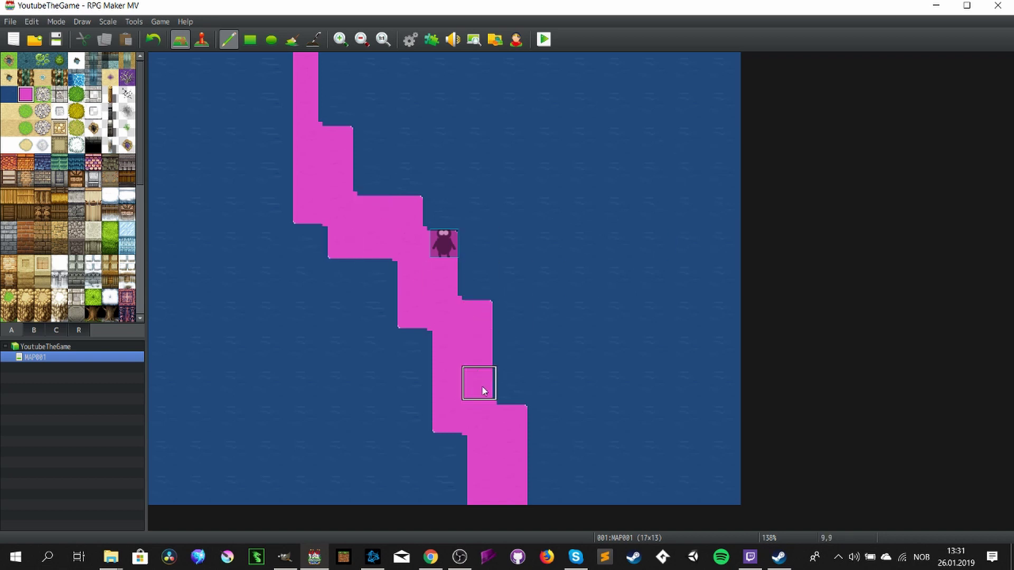
{"action": "left_click", "coordinate": [285, 122]}
{"action": "mouse_move", "coordinate": [287, 127]}
{"action": "left_mouse_down"}
{"action": "mouse_move", "coordinate": [283, 55]}
{"action": "mouse_move", "coordinate": [286, 177]}
{"action": "left_mouse_up"}
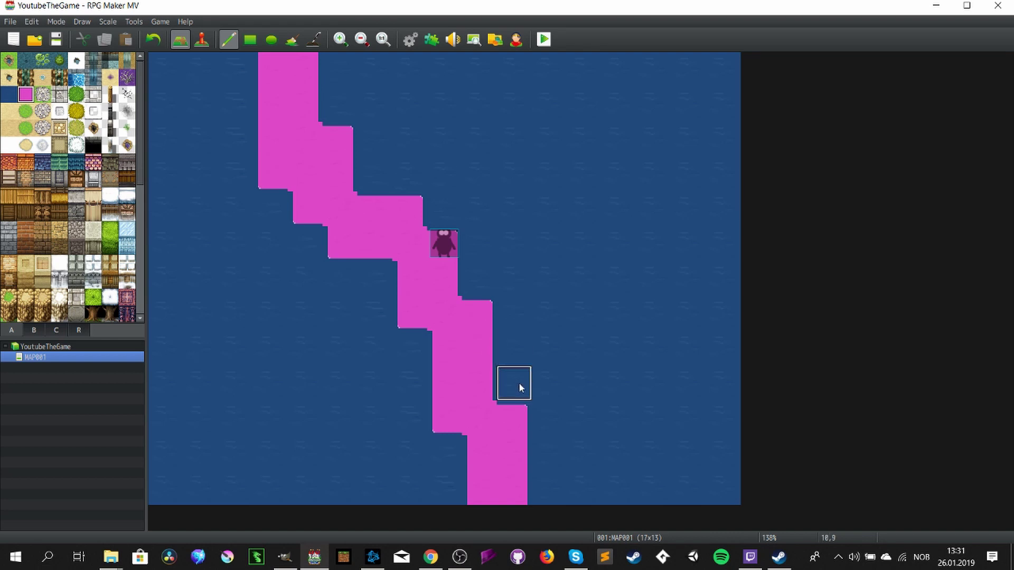
{"action": "left_click", "coordinate": [53, 42]}
- Switch to GIMP and bring up the TUTORIALTHEGAME reference drawing
{"action": "left_click", "coordinate": [288, 562]}
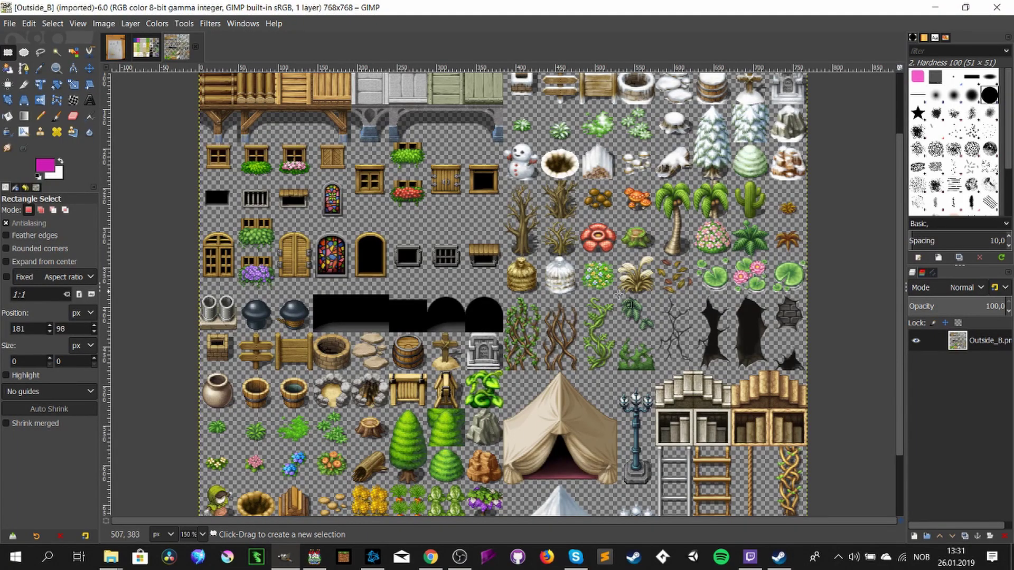
{"action": "left_click", "coordinate": [113, 50]}
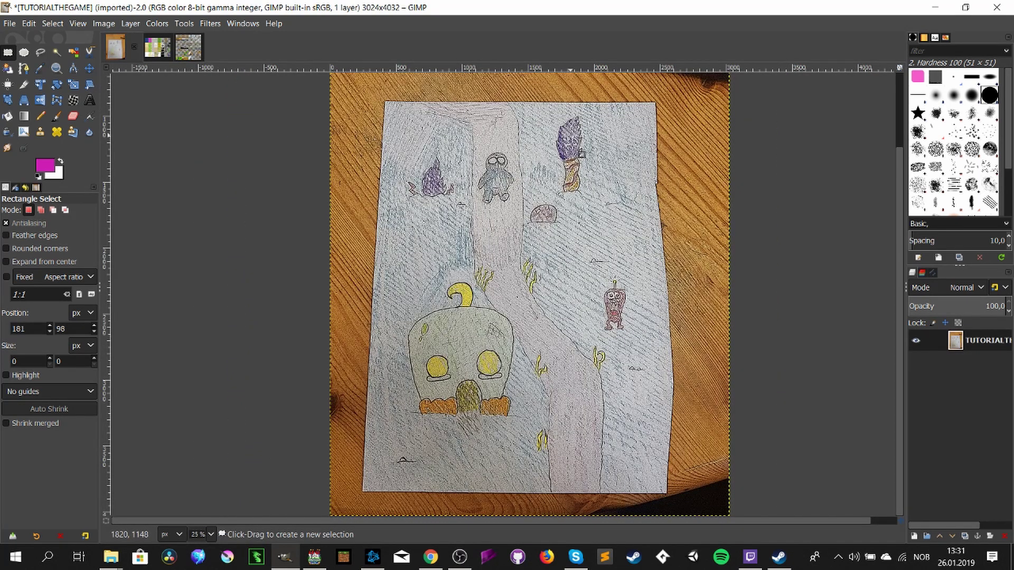
- Switch to the Outside_B tileset, configure its image grid with 48-pixel spacing, and show the grid
{"action": "left_click", "coordinate": [158, 46]}
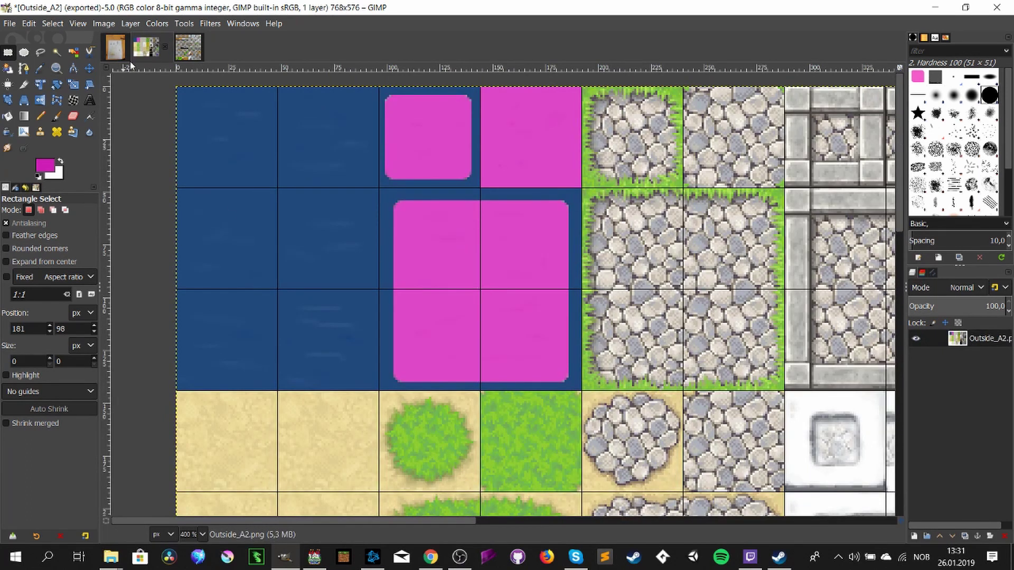
{"action": "left_click", "coordinate": [188, 48]}
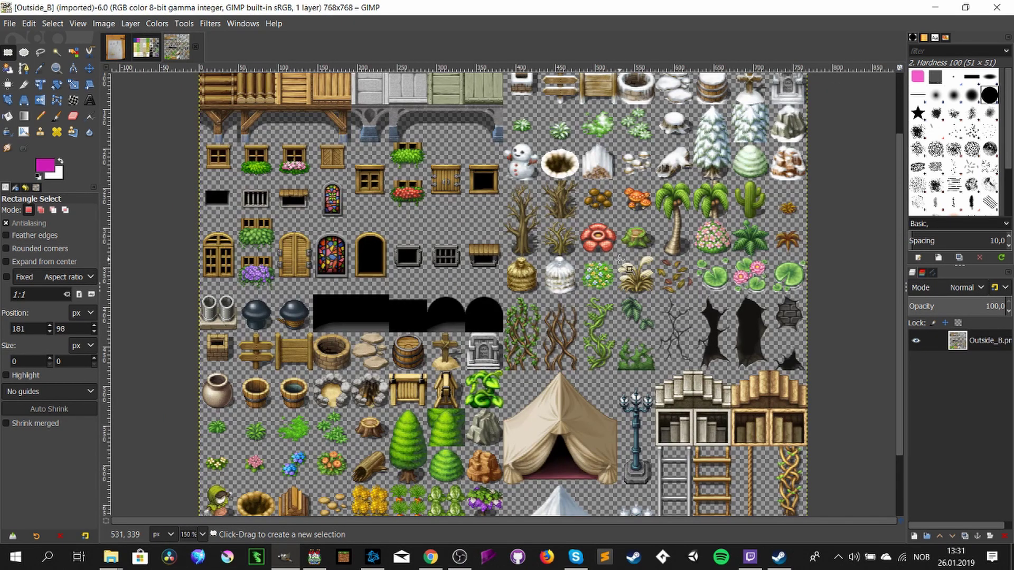
{"action": "scroll", "coordinate": [550, 287], "scroll_direction": "down", "scroll_amount": 3}
{"action": "left_click", "coordinate": [104, 23]}
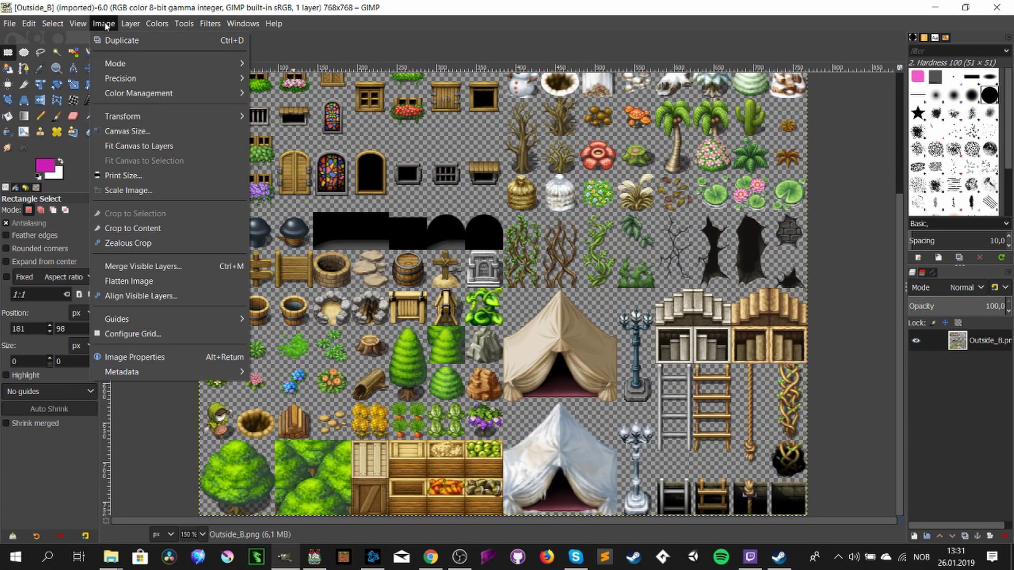
{"action": "left_click", "coordinate": [138, 334]}
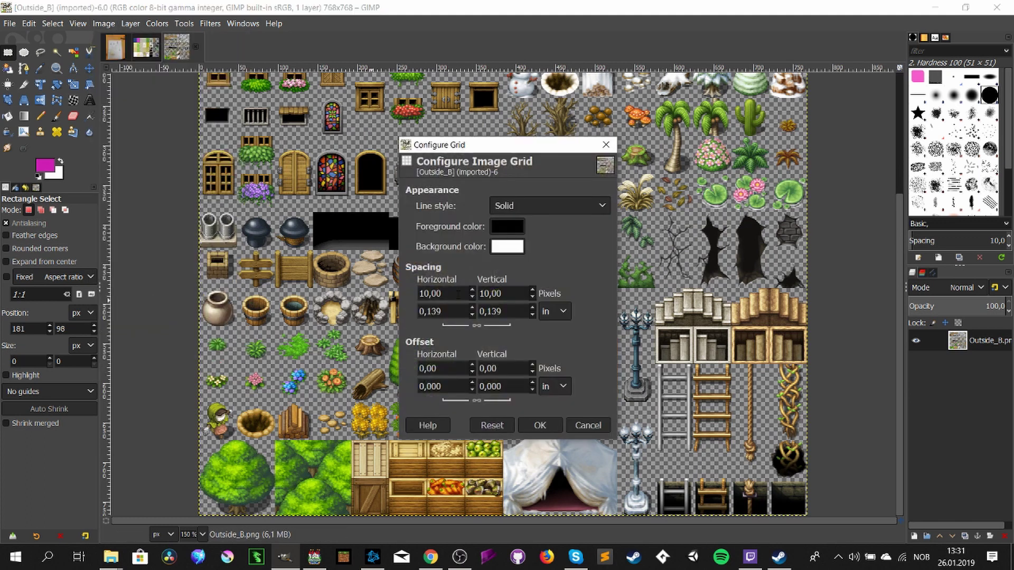
{"action": "double_click", "coordinate": [457, 294]}
{"action": "type", "text": "48"}
{"action": "key", "text": "Tab"}
{"action": "left_click", "coordinate": [538, 424]}
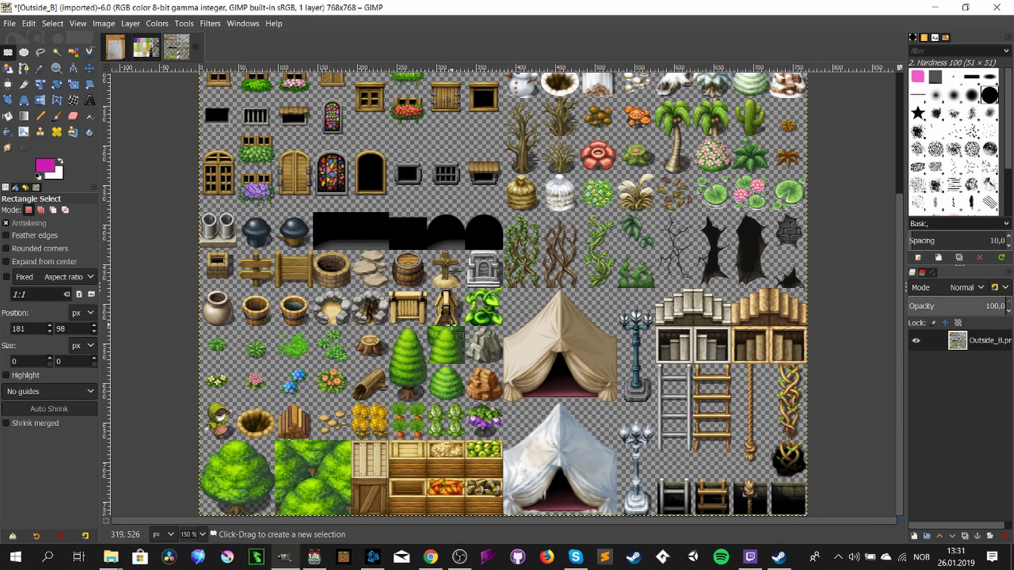
{"action": "left_click", "coordinate": [78, 23]}
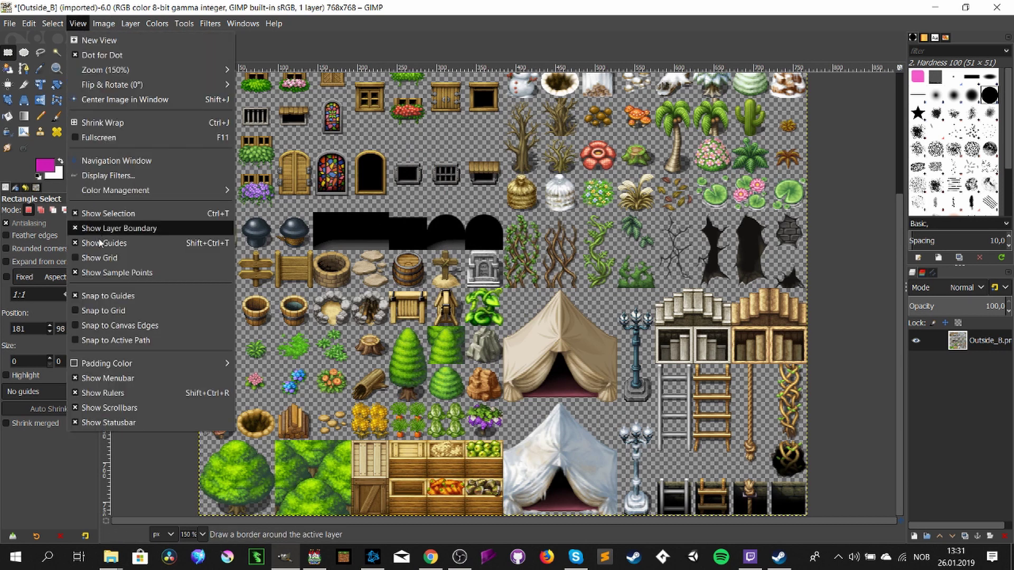
{"action": "left_click", "coordinate": [103, 259]}
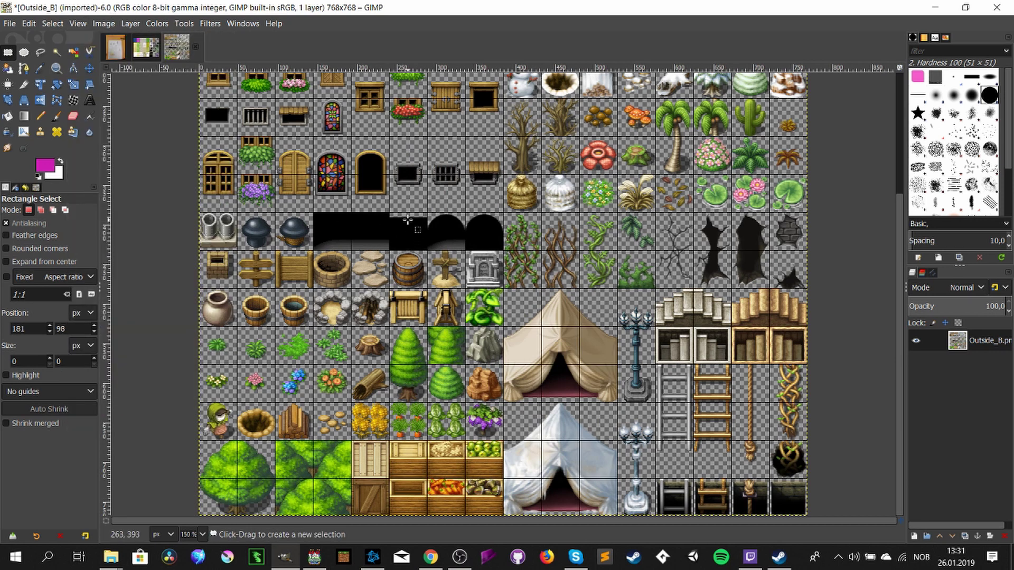
- Select the 48 × 96 pixel area of the tall green tree above the carrots and erase it
{"action": "scroll", "coordinate": [408, 221], "scroll_direction": "up", "scroll_amount": 3}
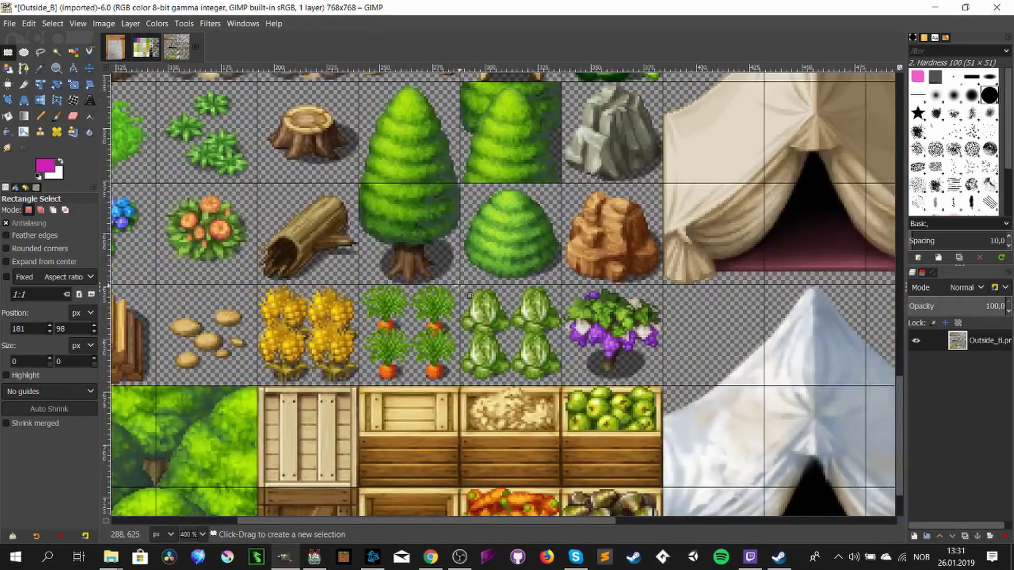
{"action": "left_click_drag", "start_coordinate": [459, 283], "coordinate": [359, 84]}
{"action": "key", "text": "Delete"}
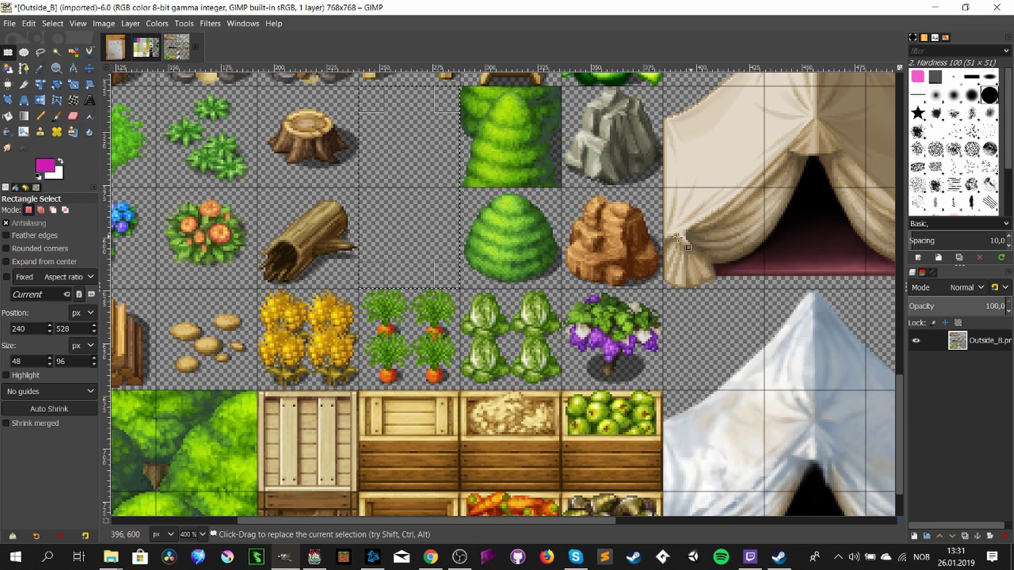
- Change the foreground colour to a dark orange for the plant's trunk
{"action": "left_click", "coordinate": [48, 163]}
{"action": "left_click", "coordinate": [98, 277]}
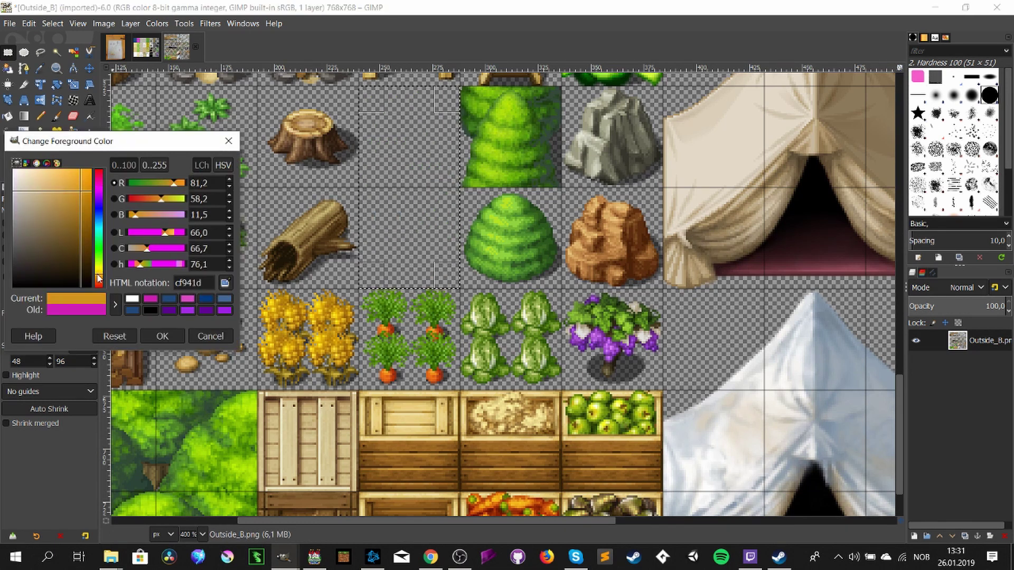
{"action": "left_click_drag", "start_coordinate": [87, 174], "coordinate": [86, 236]}
{"action": "left_click_drag", "start_coordinate": [99, 200], "coordinate": [98, 196]}
{"action": "key", "text": "Return"}
- Set the Pencil tool to size 3 and opacity 100, undoing the faint test stroke
{"action": "left_click", "coordinate": [40, 118]}
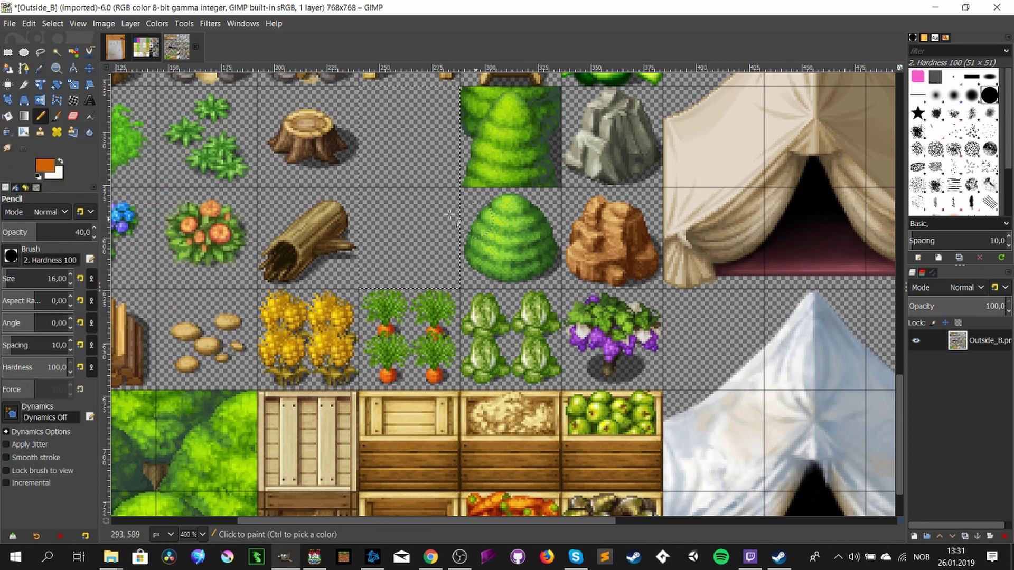
{"action": "scroll", "coordinate": [392, 182], "scroll_direction": "up", "scroll_amount": 3}
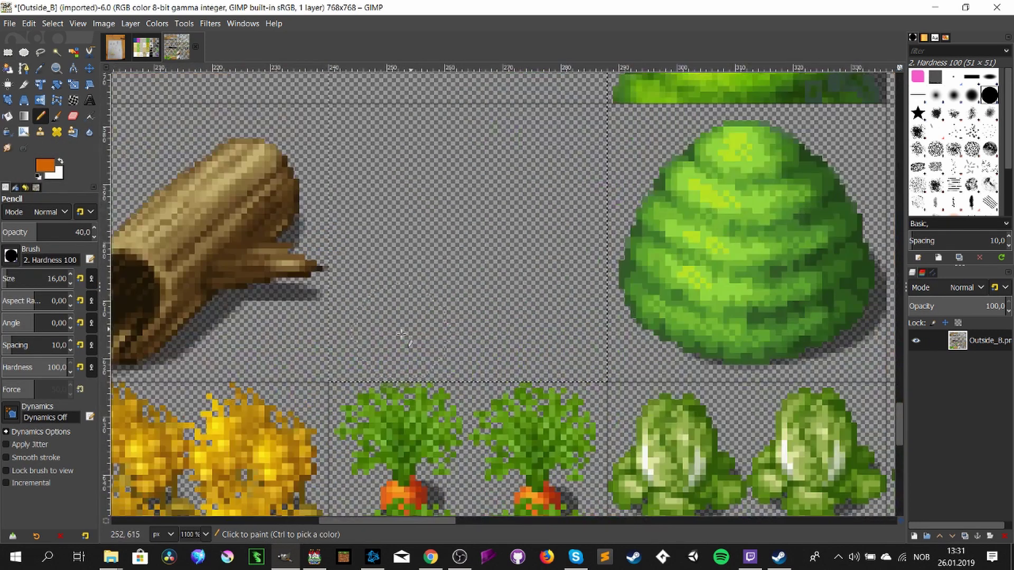
{"action": "left_click", "coordinate": [70, 284]}
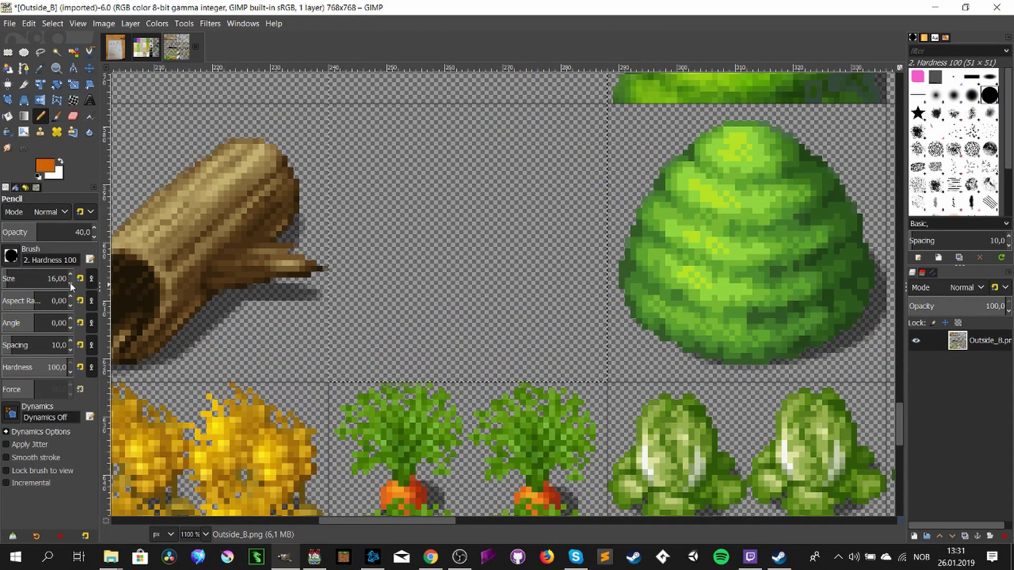
{"action": "left_click", "coordinate": [69, 273]}
{"action": "left_click", "coordinate": [70, 274]}
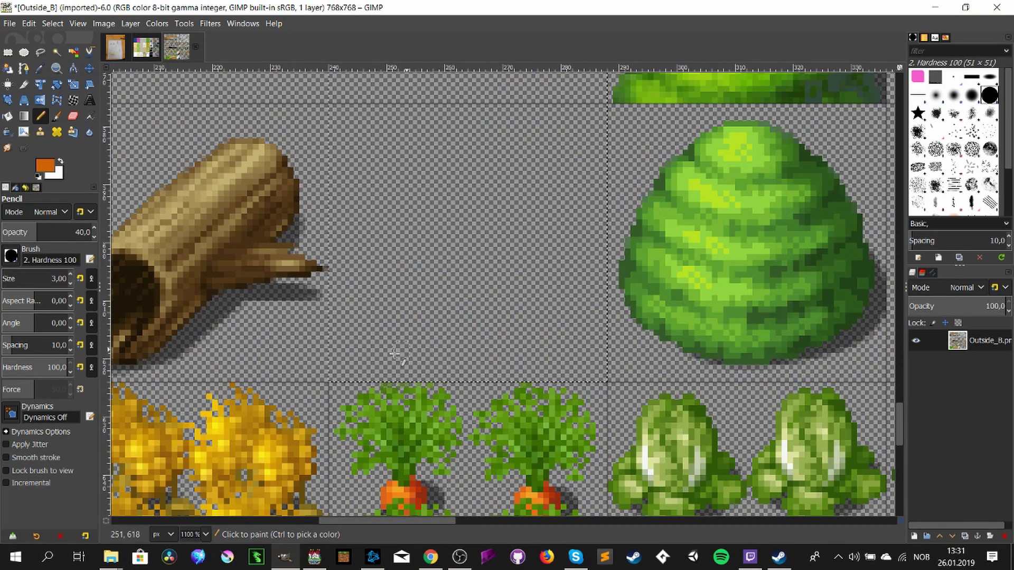
{"action": "left_click_drag", "start_coordinate": [408, 361], "coordinate": [370, 318]}
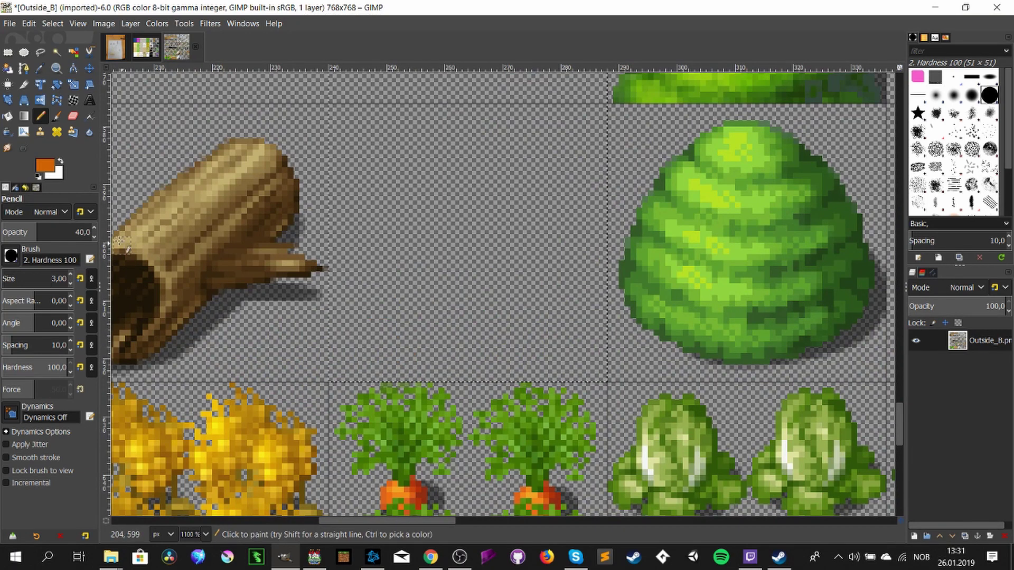
{"action": "key", "text": "ctrl+z"}
{"action": "left_click", "coordinate": [96, 229]}
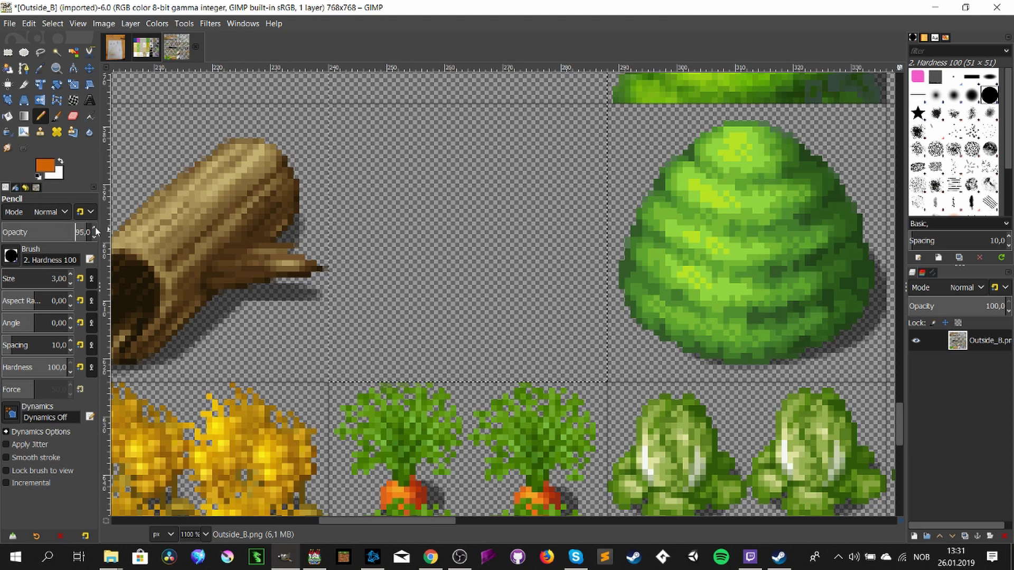
- Draw a closed wavy trunk outline in orange in the lower emptied tile and bucket-fill its inside
{"action": "mouse_move", "coordinate": [411, 354]}
{"action": "left_mouse_down"}
{"action": "mouse_move", "coordinate": [385, 332]}
{"action": "mouse_move", "coordinate": [377, 306]}
{"action": "mouse_move", "coordinate": [402, 233]}
{"action": "mouse_move", "coordinate": [387, 187]}
{"action": "mouse_move", "coordinate": [411, 152]}
{"action": "mouse_move", "coordinate": [399, 99]}
{"action": "mouse_move", "coordinate": [547, 100]}
{"action": "mouse_move", "coordinate": [551, 122]}
{"action": "mouse_move", "coordinate": [531, 170]}
{"action": "mouse_move", "coordinate": [558, 213]}
{"action": "mouse_move", "coordinate": [565, 250]}
{"action": "mouse_move", "coordinate": [528, 314]}
{"action": "mouse_move", "coordinate": [525, 360]}
{"action": "mouse_move", "coordinate": [416, 361]}
{"action": "mouse_move", "coordinate": [446, 365]}
{"action": "left_mouse_up"}
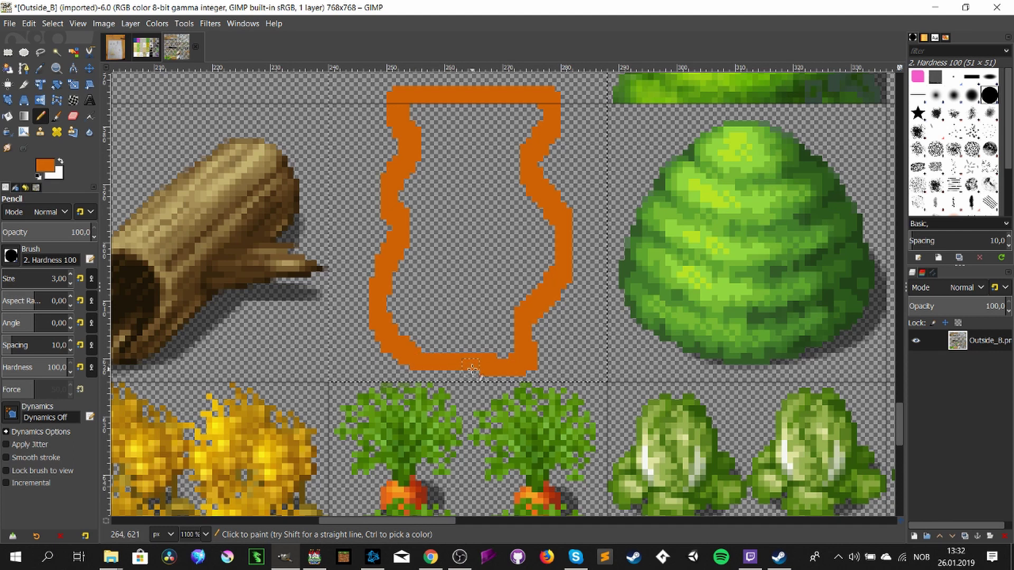
{"action": "key", "text": "ctrl"}
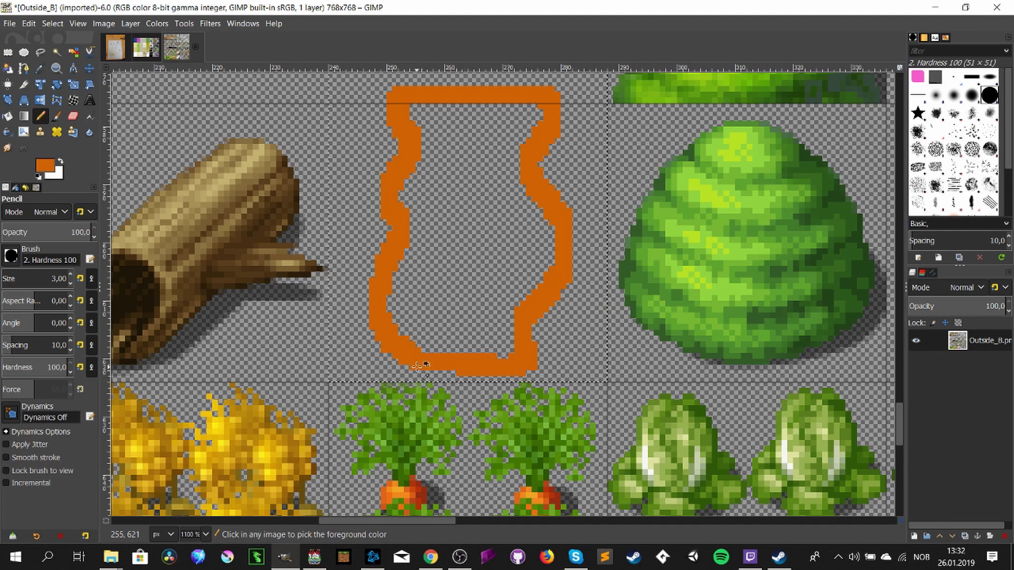
{"action": "left_click_drag", "start_coordinate": [423, 366], "coordinate": [453, 366]}
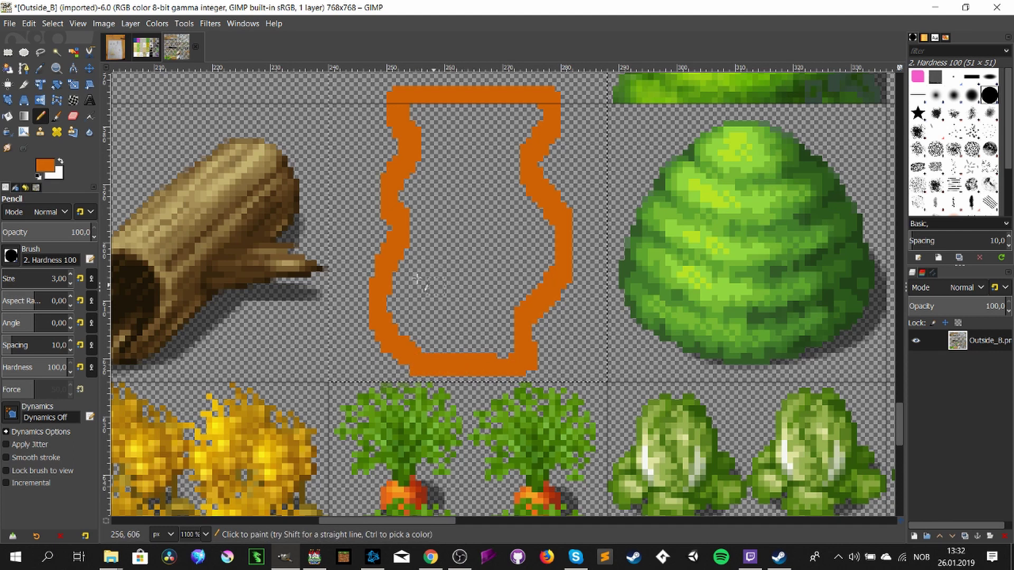
{"action": "key", "text": "shift+b"}
{"action": "left_click", "coordinate": [436, 271]}
- Change the foreground colour to magenta c900a7
{"action": "scroll", "coordinate": [239, 270], "scroll_direction": "up", "scroll_amount": 3}
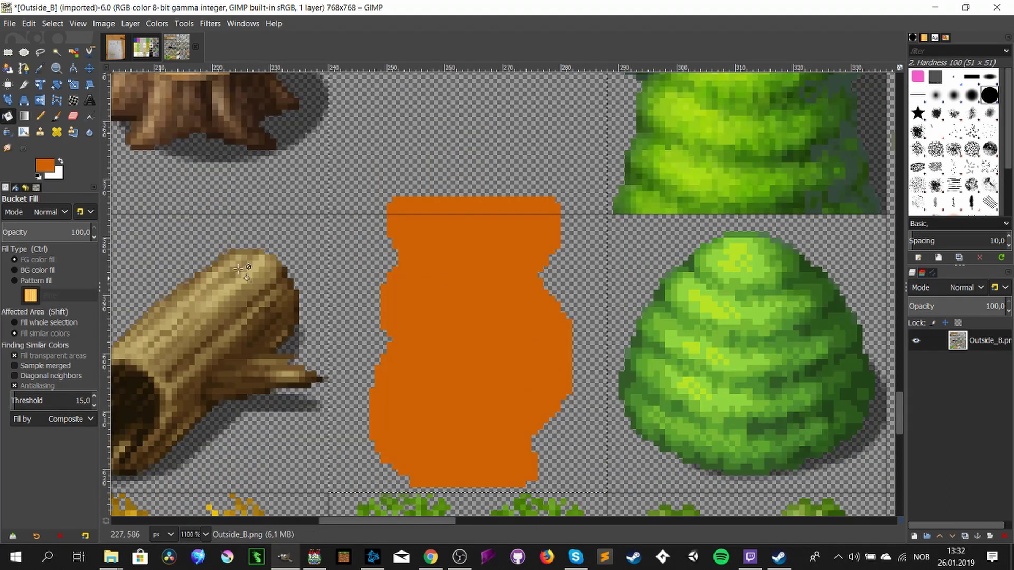
{"action": "left_click", "coordinate": [45, 166]}
{"action": "left_click", "coordinate": [98, 185]}
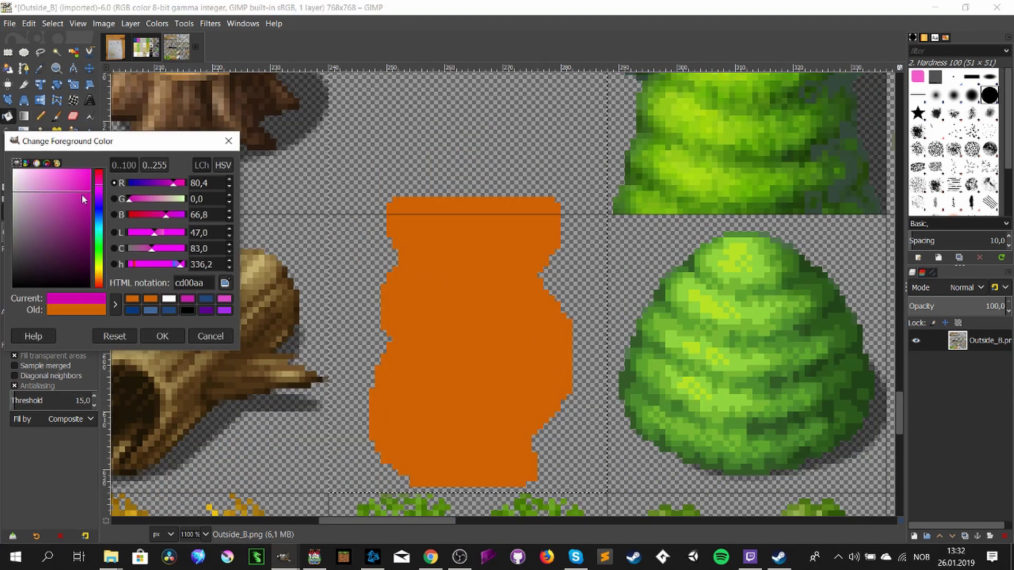
{"action": "left_click_drag", "start_coordinate": [83, 199], "coordinate": [90, 194]}
{"action": "left_click", "coordinate": [163, 337]}
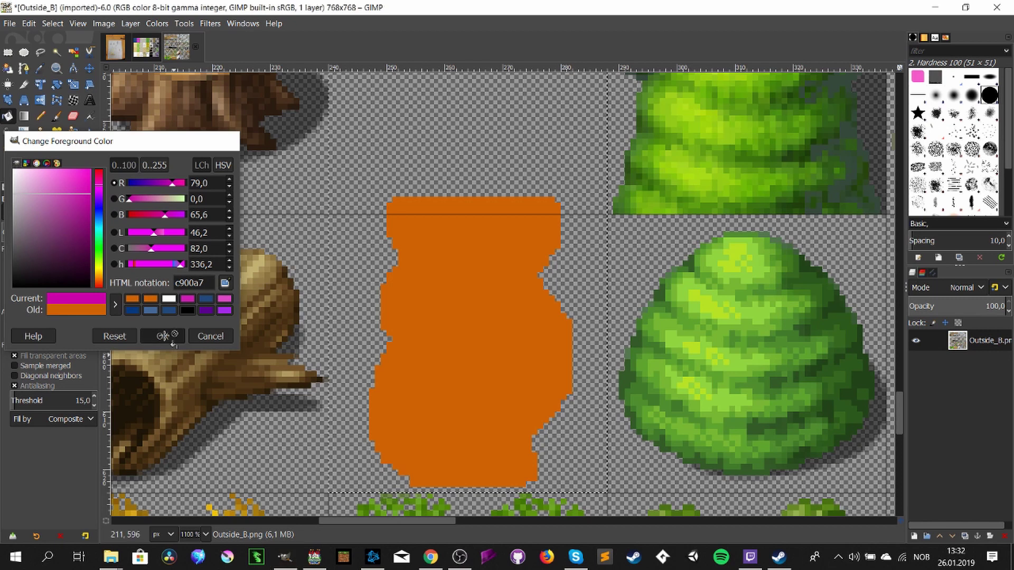
- Outline a spiky magenta crown on top of the orange trunk, bucket-fill it, and patch the leftover gaps with the Pencil
{"action": "scroll", "coordinate": [497, 338], "scroll_direction": "up", "scroll_amount": 6}
{"action": "key", "text": "n"}
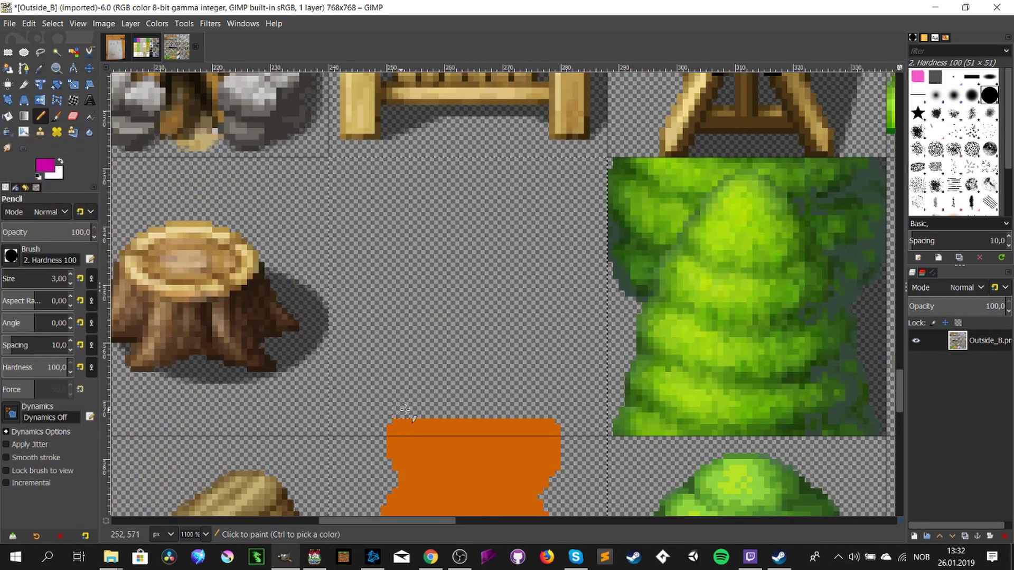
{"action": "mouse_move", "coordinate": [400, 416]}
{"action": "left_mouse_down"}
{"action": "mouse_move", "coordinate": [366, 352]}
{"action": "mouse_move", "coordinate": [369, 332]}
{"action": "mouse_move", "coordinate": [413, 359]}
{"action": "mouse_move", "coordinate": [369, 272]}
{"action": "mouse_move", "coordinate": [406, 256]}
{"action": "mouse_move", "coordinate": [423, 291]}
{"action": "mouse_move", "coordinate": [388, 184]}
{"action": "mouse_move", "coordinate": [463, 252]}
{"action": "mouse_move", "coordinate": [485, 170]}
{"action": "mouse_move", "coordinate": [521, 243]}
{"action": "mouse_move", "coordinate": [573, 235]}
{"action": "mouse_move", "coordinate": [569, 330]}
{"action": "mouse_move", "coordinate": [542, 369]}
{"action": "mouse_move", "coordinate": [553, 382]}
{"action": "mouse_move", "coordinate": [587, 364]}
{"action": "mouse_move", "coordinate": [578, 417]}
{"action": "mouse_move", "coordinate": [555, 414]}
{"action": "left_mouse_up"}
{"action": "left_click", "coordinate": [405, 418], "text": "shift"}
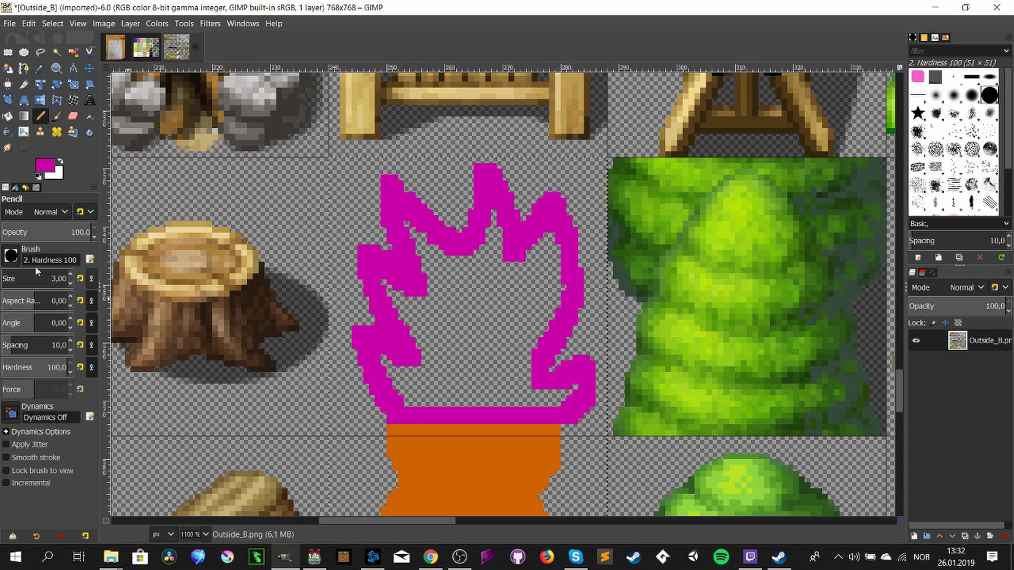
{"action": "left_click", "coordinate": [8, 116]}
{"action": "left_click", "coordinate": [478, 342]}
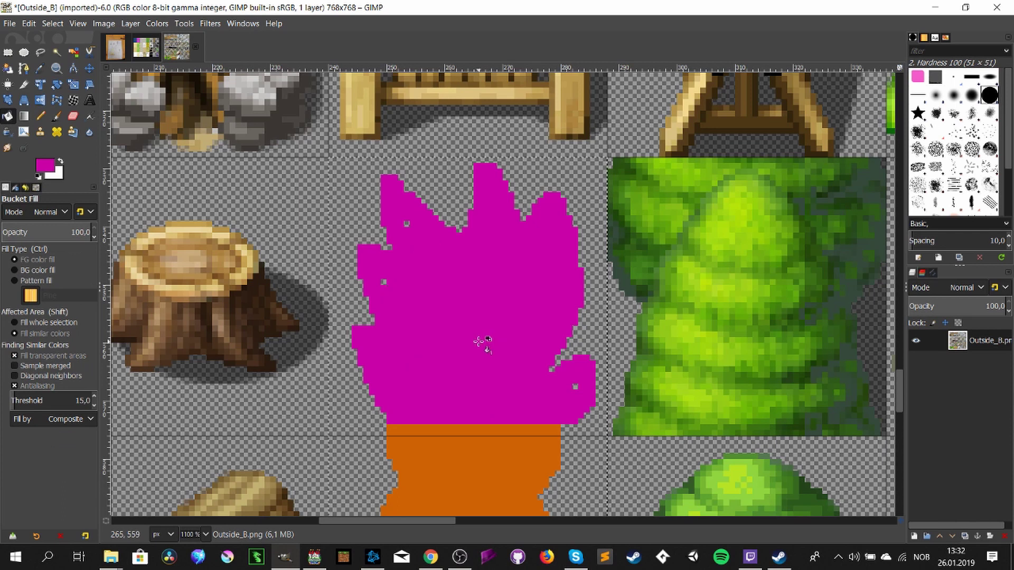
{"action": "key", "text": "n"}
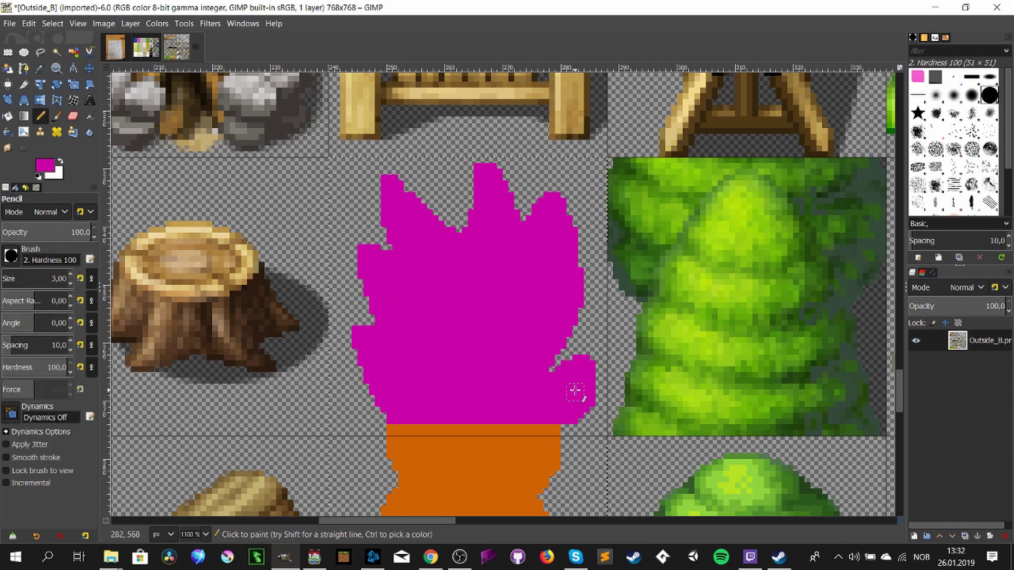
- Shade the left edges of the crown's spikes with the darker magenta 83006d
{"action": "left_click", "coordinate": [46, 166]}
{"action": "left_click_drag", "start_coordinate": [44, 210], "coordinate": [105, 227]}
{"action": "left_click", "coordinate": [168, 338]}
{"action": "mouse_move", "coordinate": [393, 418]}
{"action": "left_mouse_down"}
{"action": "mouse_move", "coordinate": [360, 332]}
{"action": "mouse_move", "coordinate": [384, 316]}
{"action": "mouse_move", "coordinate": [363, 255]}
{"action": "mouse_move", "coordinate": [400, 236]}
{"action": "mouse_move", "coordinate": [389, 186]}
{"action": "left_mouse_up"}
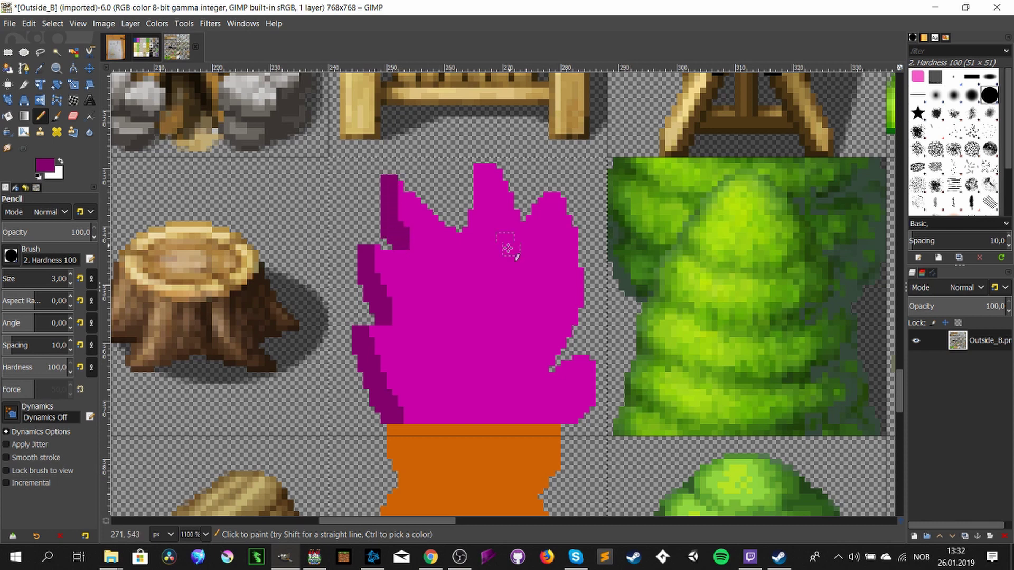
{"action": "left_click_drag", "start_coordinate": [472, 236], "coordinate": [478, 176]}
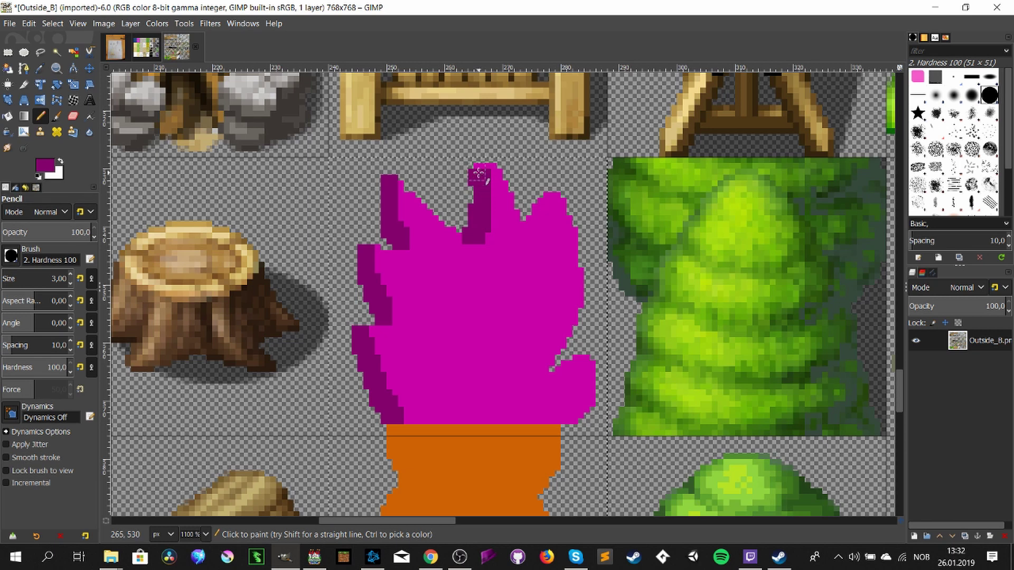
{"action": "key", "text": "ctrl+z"}
{"action": "left_click", "coordinate": [475, 223]}
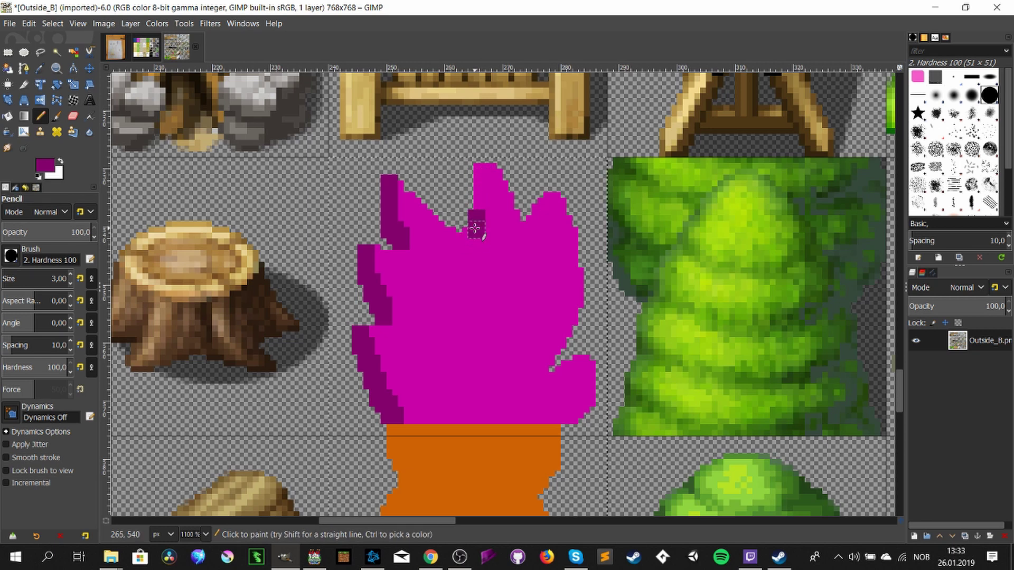
{"action": "left_click_drag", "start_coordinate": [473, 228], "coordinate": [481, 167]}
{"action": "left_click_drag", "start_coordinate": [531, 223], "coordinate": [555, 195]}
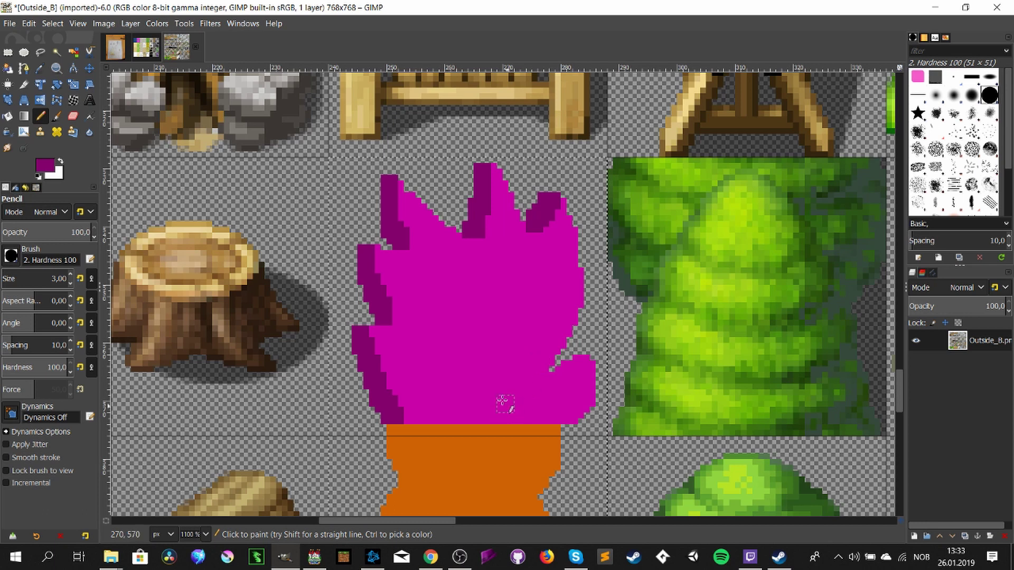
- Pick a lighter, paler magenta and paint a highlight along the crown's right edge
{"action": "scroll", "coordinate": [505, 404], "scroll_direction": "down", "scroll_amount": 3}
{"action": "left_click", "coordinate": [44, 165]}
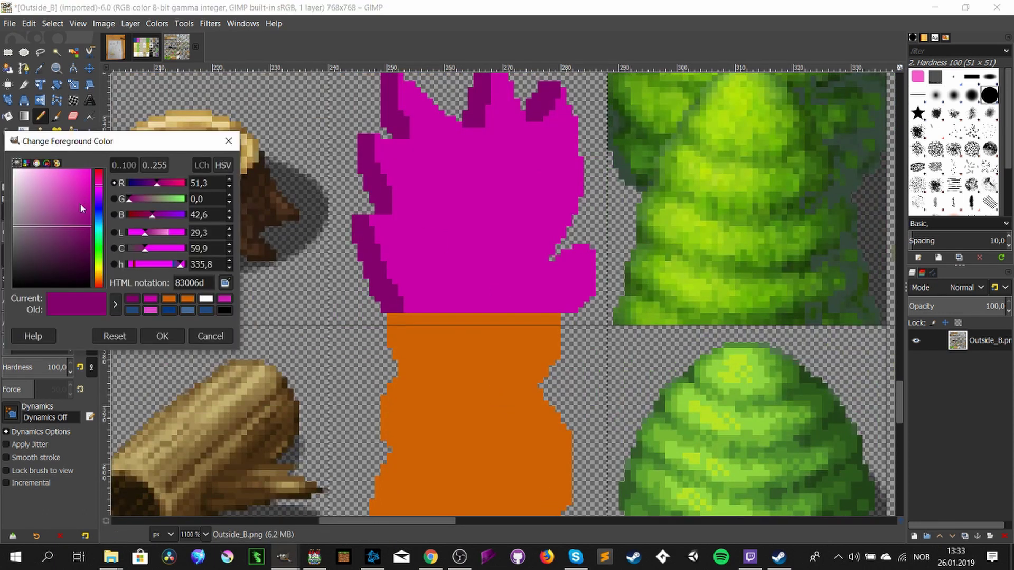
{"action": "left_click_drag", "start_coordinate": [80, 207], "coordinate": [72, 197]}
{"action": "key", "text": "Return"}
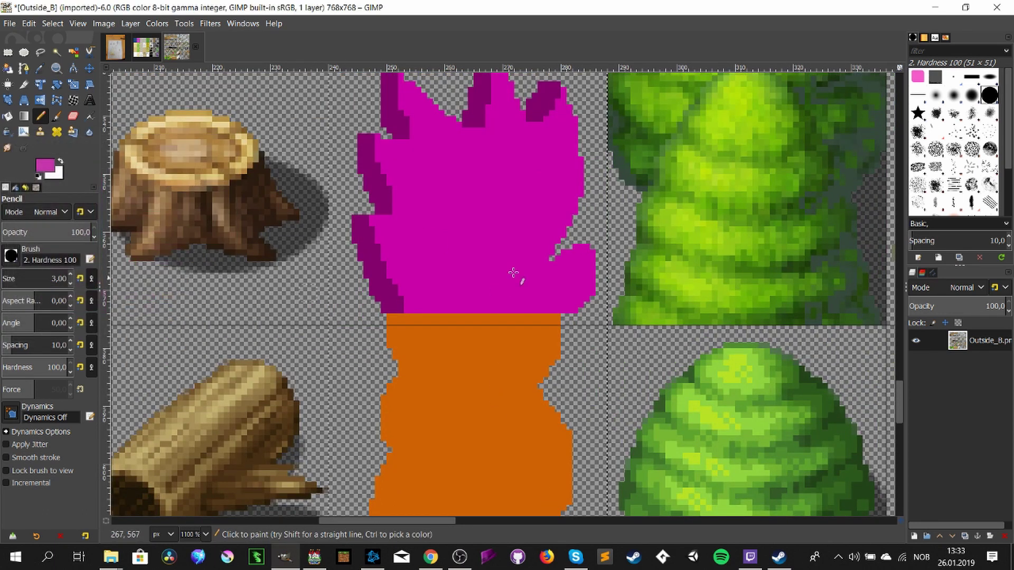
{"action": "mouse_move", "coordinate": [573, 304]}
{"action": "left_mouse_down"}
{"action": "mouse_move", "coordinate": [588, 253]}
{"action": "mouse_move", "coordinate": [548, 241]}
{"action": "mouse_move", "coordinate": [574, 170]}
{"action": "mouse_move", "coordinate": [574, 182]}
{"action": "mouse_move", "coordinate": [559, 96]}
{"action": "left_mouse_up"}
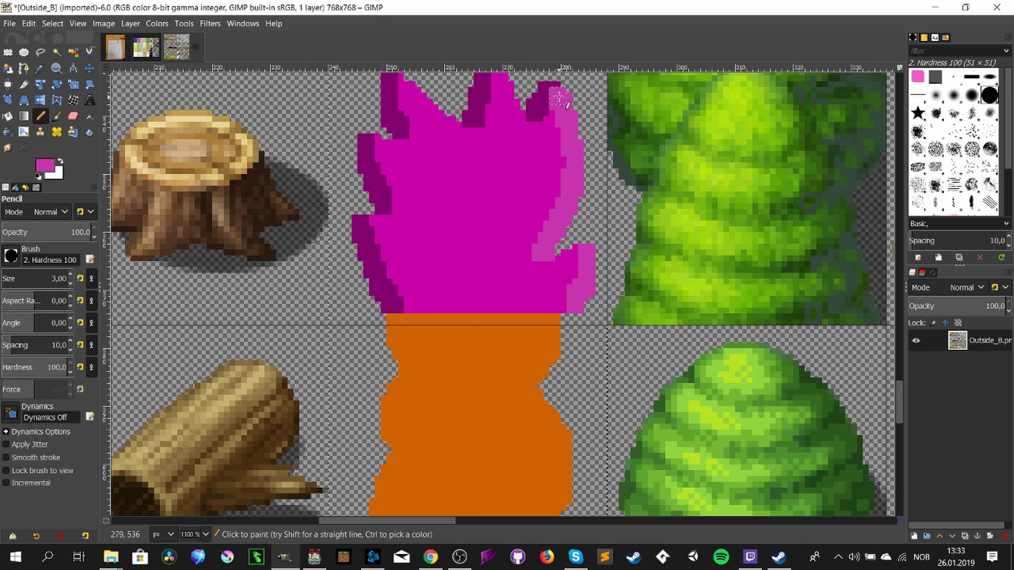
- Highlight the right edges of the magenta crown's upper spikes with the paler magenta, using the Pencil at size 2
{"action": "scroll", "coordinate": [459, 237], "scroll_direction": "up", "scroll_amount": 3}
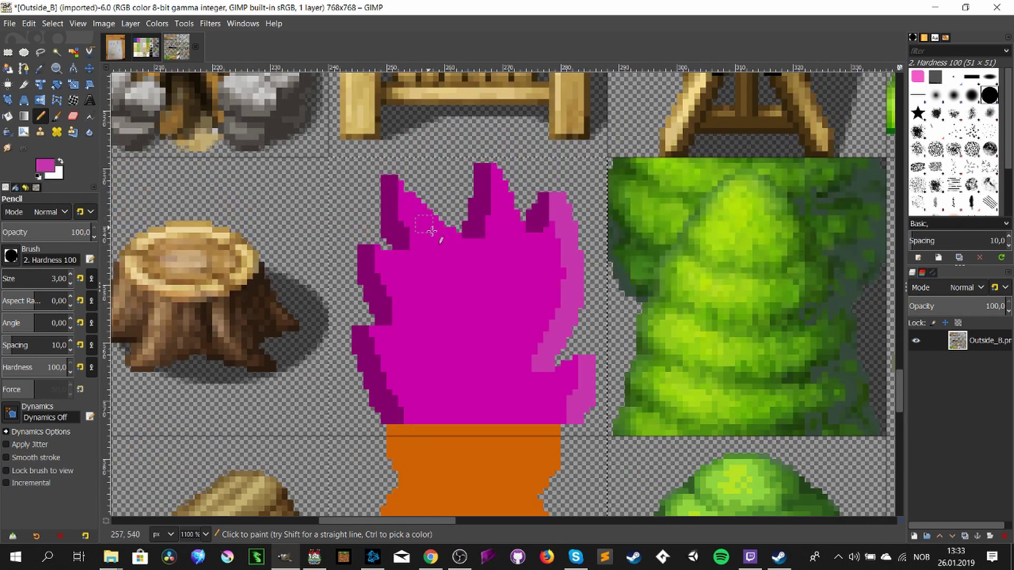
{"action": "left_click", "coordinate": [70, 284]}
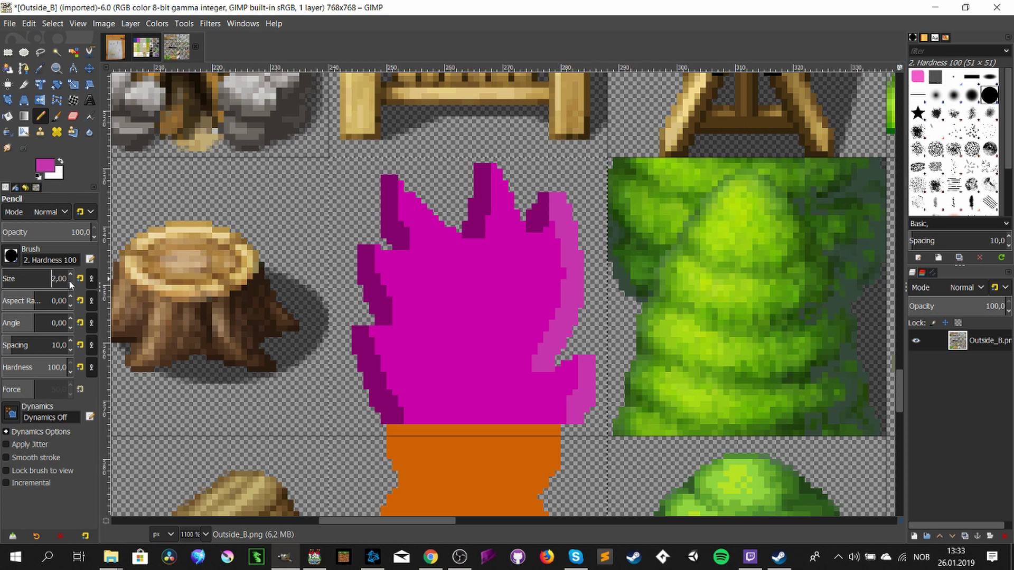
{"action": "left_click_drag", "start_coordinate": [429, 217], "coordinate": [395, 180]}
{"action": "left_click_drag", "start_coordinate": [527, 227], "coordinate": [491, 167]}
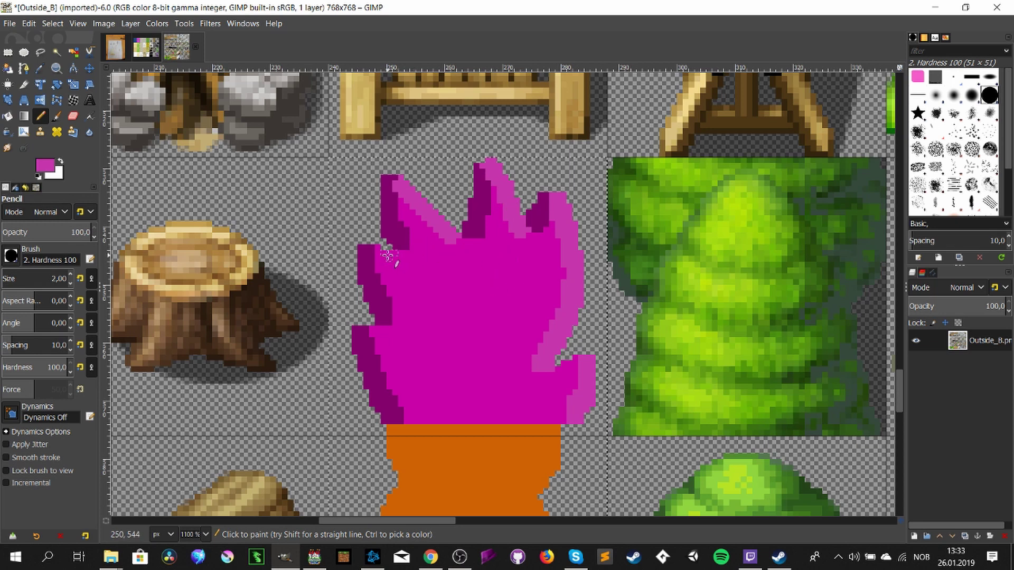
- Sample the trunk's orange, darken it to a brownish orange and shade the trunk's left edge with the Pencil
{"action": "scroll", "coordinate": [478, 378], "scroll_direction": "down", "scroll_amount": 6}
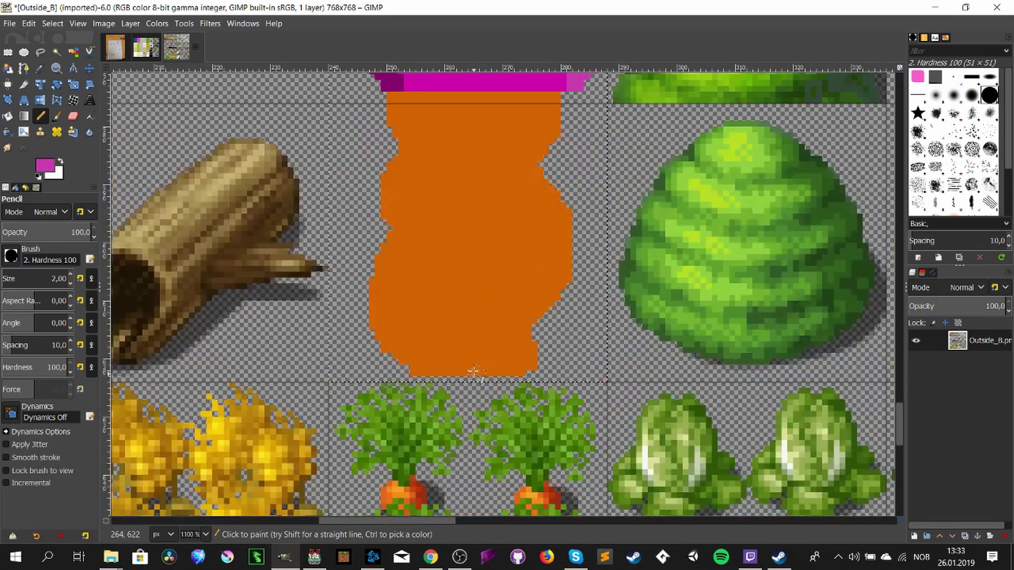
{"action": "key", "text": "o"}
{"action": "left_click", "coordinate": [476, 334]}
{"action": "left_click", "coordinate": [50, 166]}
{"action": "left_click_drag", "start_coordinate": [78, 208], "coordinate": [106, 212]}
{"action": "left_click", "coordinate": [161, 336]}
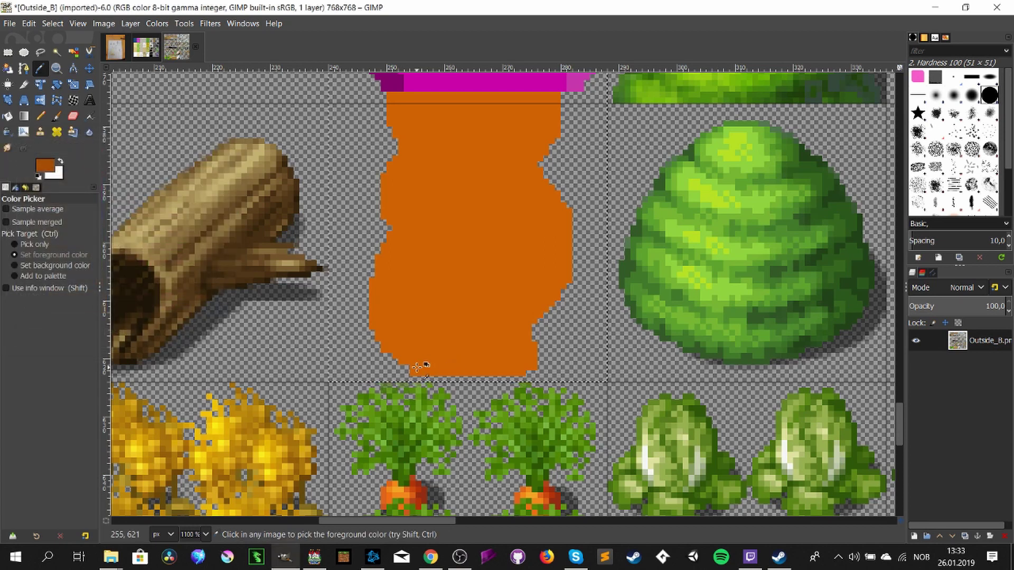
{"action": "key", "text": "n"}
{"action": "mouse_move", "coordinate": [417, 369]}
{"action": "left_mouse_down"}
{"action": "mouse_move", "coordinate": [384, 343]}
{"action": "mouse_move", "coordinate": [372, 303]}
{"action": "mouse_move", "coordinate": [395, 223]}
{"action": "mouse_move", "coordinate": [384, 188]}
{"action": "mouse_move", "coordinate": [394, 115]}
{"action": "left_mouse_up"}
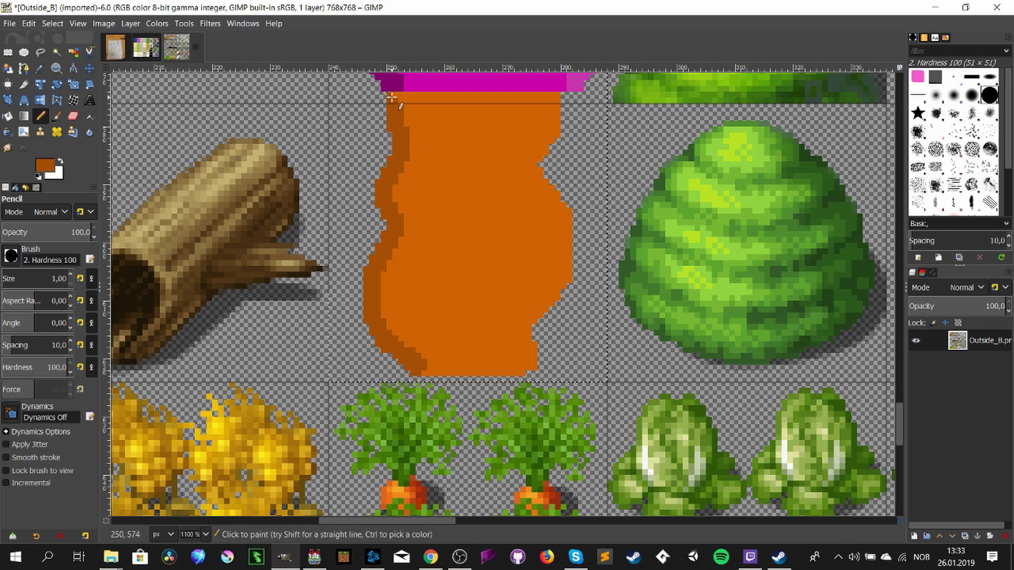
- Sample the trunk's orange again, brighten it and paint a highlight along the trunk's right edge with the Pencil at size 1
{"action": "key", "text": "o"}
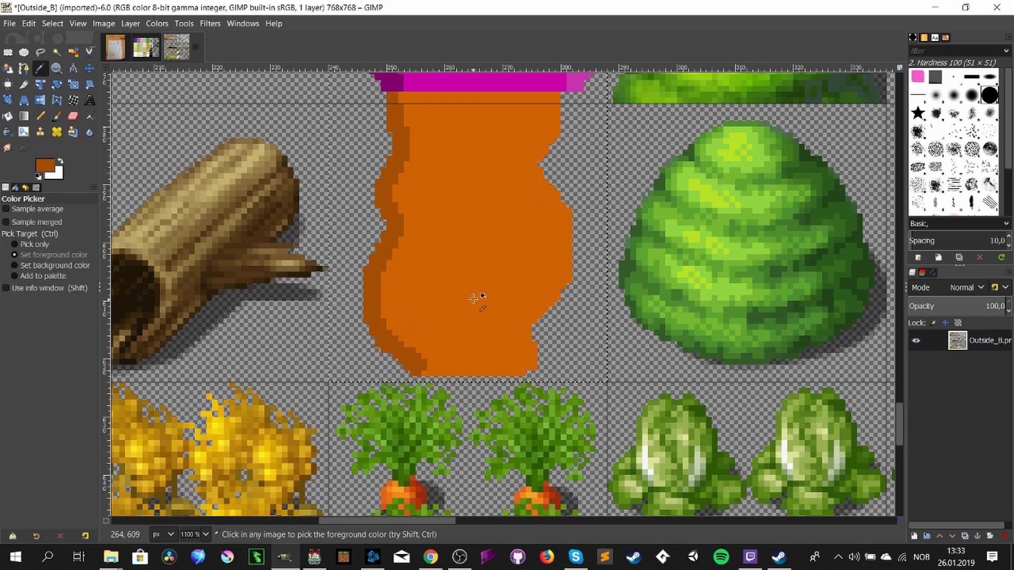
{"action": "left_click", "coordinate": [473, 300]}
{"action": "left_click", "coordinate": [48, 167]}
{"action": "left_click_drag", "start_coordinate": [86, 192], "coordinate": [91, 176]}
{"action": "left_click", "coordinate": [162, 336]}
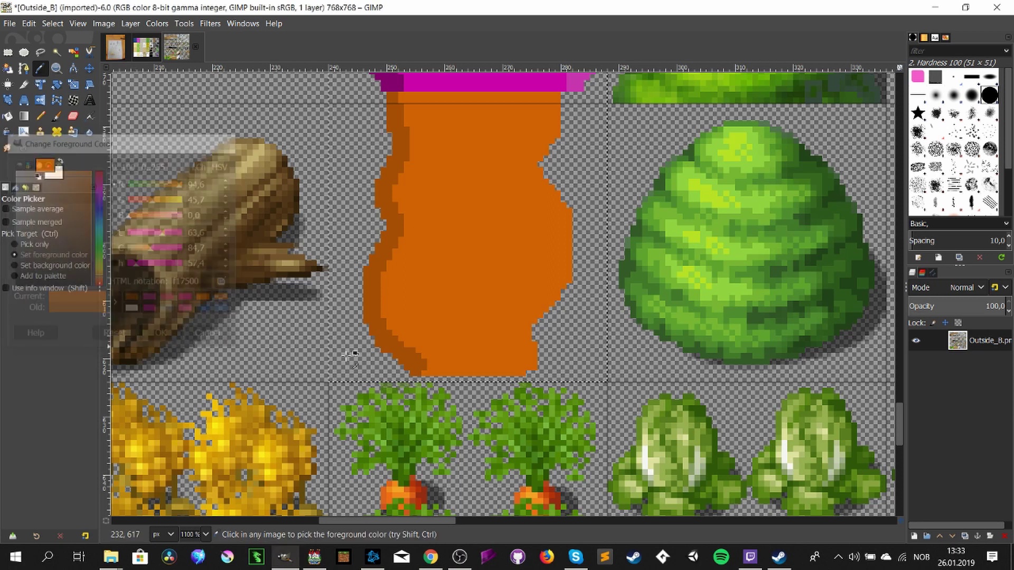
{"action": "key", "text": "n"}
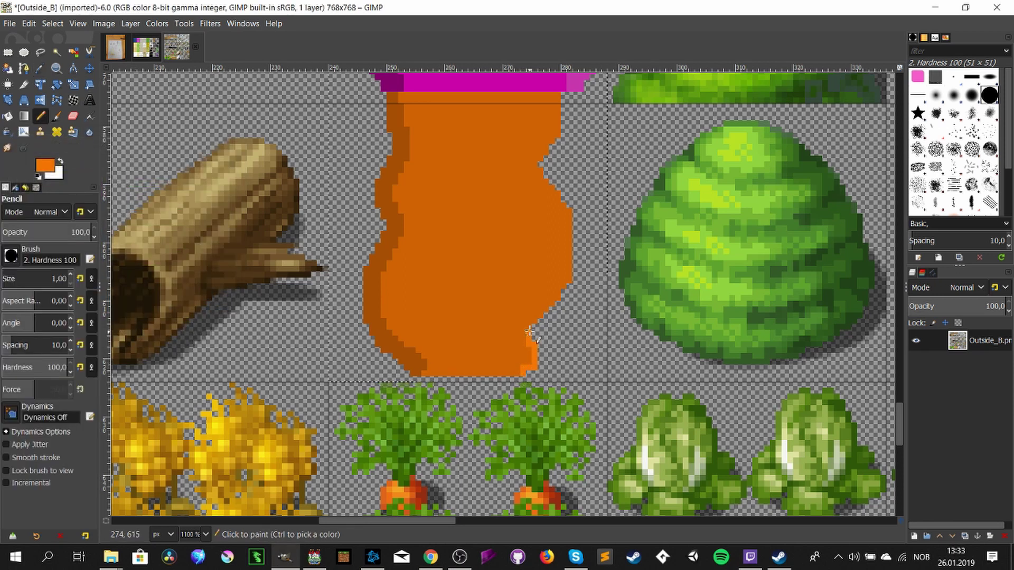
{"action": "left_click_drag", "start_coordinate": [548, 304], "coordinate": [569, 261]}
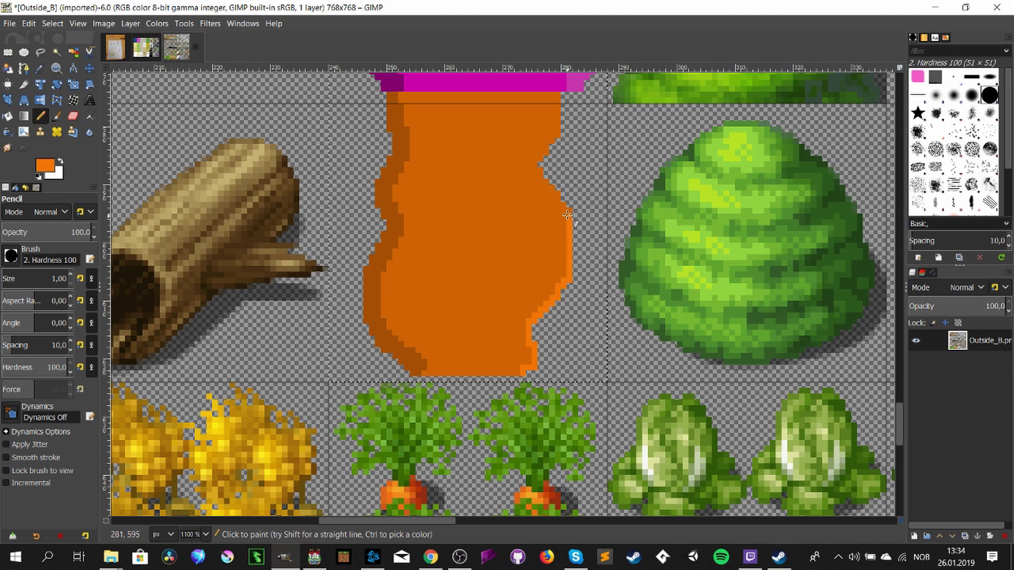
{"action": "left_click_drag", "start_coordinate": [561, 202], "coordinate": [547, 184]}
{"action": "left_click_drag", "start_coordinate": [559, 133], "coordinate": [562, 120]}
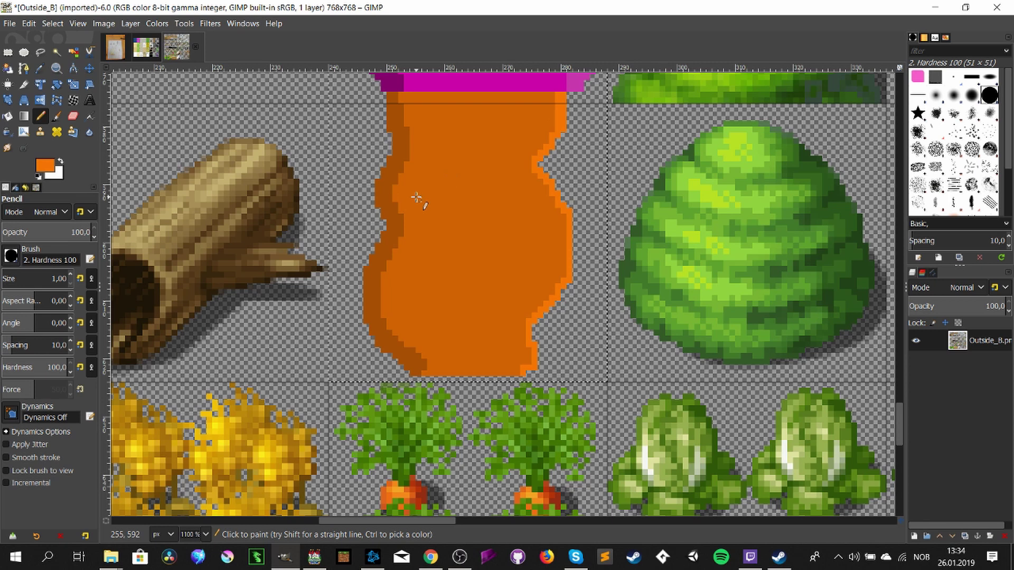
- Sample the crown's magenta, darken it to 8a0072 and pencil small spiky detail marks inside the crown
{"action": "scroll", "coordinate": [417, 197], "scroll_direction": "down", "scroll_amount": 3}
{"action": "scroll", "coordinate": [417, 197], "scroll_direction": "up", "scroll_amount": 3}
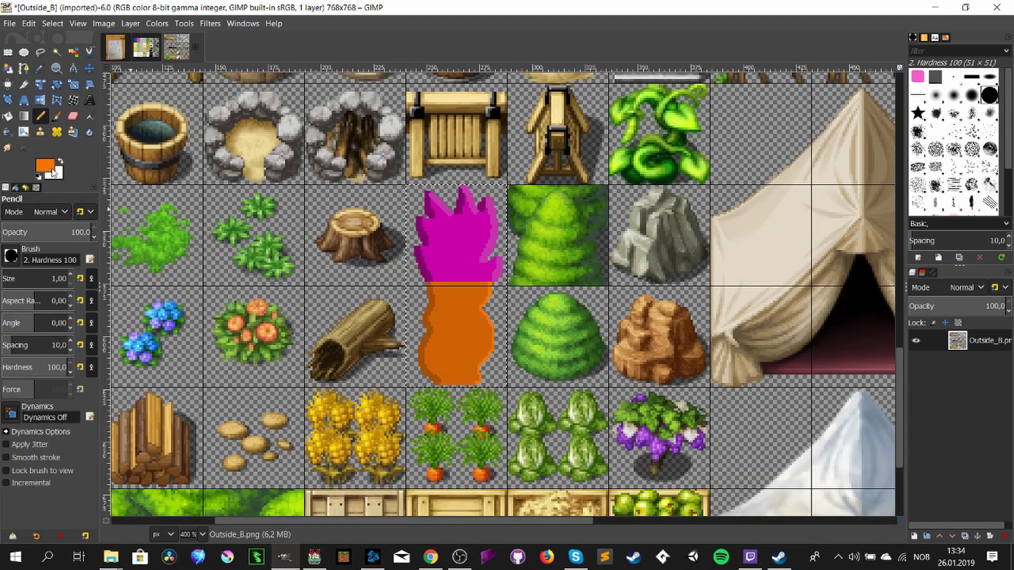
{"action": "key", "text": "o"}
{"action": "left_click", "coordinate": [454, 243]}
{"action": "left_click", "coordinate": [45, 165]}
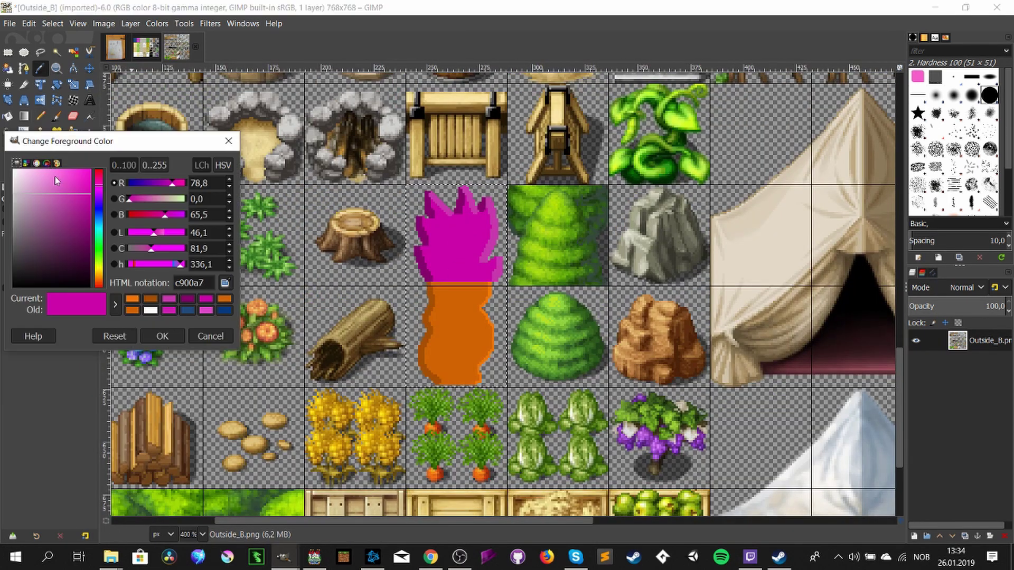
{"action": "left_click_drag", "start_coordinate": [55, 181], "coordinate": [56, 231]}
{"action": "left_click", "coordinate": [162, 336]}
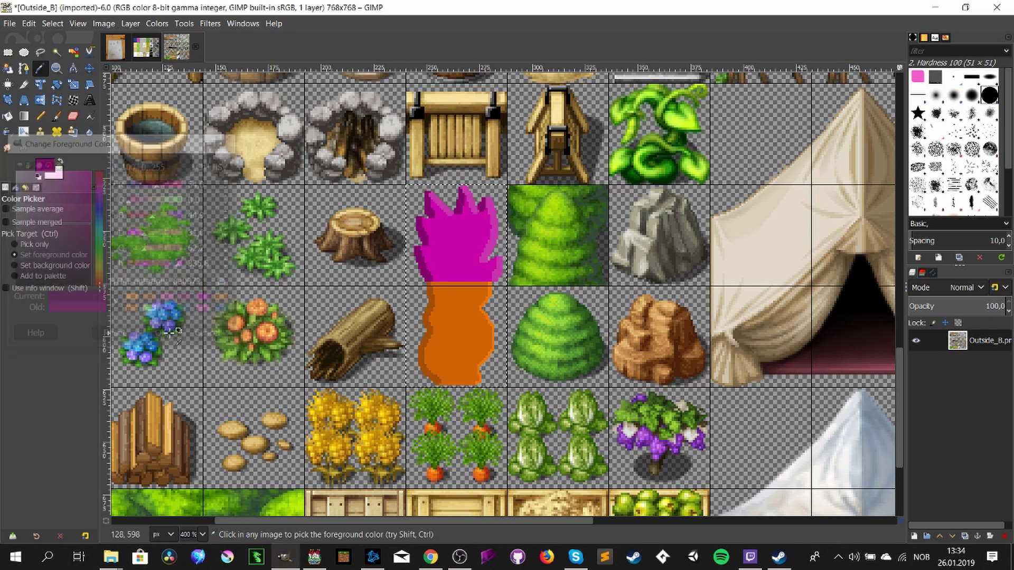
{"action": "key", "text": "n"}
{"action": "left_click", "coordinate": [447, 249]}
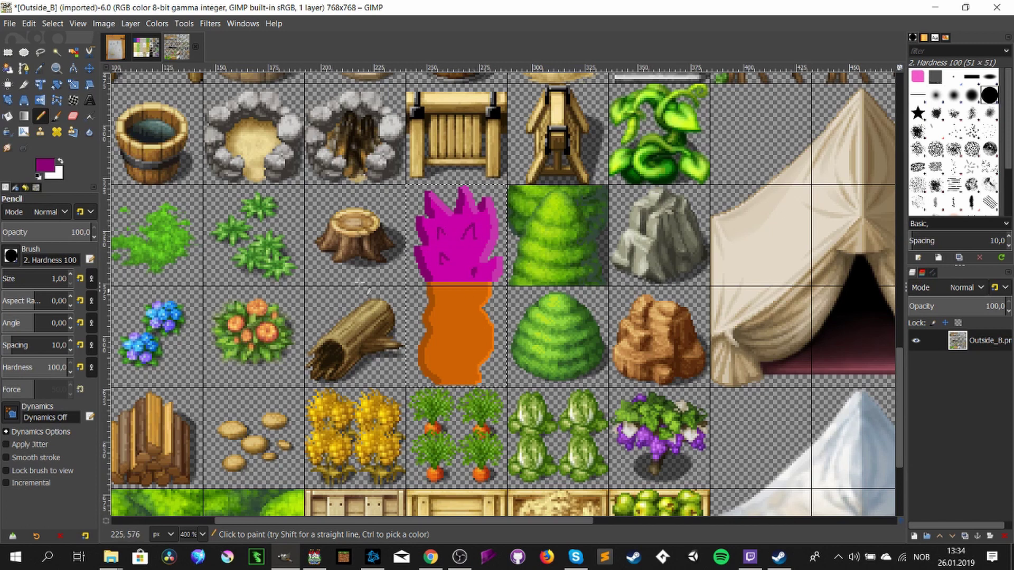
- Blend the seam between the magenta crown and the orange trunk with the Smudge tool at size 4
{"action": "left_click", "coordinate": [8, 148]}
{"action": "left_click", "coordinate": [62, 274]}
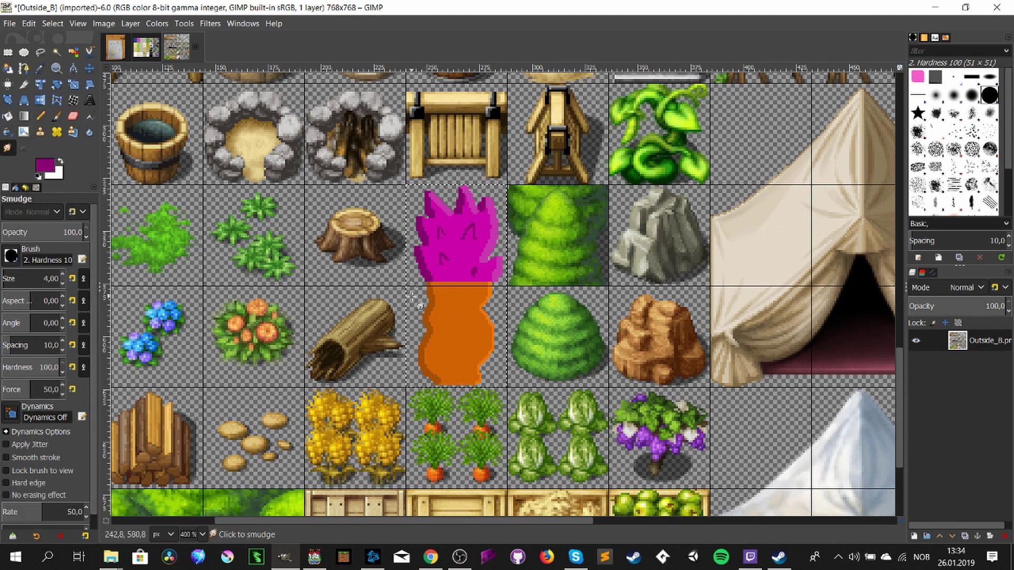
{"action": "left_click", "coordinate": [440, 281]}
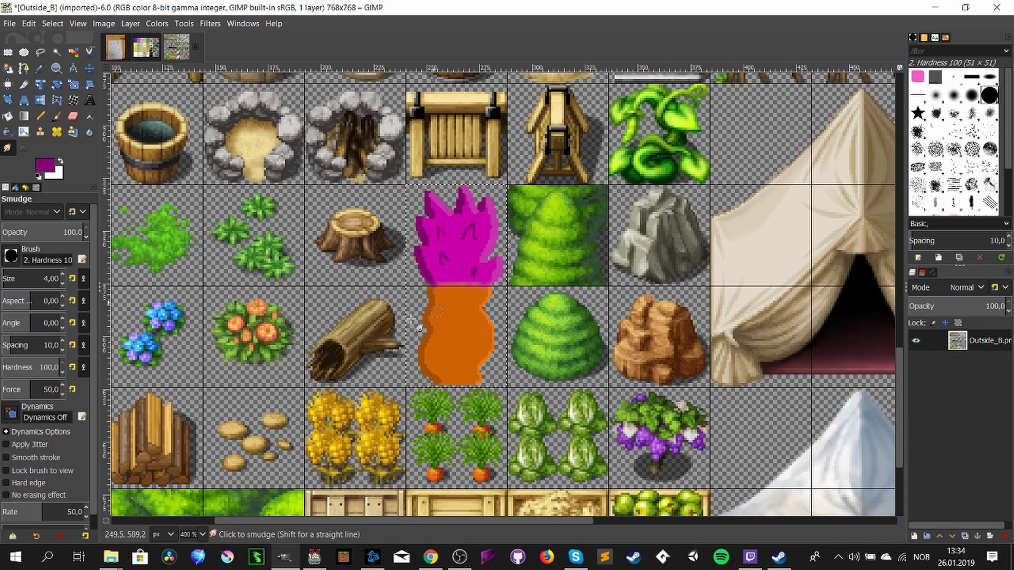
{"action": "left_click", "coordinate": [8, 52]}
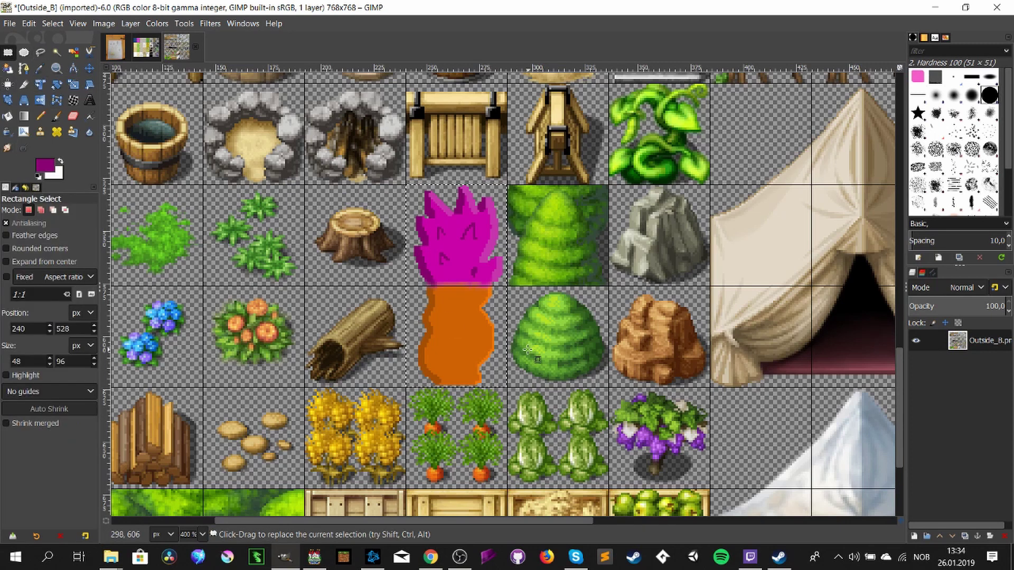
{"action": "right_click", "coordinate": [450, 324]}
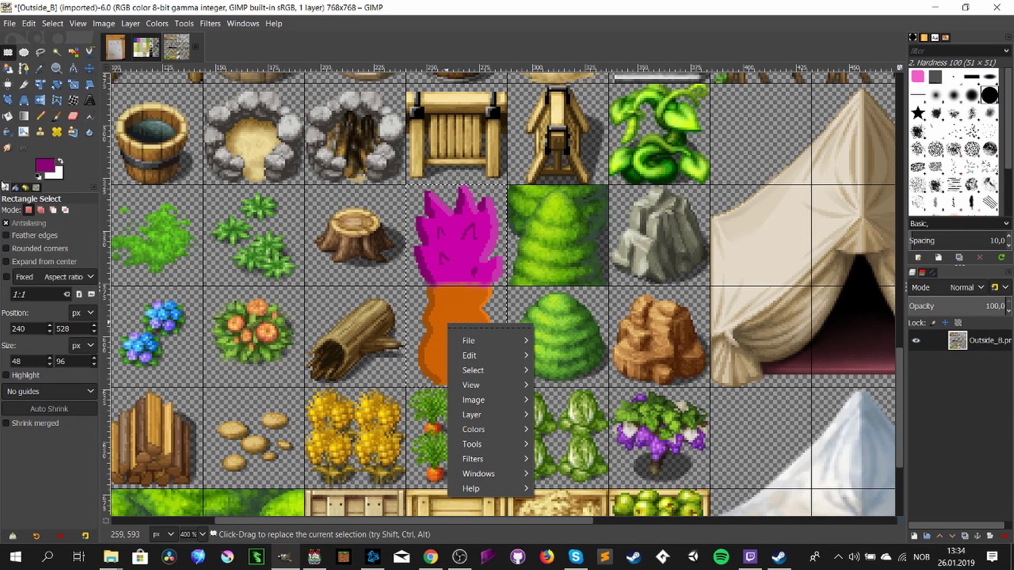
{"action": "left_click", "coordinate": [49, 172]}
- Set the foreground colour to bright pink ff44df and paint three stripes across the orange trunk with the Pencil at size 3
{"action": "left_click", "coordinate": [46, 168]}
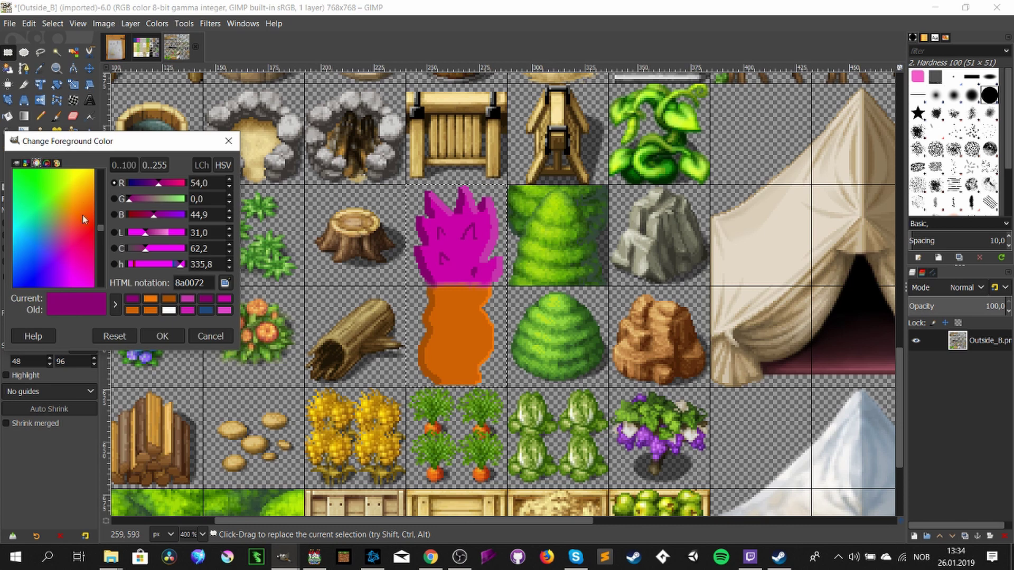
{"action": "left_click", "coordinate": [17, 162]}
{"action": "left_click_drag", "start_coordinate": [83, 213], "coordinate": [67, 164]}
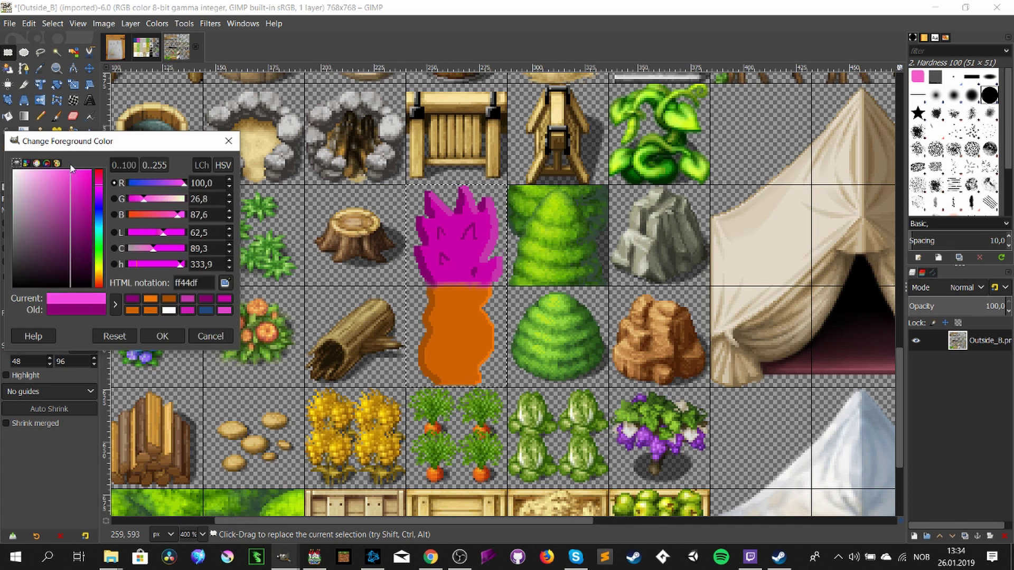
{"action": "left_click", "coordinate": [168, 336]}
{"action": "scroll", "coordinate": [476, 244], "scroll_direction": "up", "scroll_amount": 3}
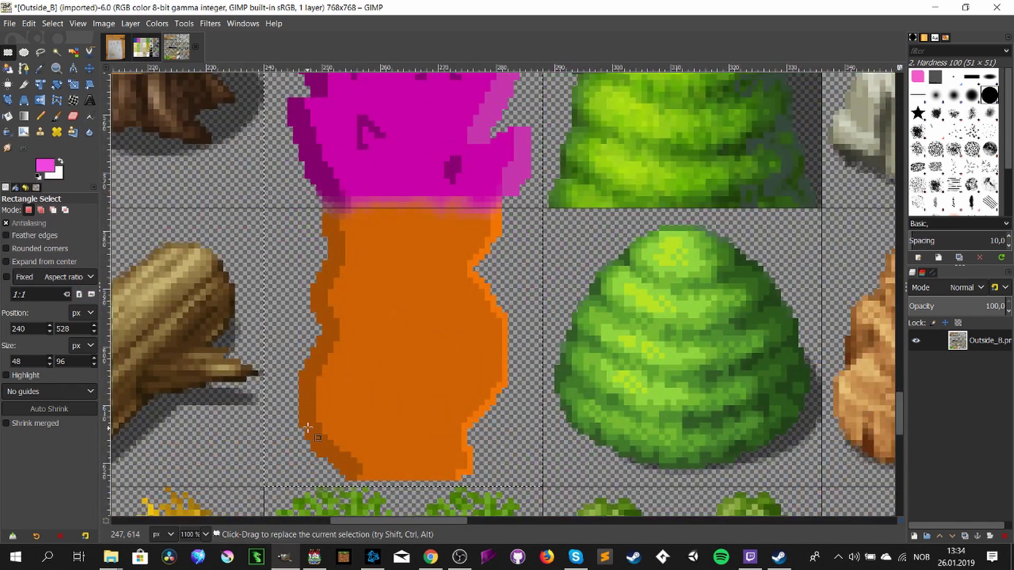
{"action": "key", "text": "n"}
{"action": "scroll", "coordinate": [53, 278], "scroll_direction": "down", "scroll_amount": 1}
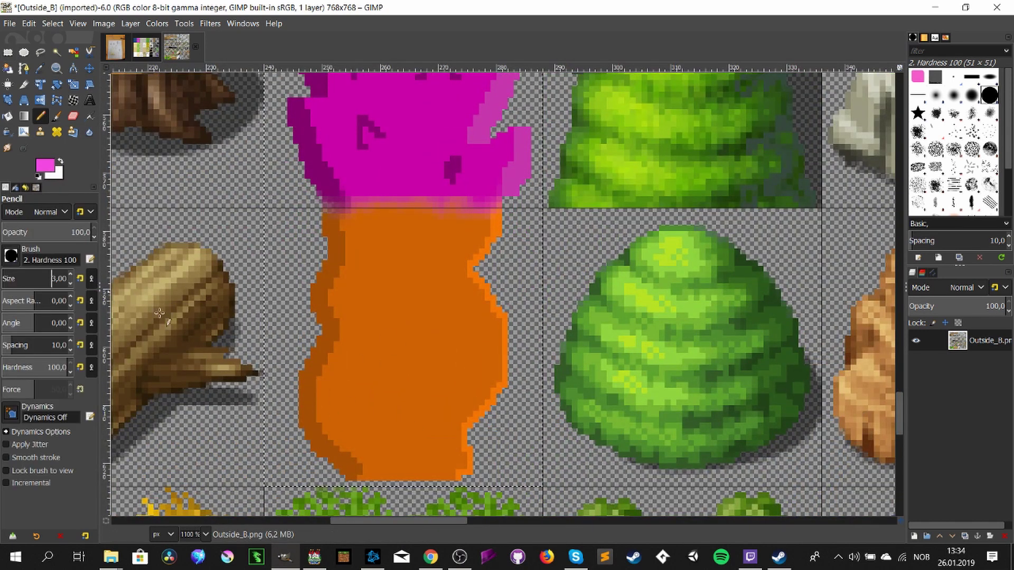
{"action": "mouse_move", "coordinate": [319, 441]}
{"action": "left_mouse_down"}
{"action": "mouse_move", "coordinate": [425, 381]}
{"action": "mouse_move", "coordinate": [494, 371]}
{"action": "left_mouse_up"}
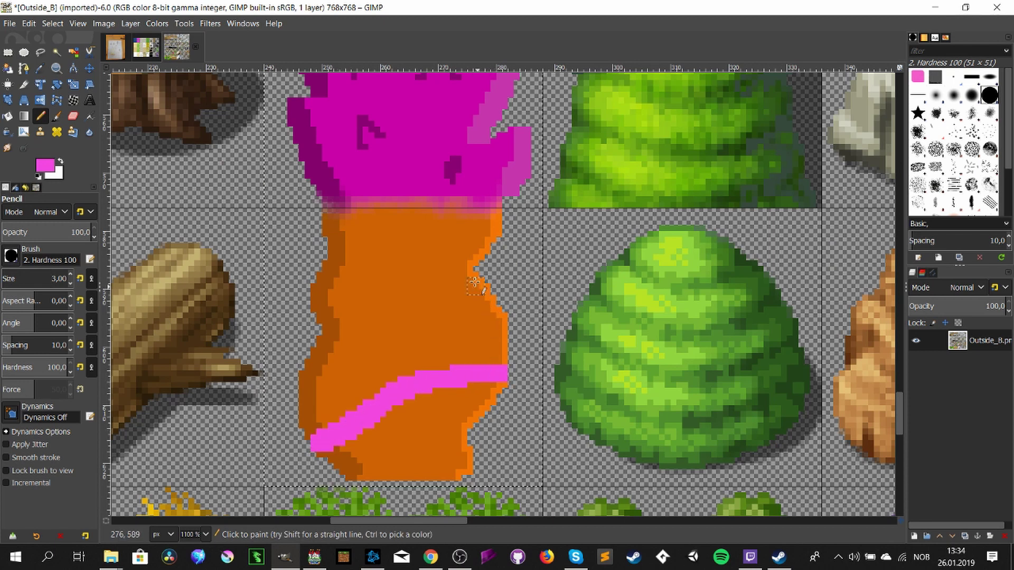
{"action": "mouse_move", "coordinate": [482, 280]}
{"action": "left_mouse_down"}
{"action": "mouse_move", "coordinate": [379, 268]}
{"action": "mouse_move", "coordinate": [325, 273]}
{"action": "left_mouse_up"}
{"action": "left_click_drag", "start_coordinate": [335, 234], "coordinate": [478, 234]}
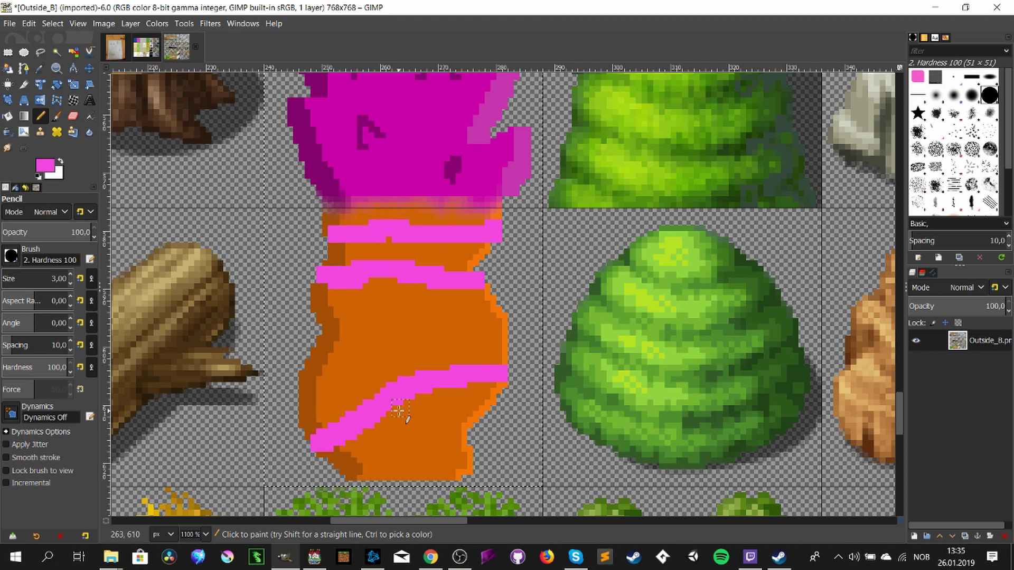
- Apply the Cartoon filter to the selected plant with mask radius 7 and percent black 0.161
{"action": "scroll", "coordinate": [400, 411], "scroll_direction": "down", "scroll_amount": 2}
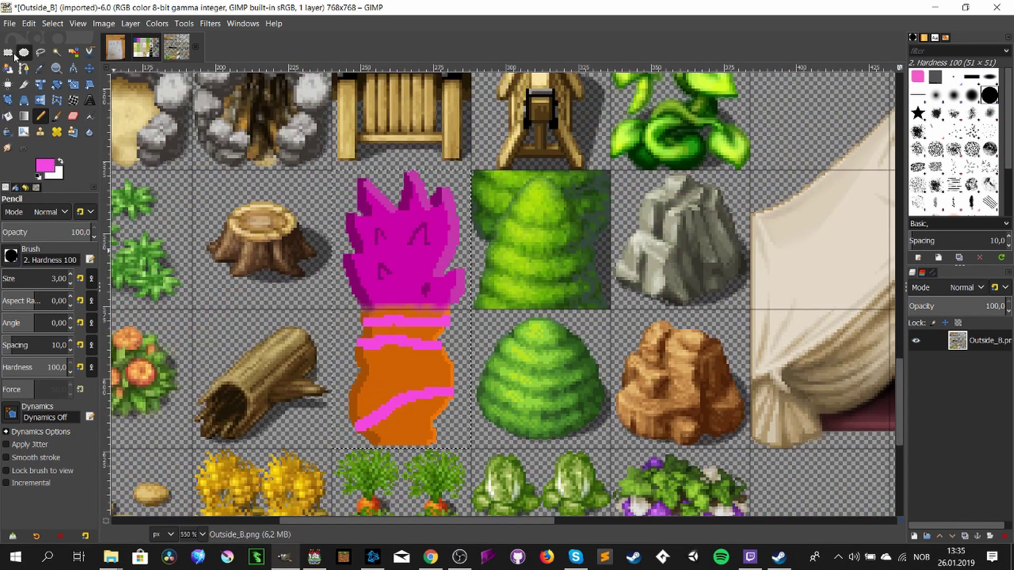
{"action": "left_click", "coordinate": [10, 53]}
{"action": "right_click", "coordinate": [408, 379]}
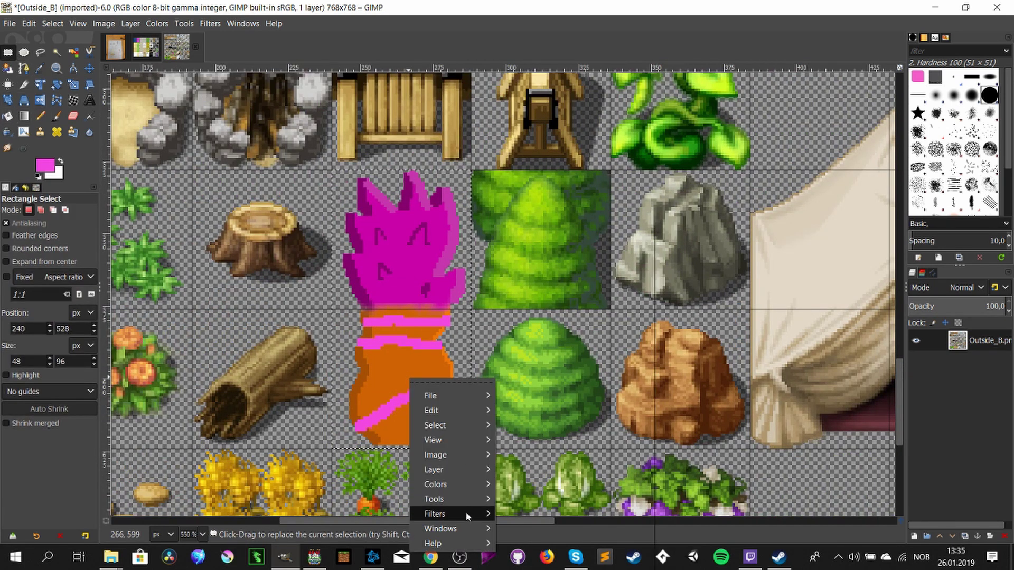
{"action": "mouse_move", "coordinate": [465, 511]}
{"action": "mouse_move", "coordinate": [563, 428]}
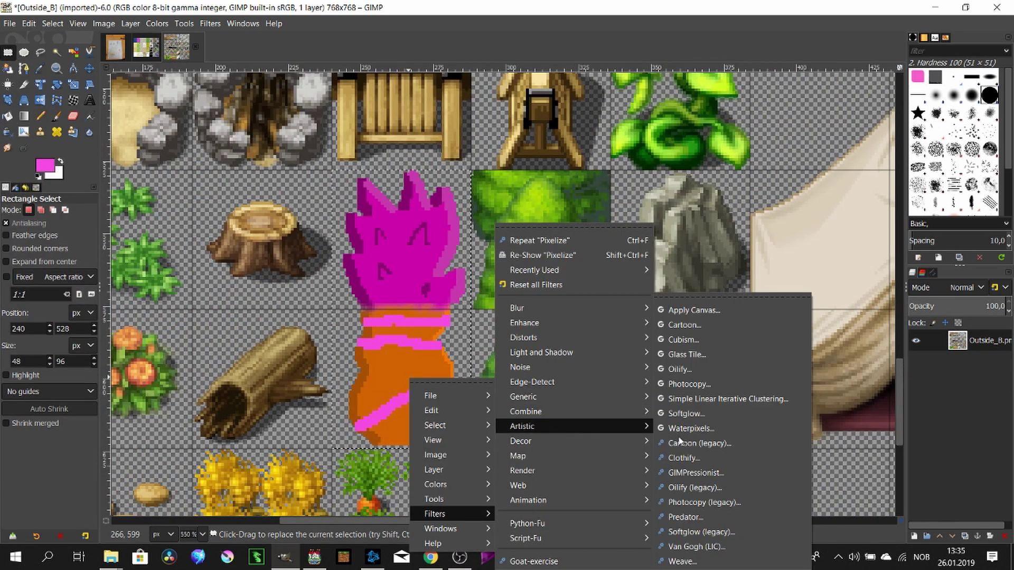
{"action": "left_click", "coordinate": [692, 325]}
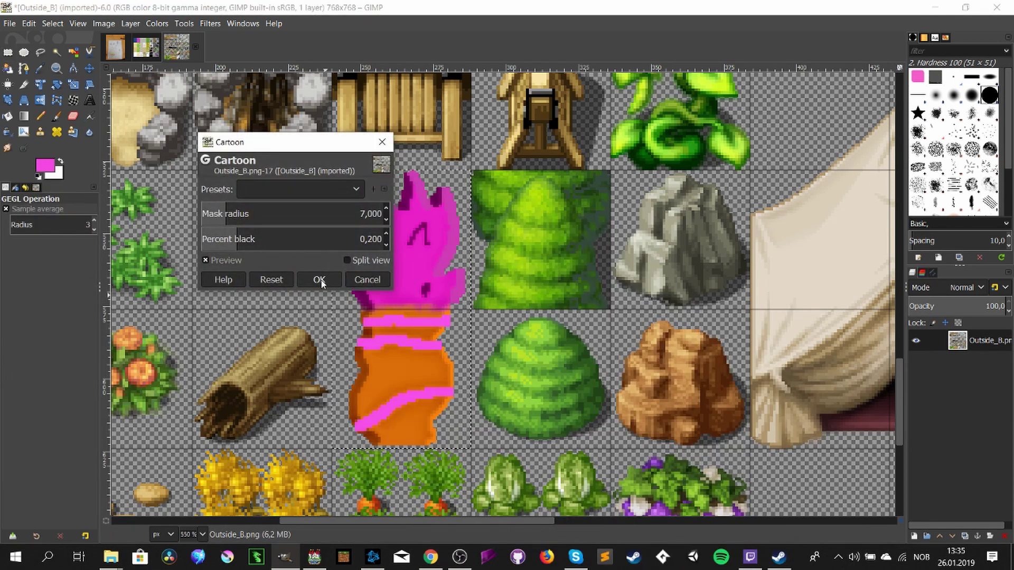
{"action": "left_click_drag", "start_coordinate": [249, 239], "coordinate": [229, 247]}
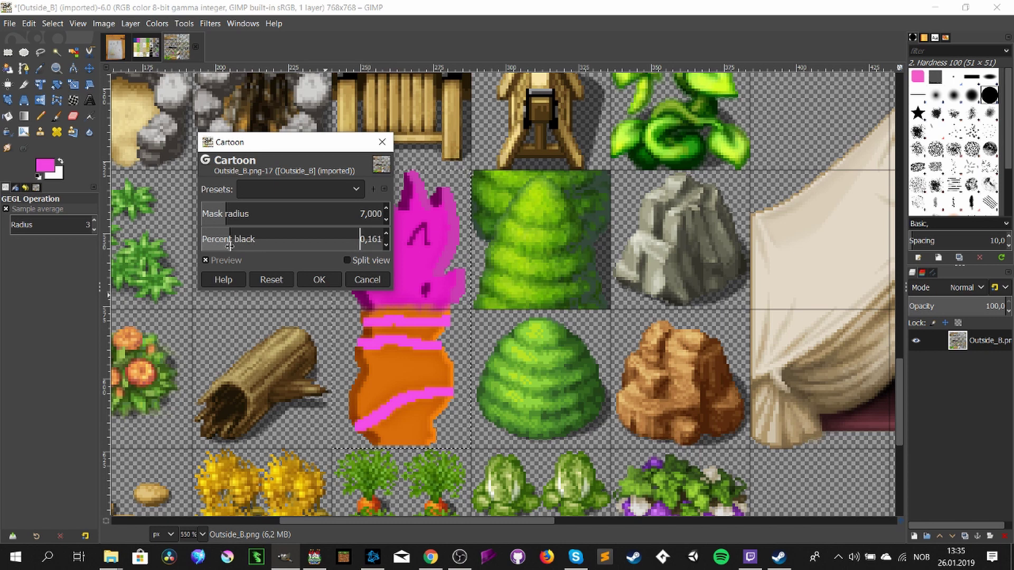
{"action": "left_click", "coordinate": [319, 279]}
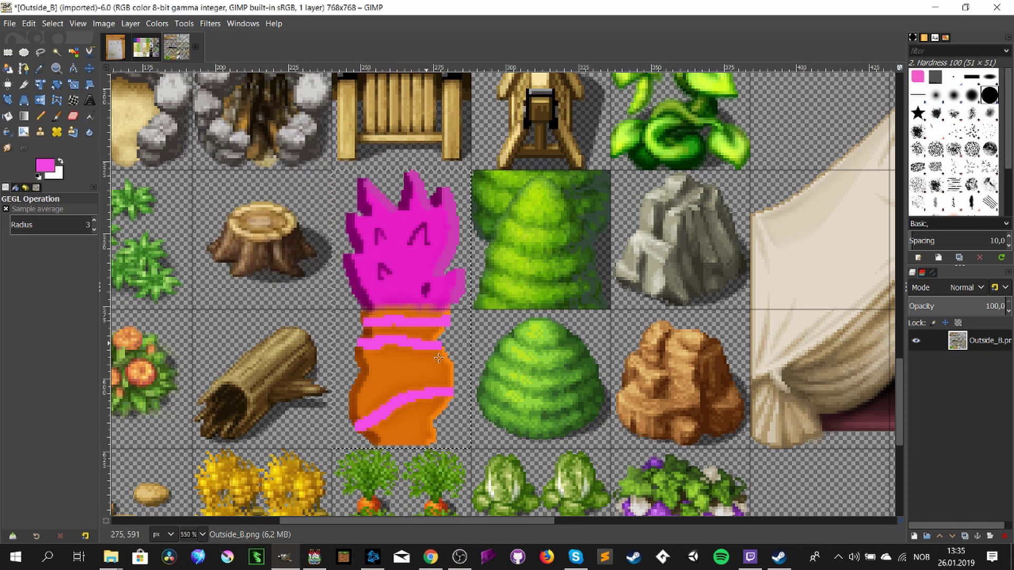
- Apply the Pixelize filter to the selected plant with block width and height set to 1
{"action": "right_click", "coordinate": [401, 364]}
{"action": "mouse_move", "coordinate": [458, 497]}
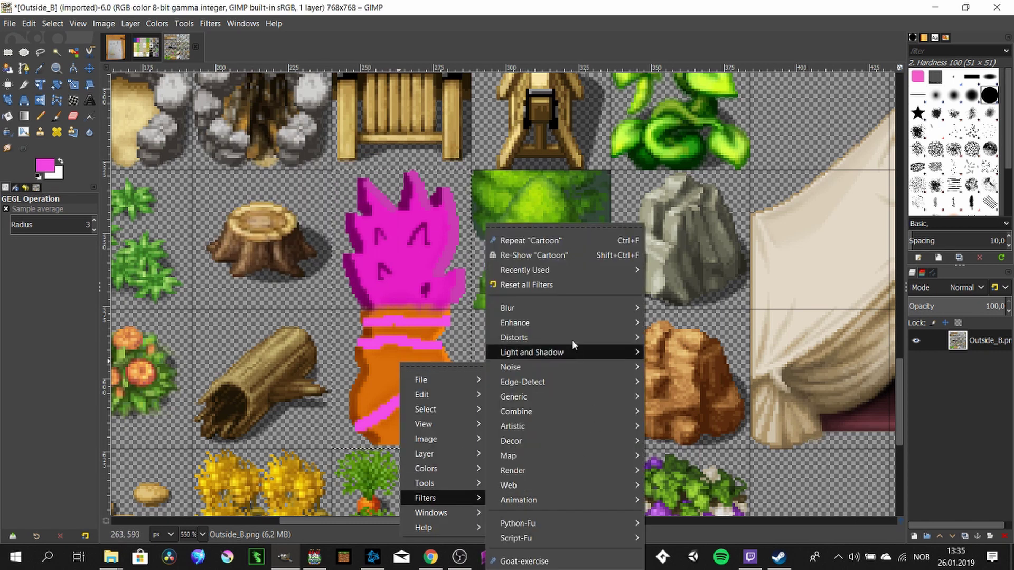
{"action": "mouse_move", "coordinate": [625, 306]}
{"action": "left_click", "coordinate": [695, 344]}
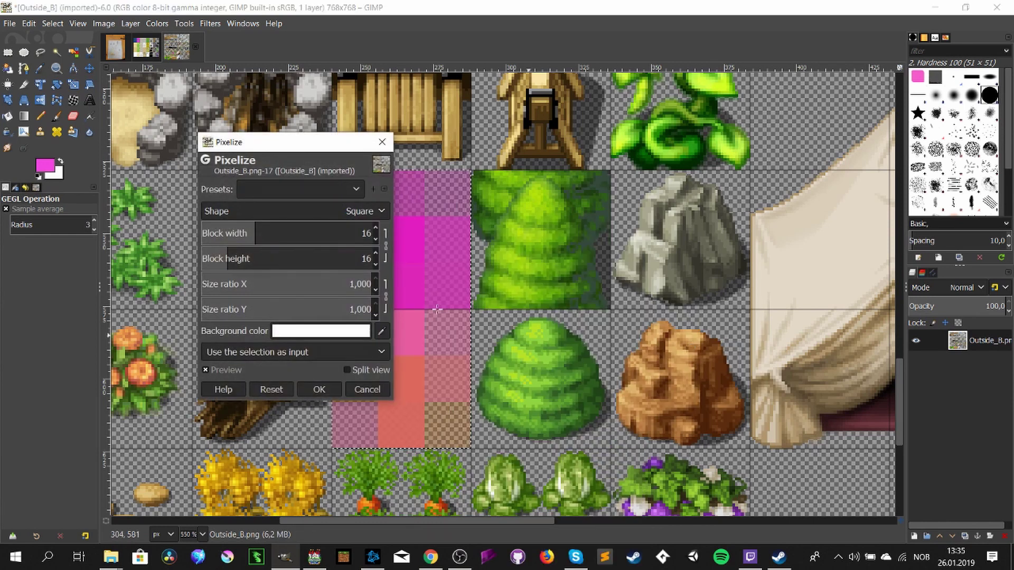
{"action": "left_click", "coordinate": [376, 238]}
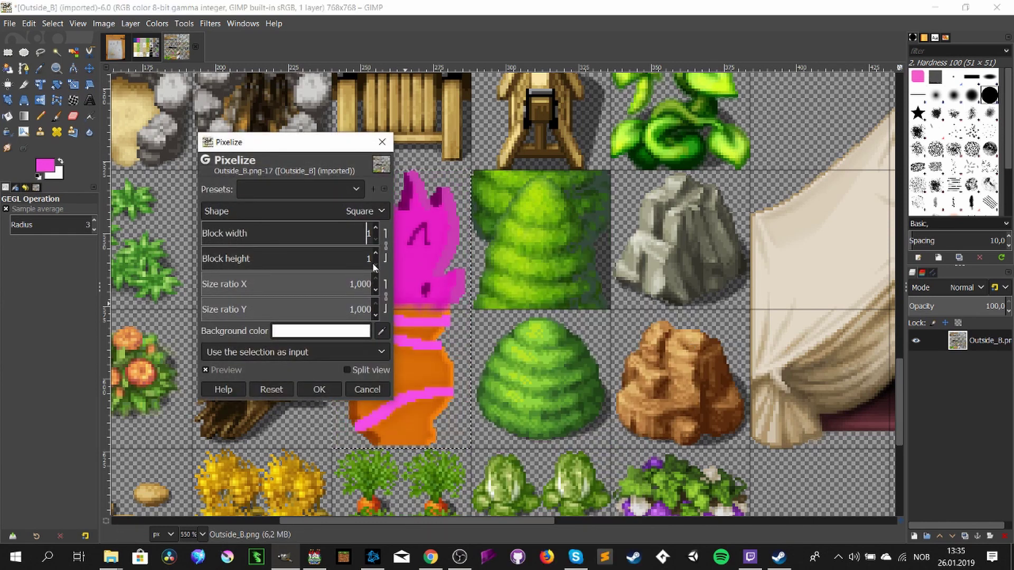
{"action": "left_click", "coordinate": [328, 389]}
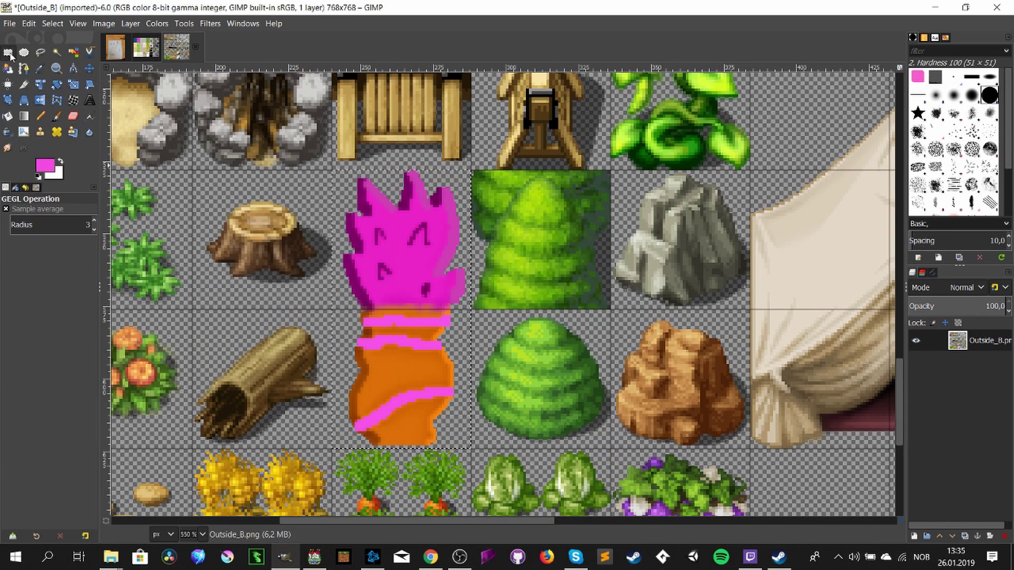
- Set up the Pencil with a black foreground colour and 41 opacity for shading the orange trunk's base
{"action": "left_click", "coordinate": [40, 116]}
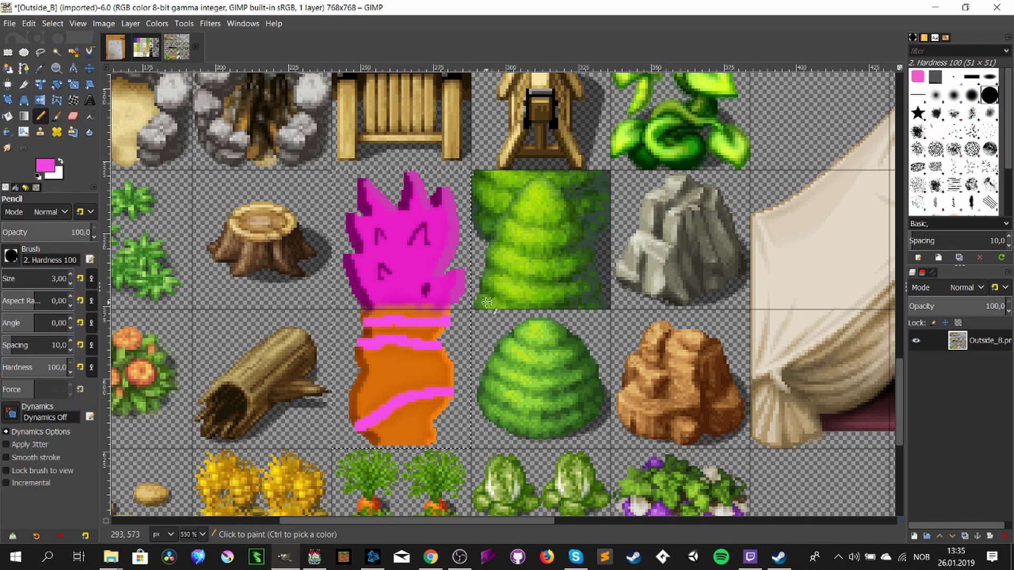
{"action": "scroll", "coordinate": [486, 303], "scroll_direction": "up", "scroll_amount": 3}
{"action": "scroll", "coordinate": [487, 302], "scroll_direction": "down", "scroll_amount": 5}
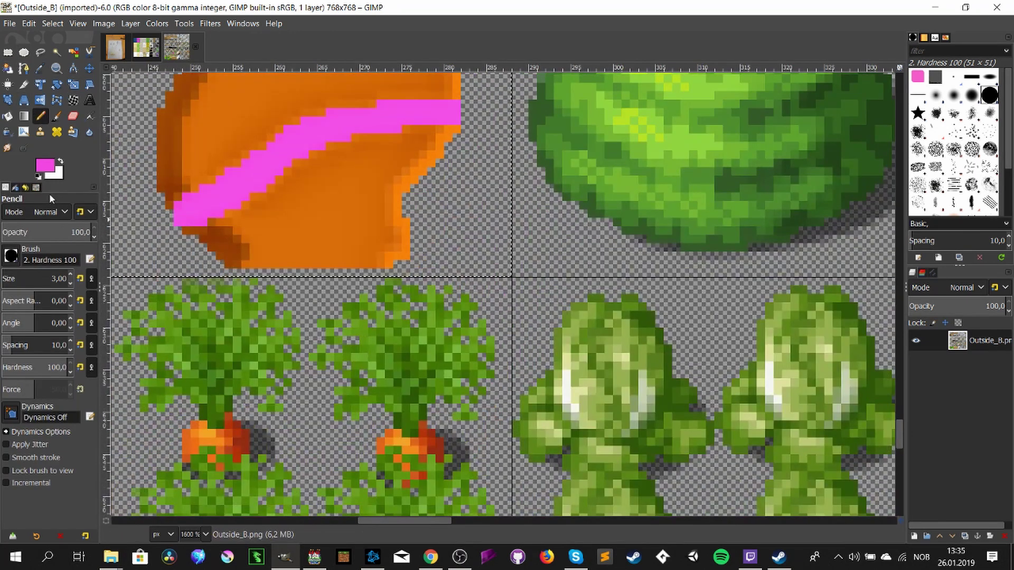
{"action": "left_click", "coordinate": [45, 167]}
{"action": "left_click", "coordinate": [130, 304]}
{"action": "left_click", "coordinate": [163, 333]}
{"action": "left_click", "coordinate": [94, 238]}
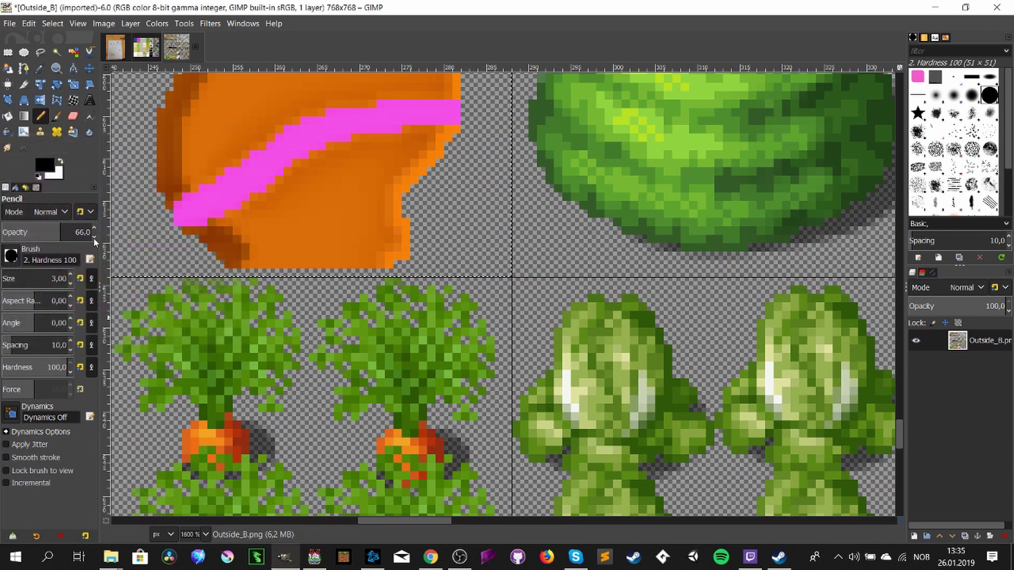
{"action": "left_click", "coordinate": [94, 237]}
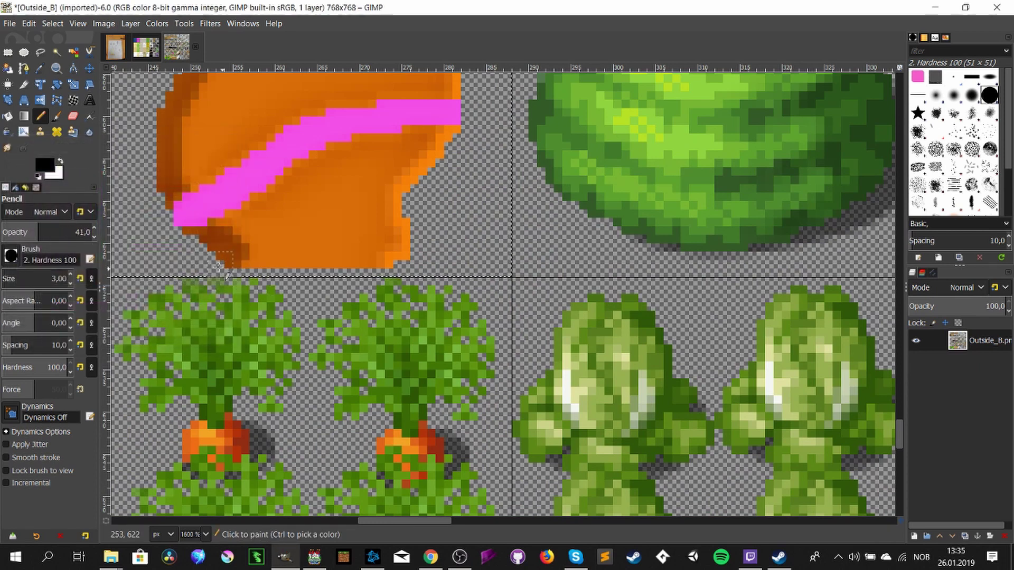
- Paint a translucent black shadow beneath and beside the orange trunk's base with the Pencil at size 1
{"action": "left_click", "coordinate": [70, 281]}
{"action": "left_click", "coordinate": [70, 282]}
{"action": "left_click_drag", "start_coordinate": [211, 265], "coordinate": [387, 273]}
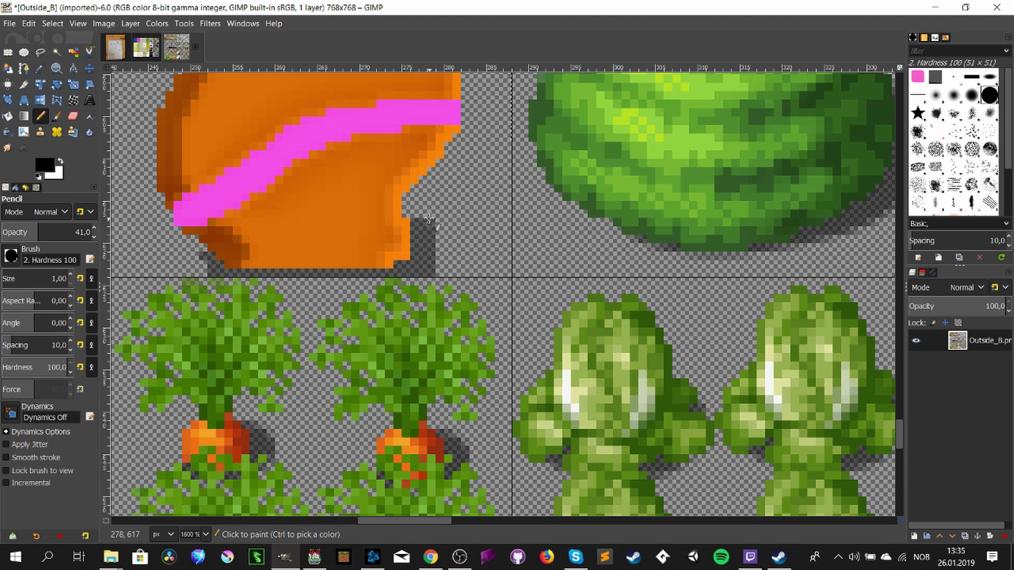
{"action": "mouse_move", "coordinate": [429, 218]}
{"action": "left_mouse_down"}
{"action": "mouse_move", "coordinate": [423, 180]}
{"action": "mouse_move", "coordinate": [409, 211]}
{"action": "left_mouse_up"}
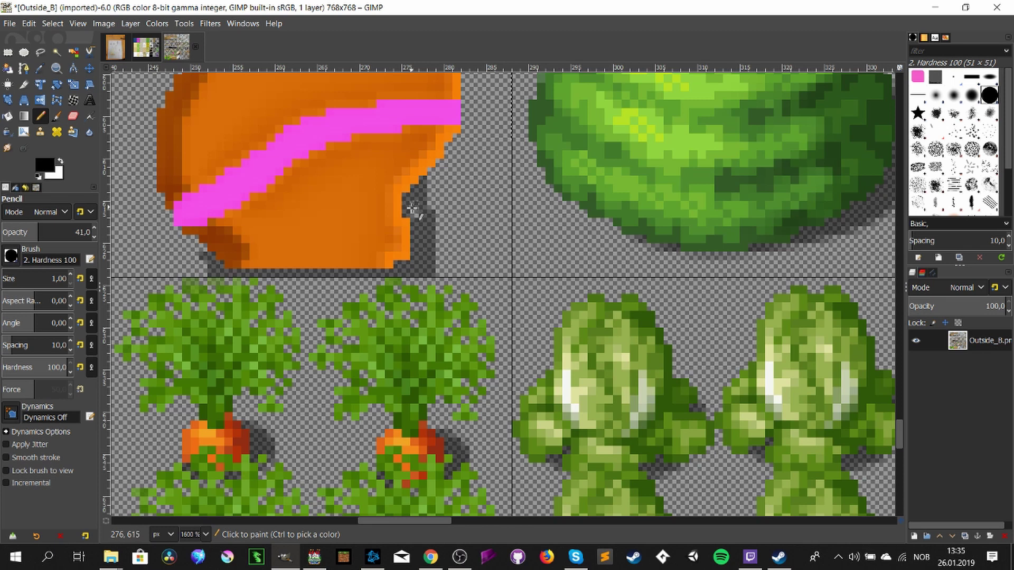
{"action": "left_click", "coordinate": [431, 203]}
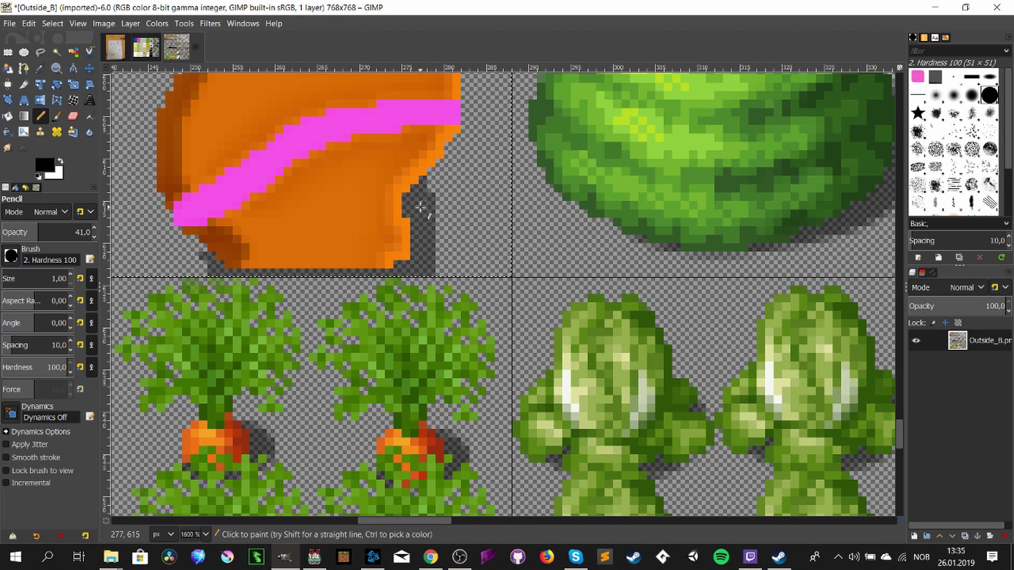
{"action": "scroll", "coordinate": [421, 208], "scroll_direction": "down", "scroll_amount": 4}
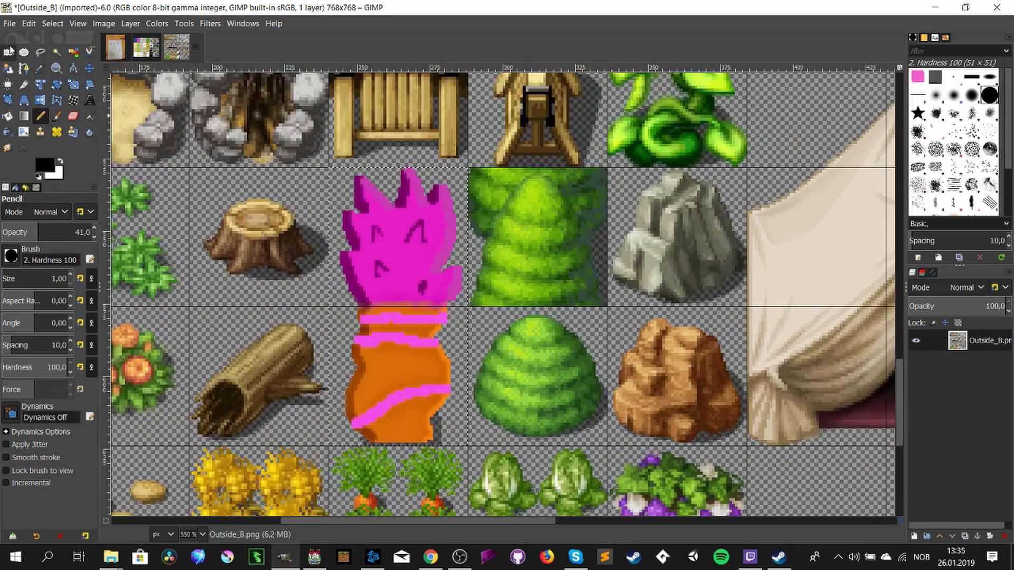
- Clear the selection and export the image as Outside_B.png to the tilesets folder, replacing the existing file
{"action": "left_click", "coordinate": [9, 52]}
{"action": "left_click", "coordinate": [9, 23]}
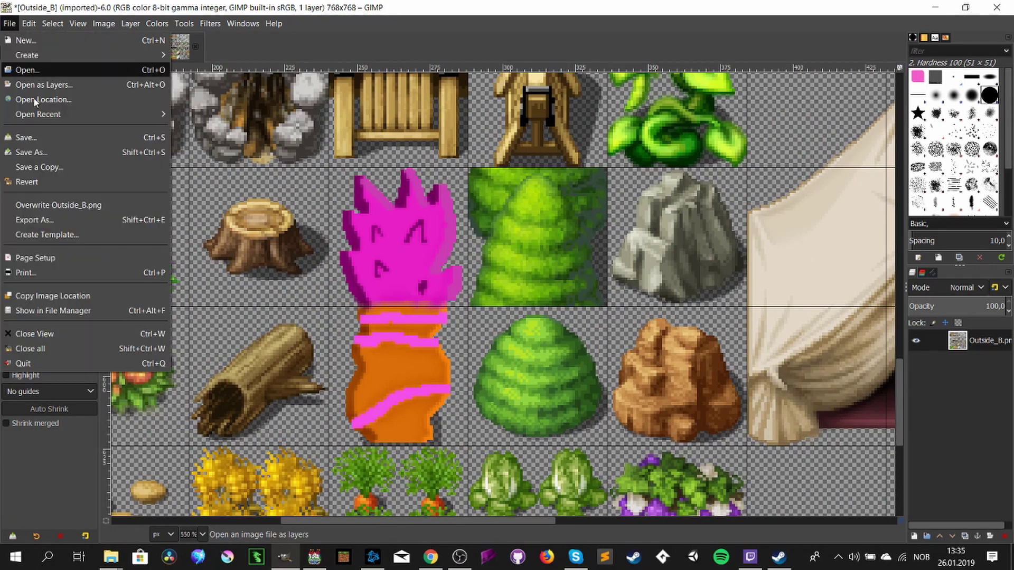
{"action": "left_click", "coordinate": [32, 217]}
{"action": "left_click", "coordinate": [390, 414]}
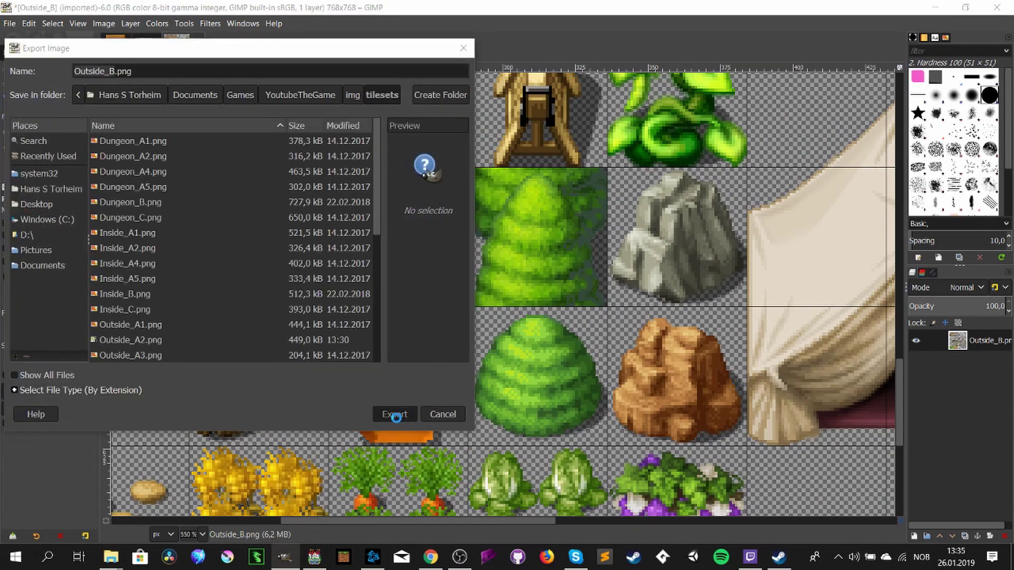
{"action": "left_click", "coordinate": [276, 296]}
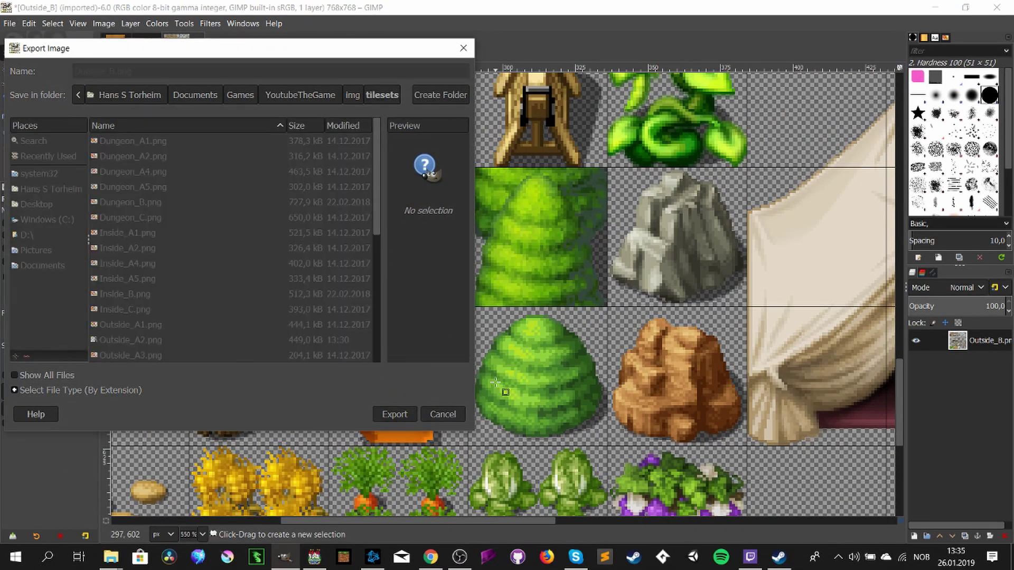
{"action": "left_click", "coordinate": [525, 407]}
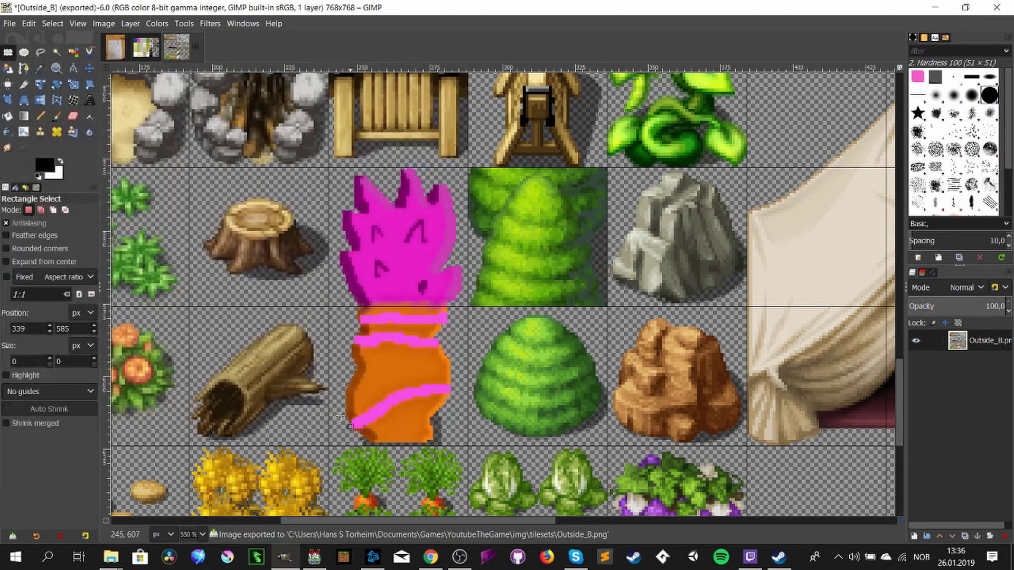
- Switch to RPG Maker MV, then close and reopen the YoutubeTheGame project to reload its tilesets
{"action": "key", "text": "alt+Tab"}
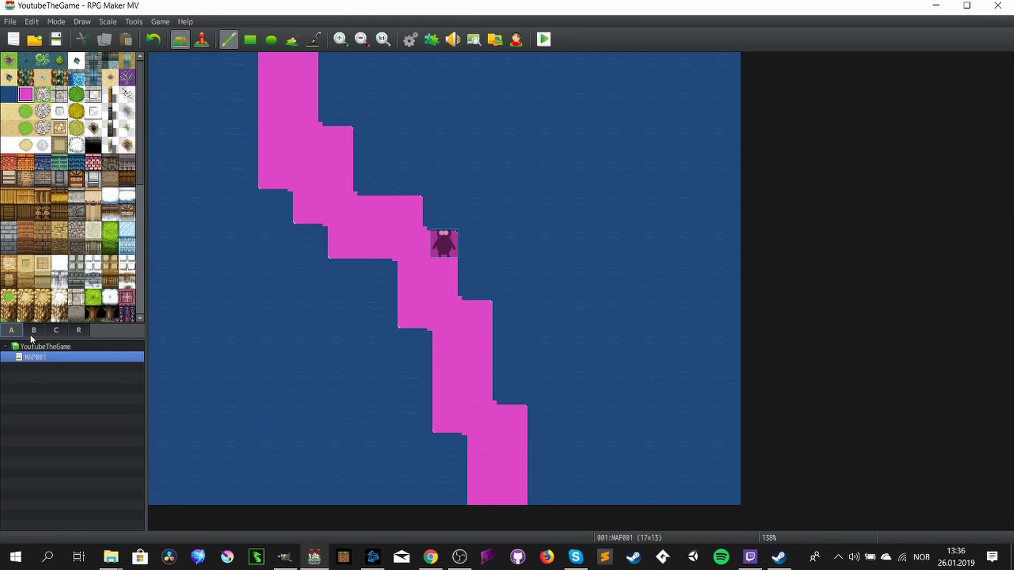
{"action": "left_click", "coordinate": [24, 332]}
{"action": "scroll", "coordinate": [107, 217], "scroll_direction": "down", "scroll_amount": 1}
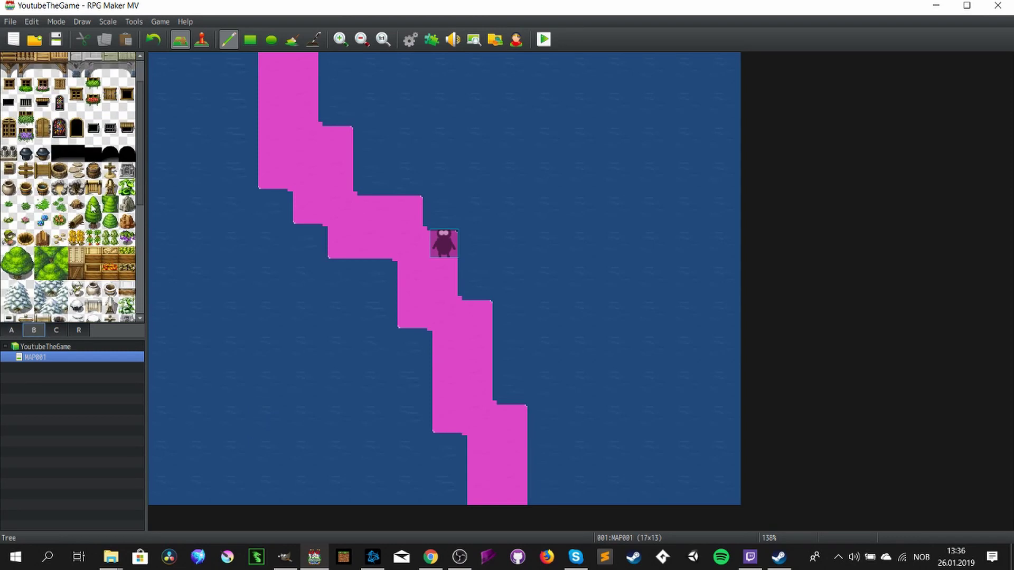
{"action": "left_click", "coordinate": [8, 22]}
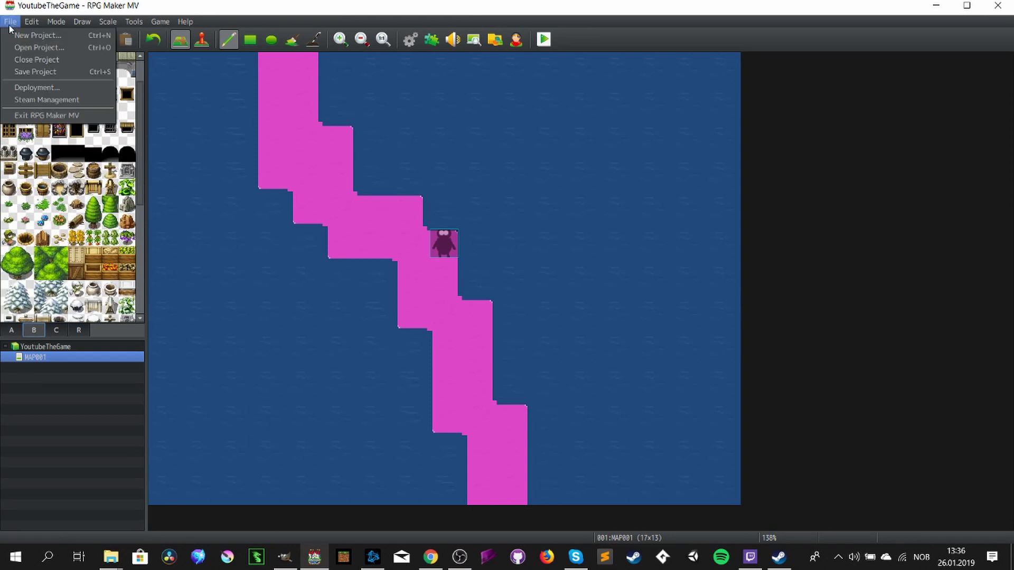
{"action": "left_click", "coordinate": [29, 59]}
{"action": "left_click", "coordinate": [10, 21]}
{"action": "left_click", "coordinate": [20, 48]}
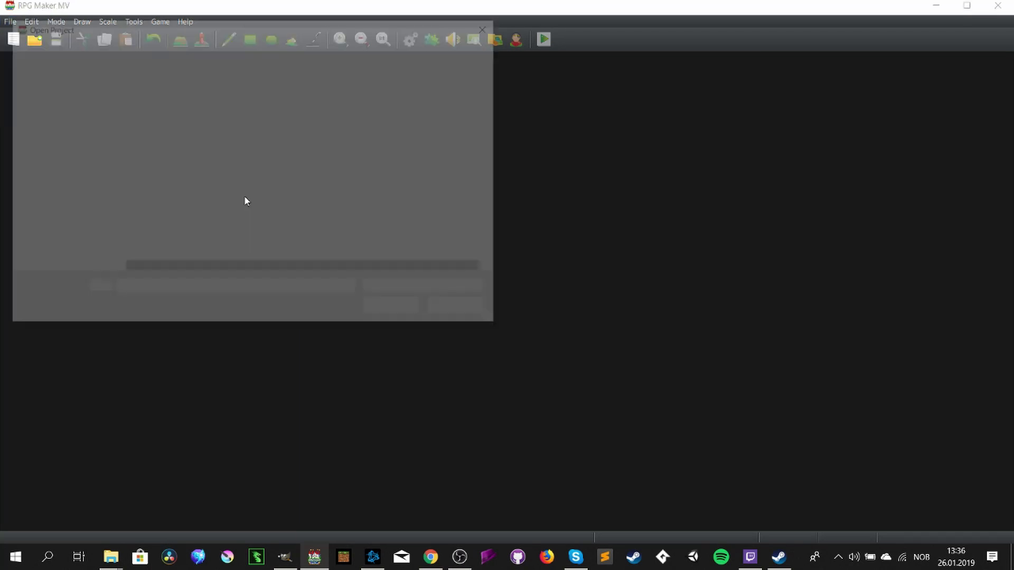
{"action": "double_click", "coordinate": [170, 208]}
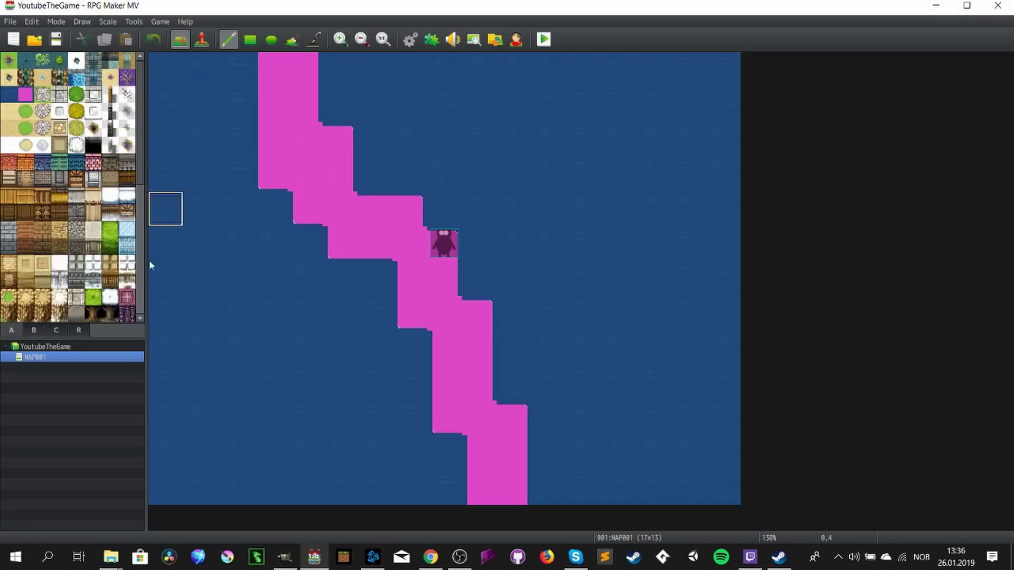
- Place three two-tile magenta-and-orange plants from tileset B on the map, on either side of the pink path and at its lower bend
{"action": "left_click", "coordinate": [34, 330]}
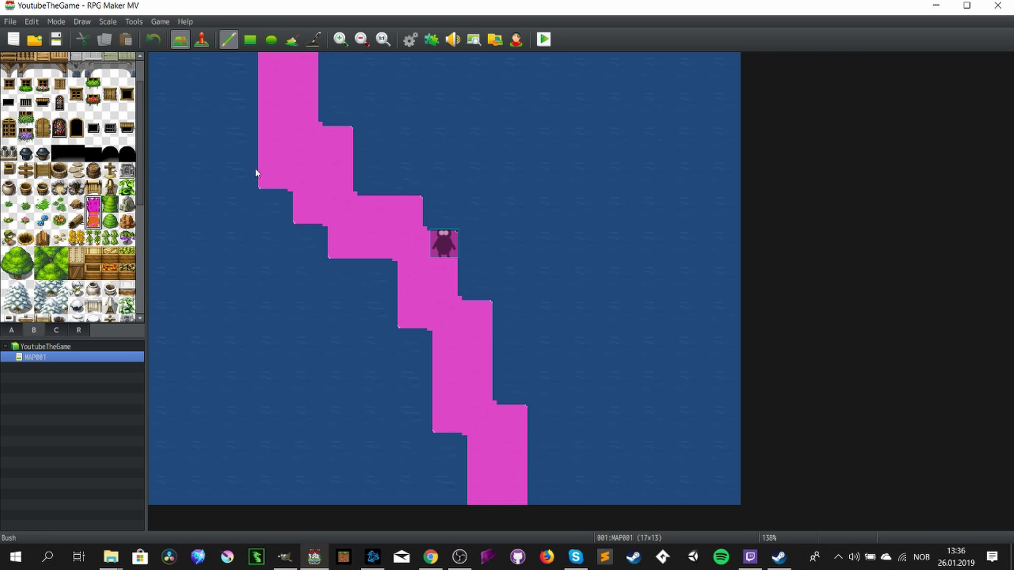
{"action": "left_click", "coordinate": [282, 236]}
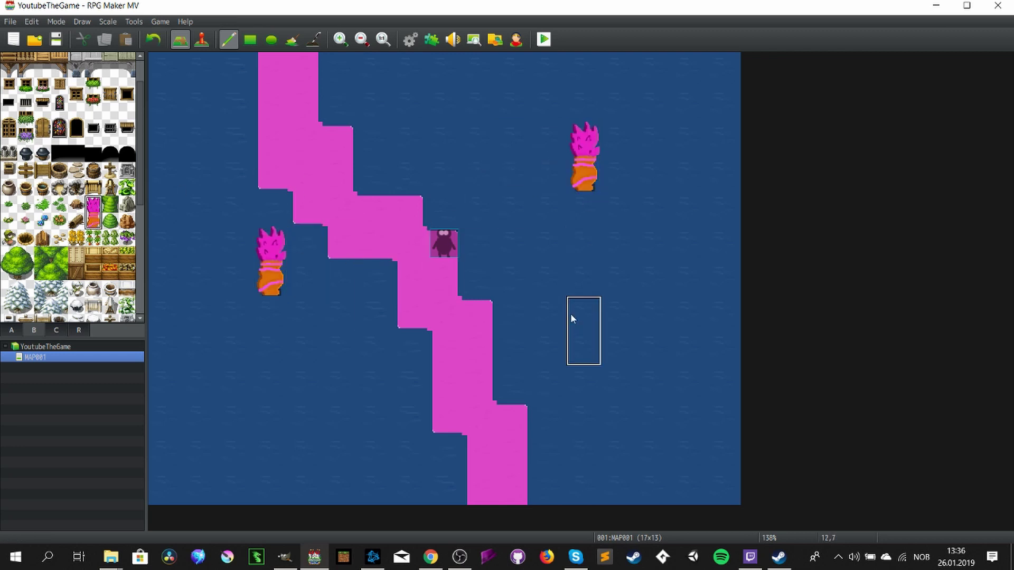
{"action": "left_click", "coordinate": [435, 411]}
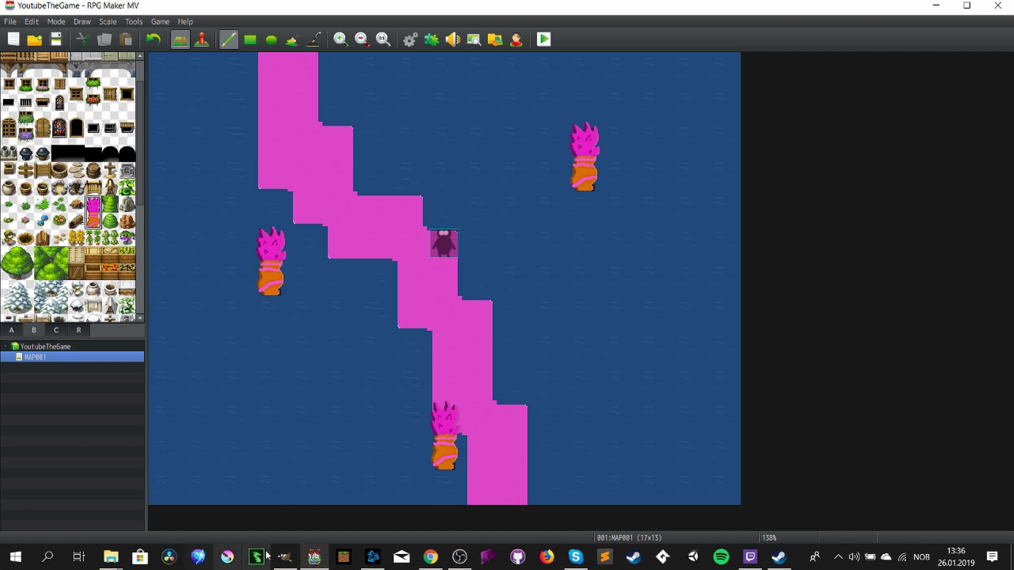
- Switch back to GIMP and erase the tree stump from its 48 by 48 pixel tile at position 192, 528
{"action": "left_click", "coordinate": [285, 557]}
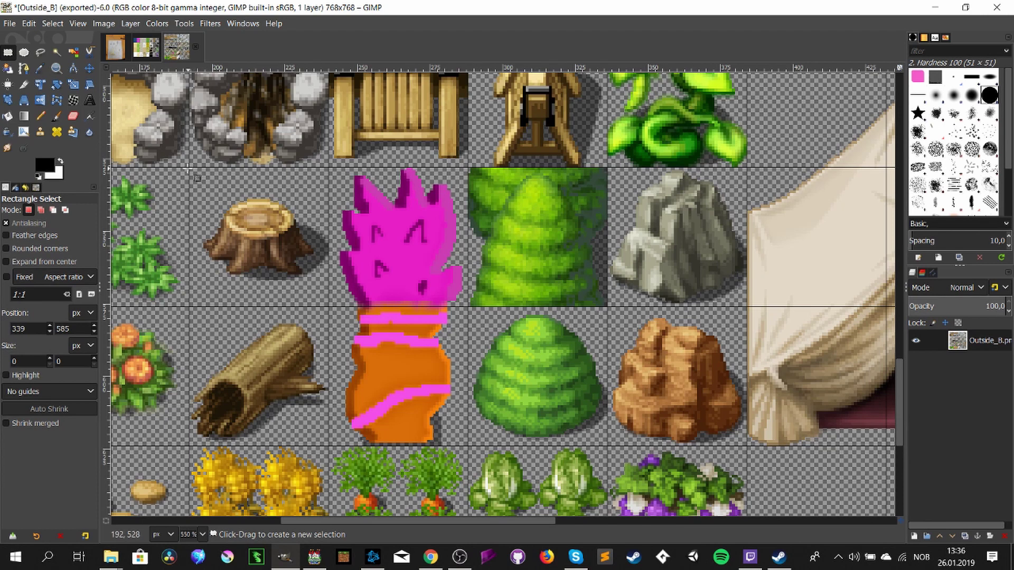
{"action": "left_click_drag", "start_coordinate": [189, 167], "coordinate": [329, 306]}
{"action": "key", "text": "Delete"}
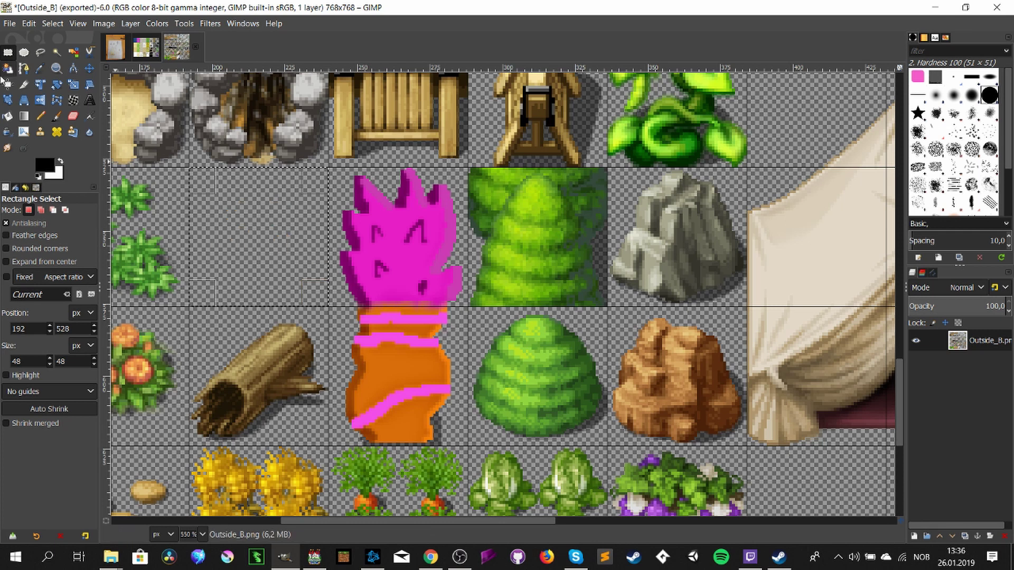
- Draw a wide ellipse in the emptied stump tile and fill it with the dark purple picked from the plant's shaded edge
{"action": "left_click", "coordinate": [24, 51]}
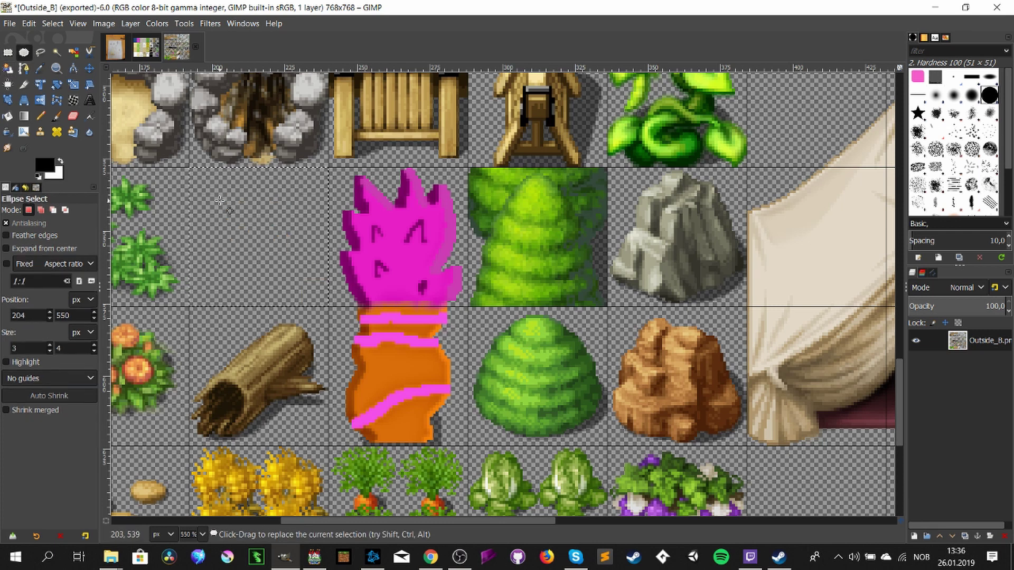
{"action": "left_click", "coordinate": [274, 211]}
{"action": "left_click_drag", "start_coordinate": [200, 200], "coordinate": [311, 277]}
{"action": "key", "text": "o"}
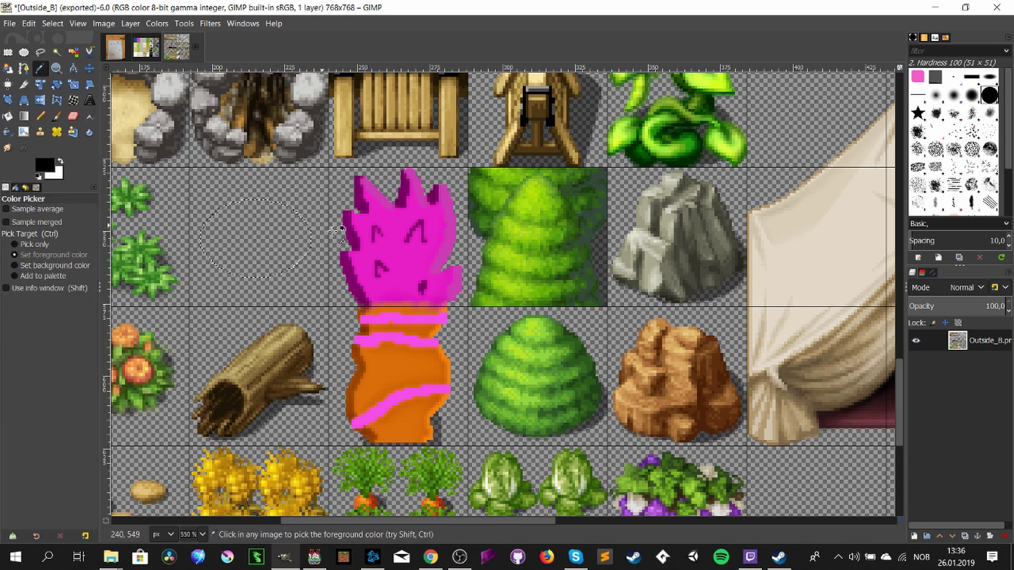
{"action": "left_click", "coordinate": [352, 274]}
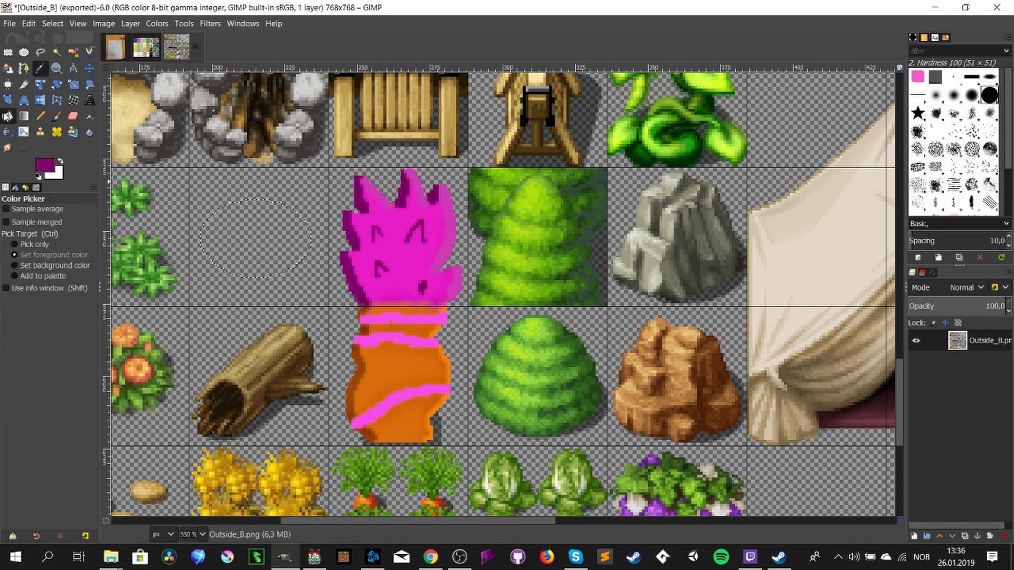
{"action": "left_click", "coordinate": [7, 117]}
{"action": "left_click", "coordinate": [265, 233]}
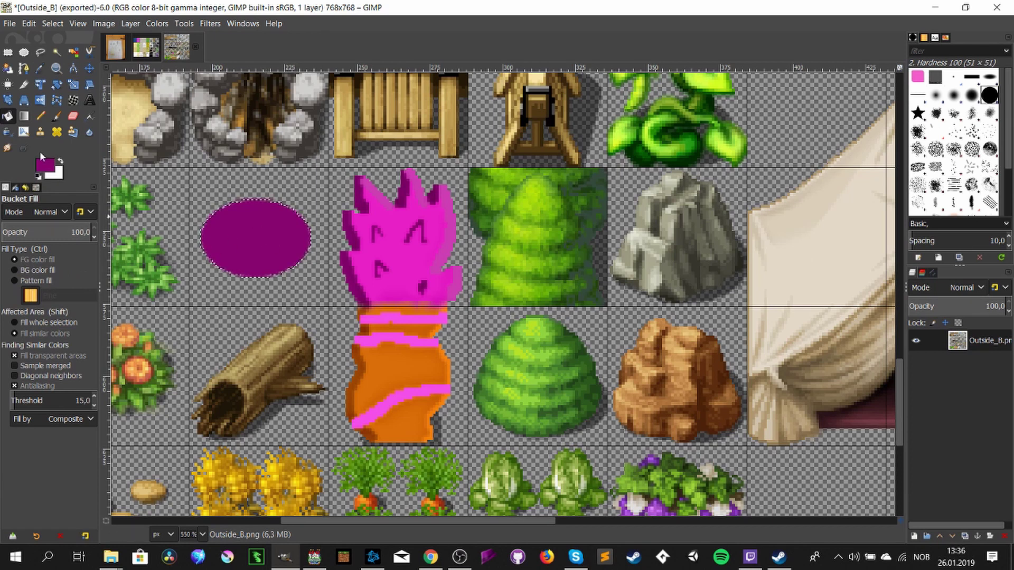
- Add a 9 by 7 pixel elliptical highlight near the purple oval's upper edge, filled with a lighter purple
{"action": "left_click", "coordinate": [24, 52]}
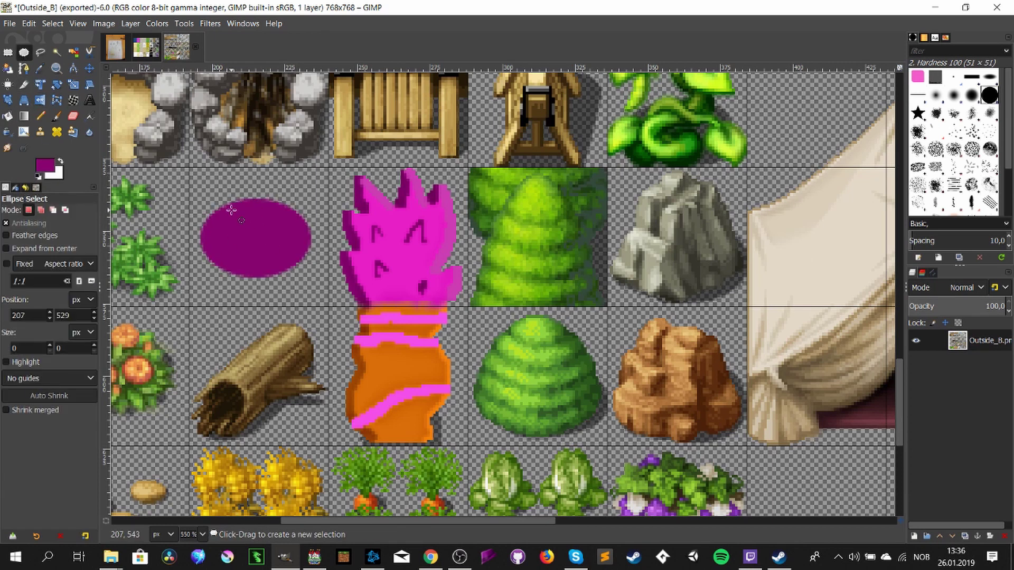
{"action": "left_click_drag", "start_coordinate": [232, 210], "coordinate": [251, 233]}
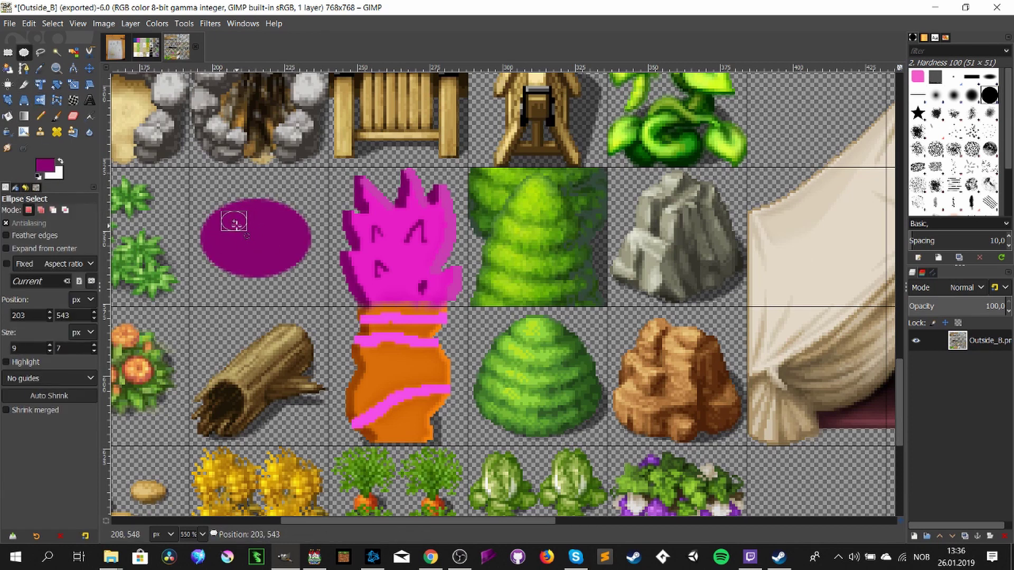
{"action": "left_click", "coordinate": [46, 168]}
{"action": "left_click_drag", "start_coordinate": [75, 218], "coordinate": [70, 211]}
{"action": "left_click", "coordinate": [174, 337]}
{"action": "left_click", "coordinate": [8, 116]}
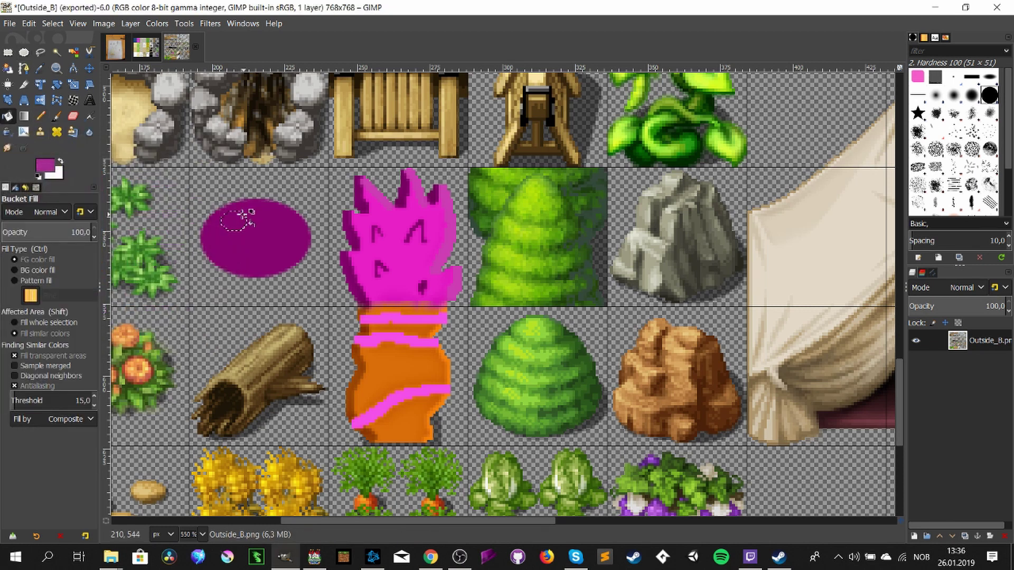
- Add a second highlight ellipse of 5 by 4 pixels below the first in the same lighter purple, and clear the selection
{"action": "left_click", "coordinate": [24, 52]}
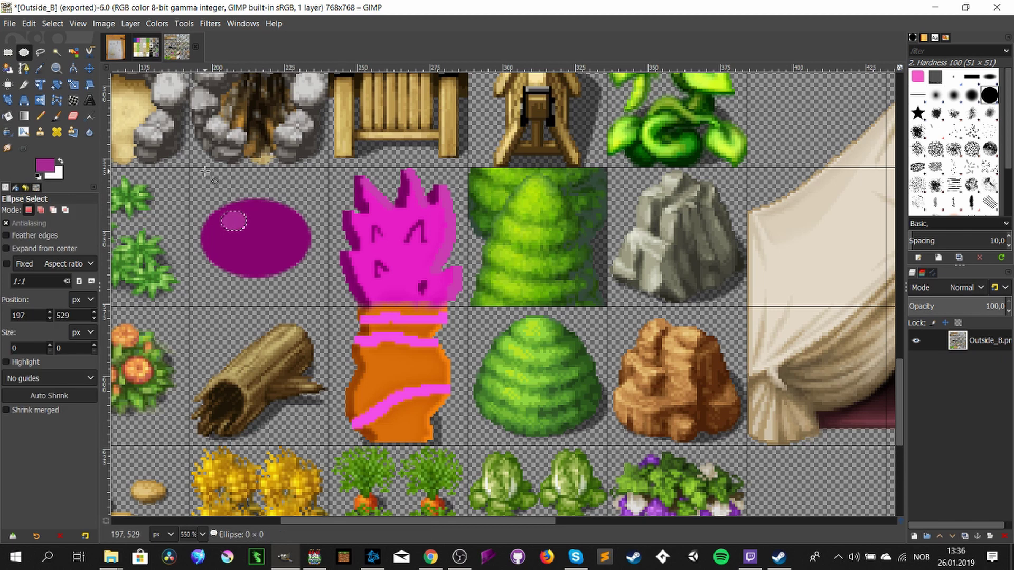
{"action": "mouse_move", "coordinate": [214, 234]}
{"action": "left_mouse_down"}
{"action": "mouse_move", "coordinate": [227, 253]}
{"action": "mouse_move", "coordinate": [217, 238]}
{"action": "left_mouse_up"}
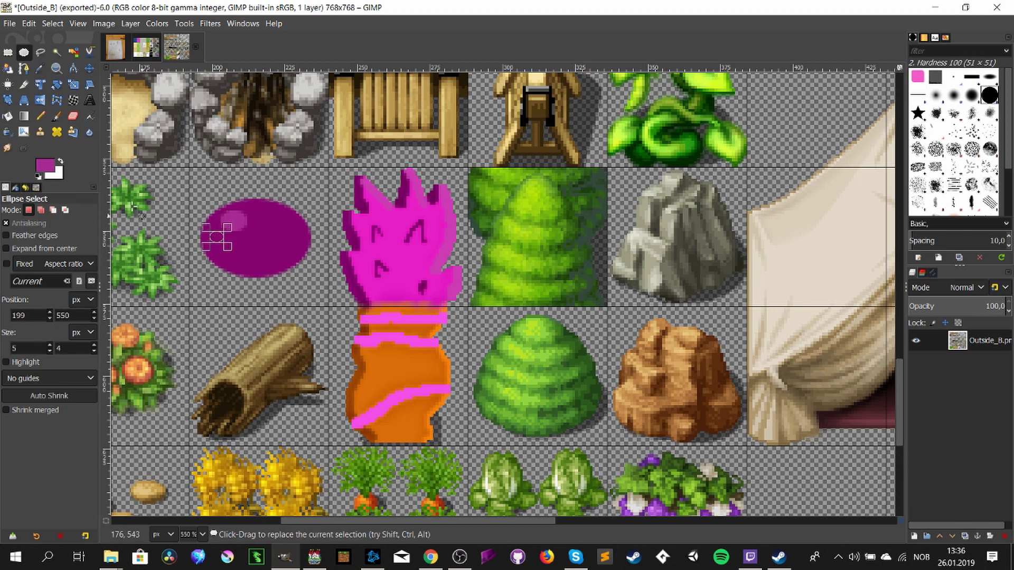
{"action": "left_click", "coordinate": [10, 117]}
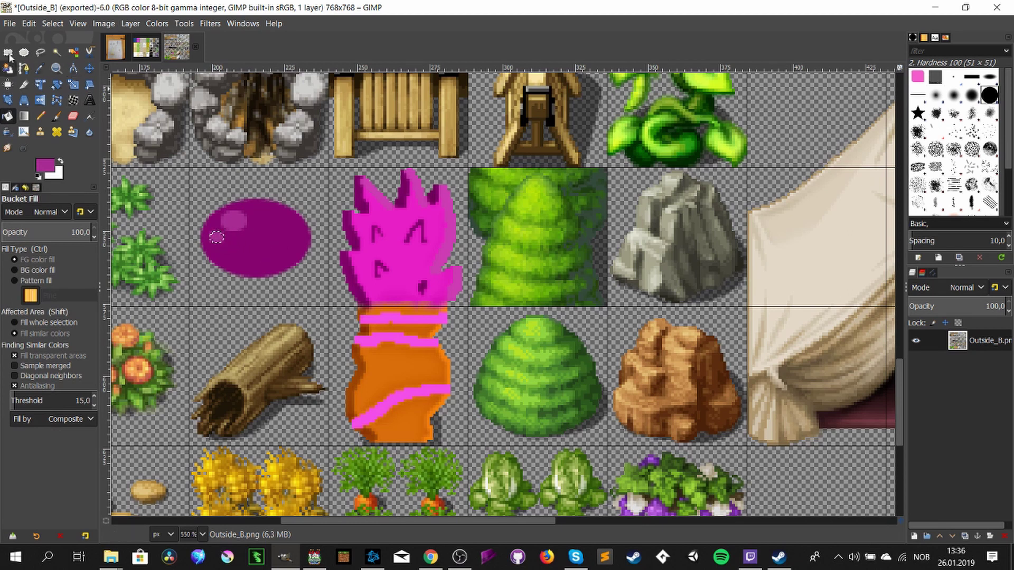
{"action": "left_click", "coordinate": [8, 53]}
{"action": "left_click", "coordinate": [293, 227]}
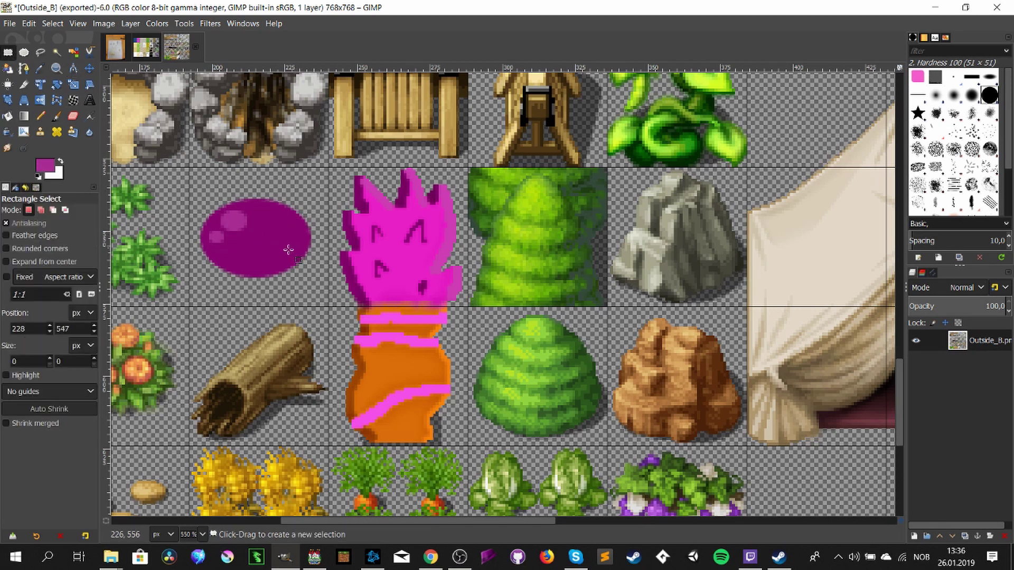
- Pencil small shading marks on the purple oval's lower right side, using dark purples picked from the plant and a darkened foreground colour
{"action": "key", "text": "o"}
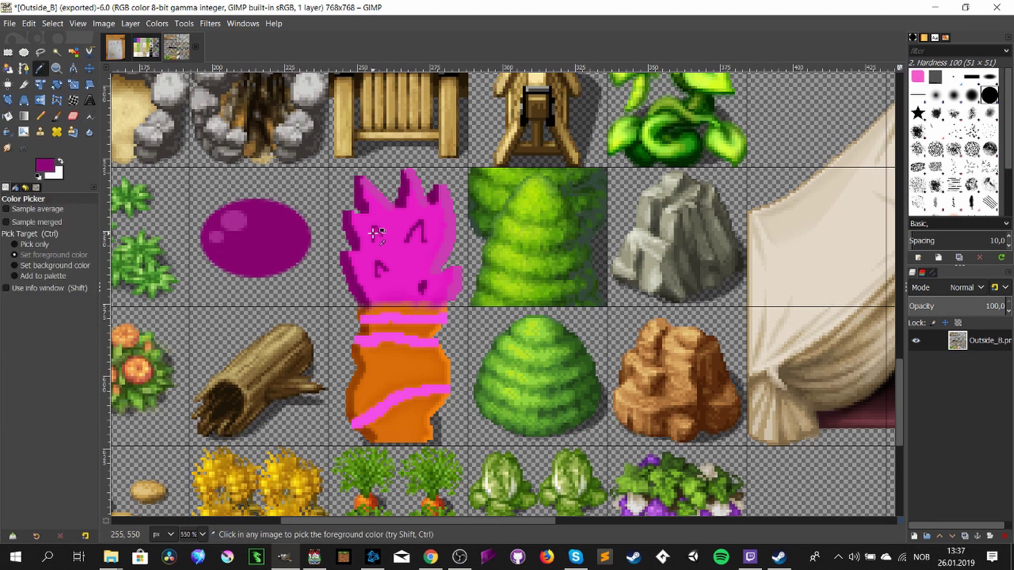
{"action": "key", "text": "n"}
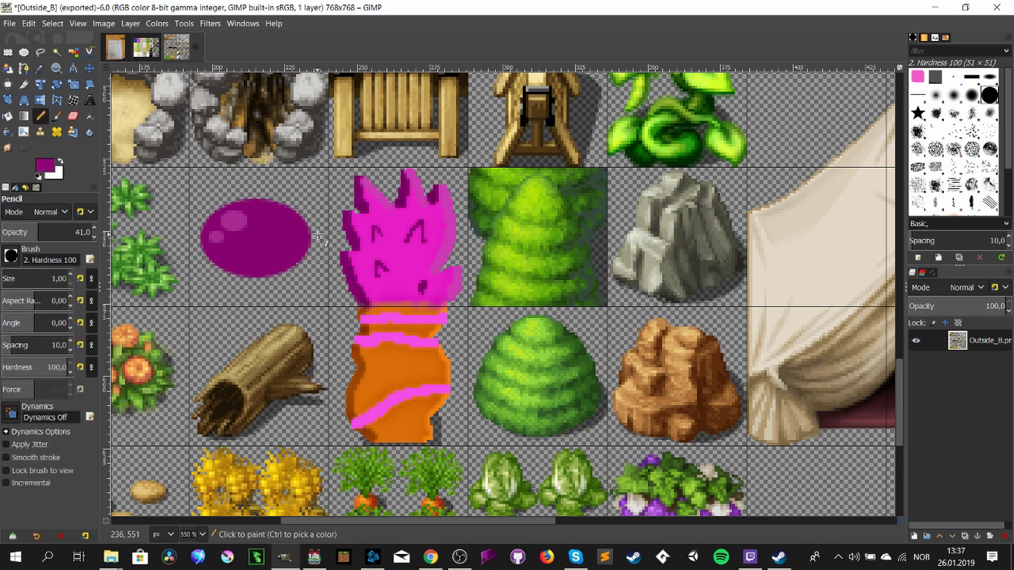
{"action": "left_click", "coordinate": [283, 247]}
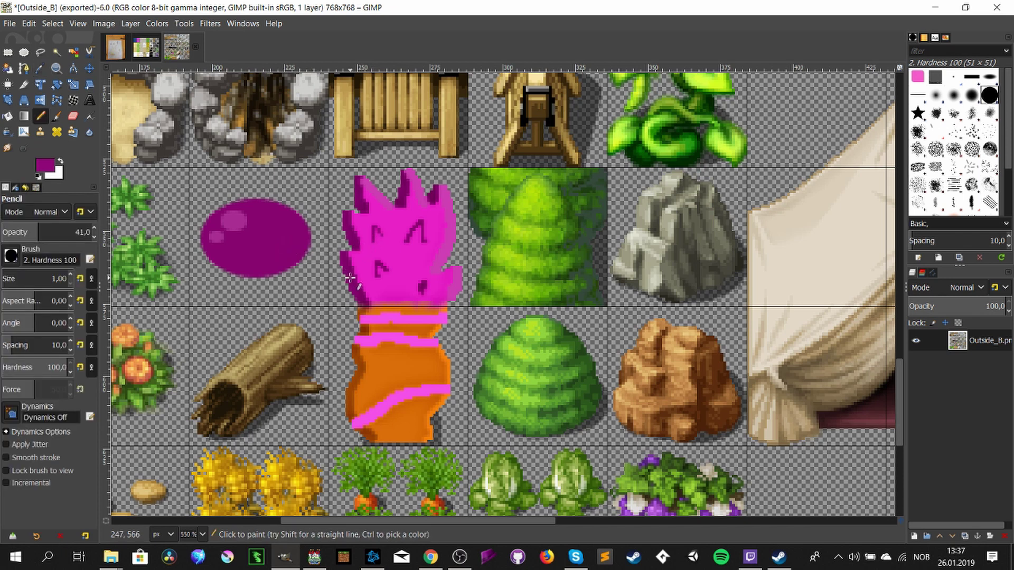
{"action": "key", "text": "o"}
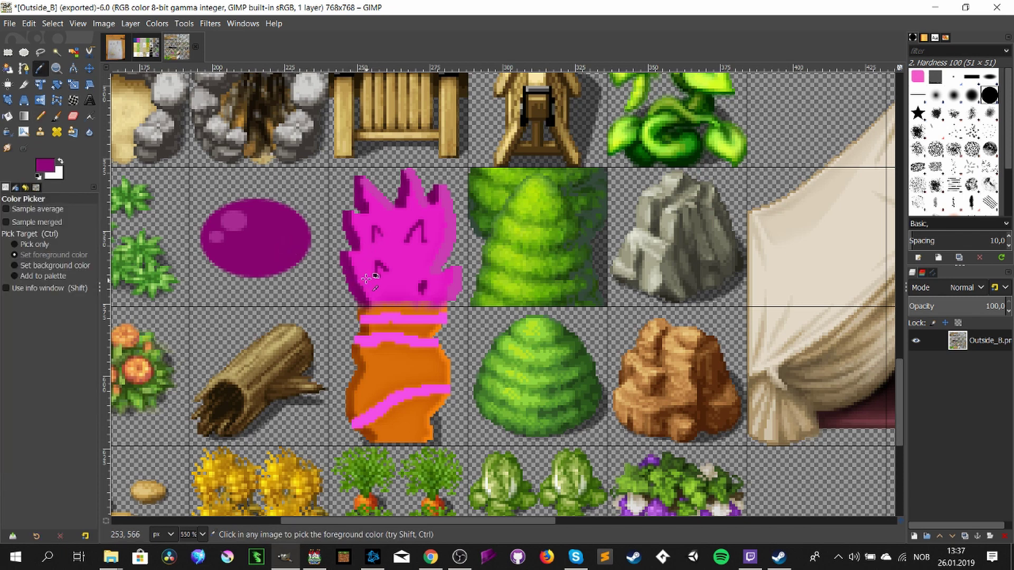
{"action": "left_click", "coordinate": [40, 116]}
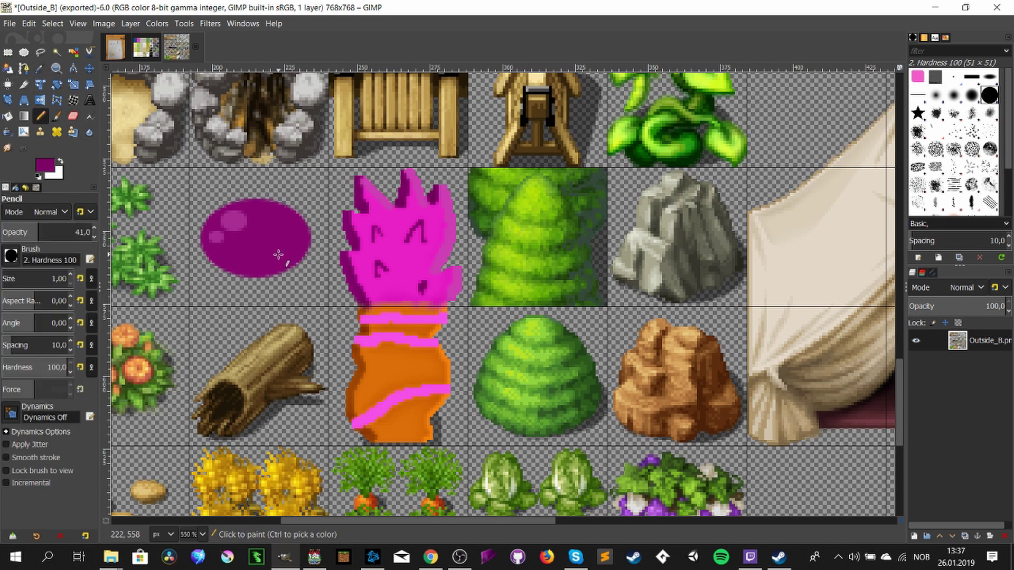
{"action": "left_click", "coordinate": [278, 255]}
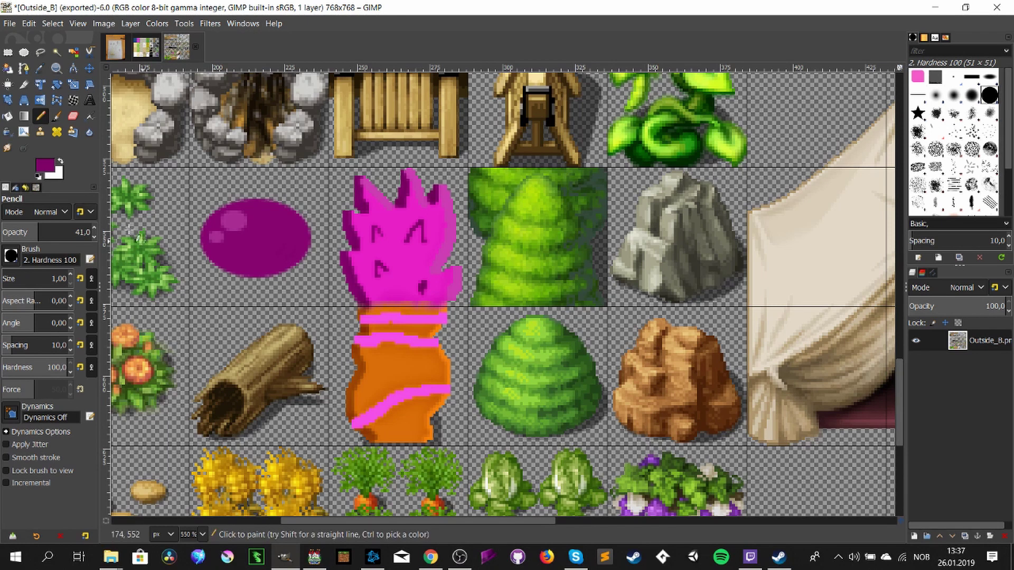
{"action": "left_click", "coordinate": [45, 166]}
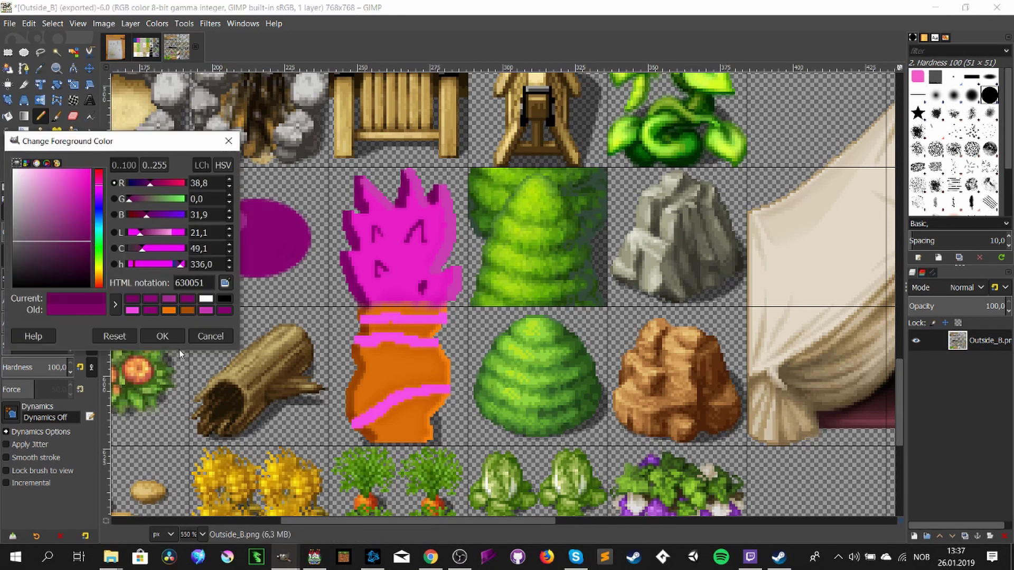
{"action": "left_click", "coordinate": [166, 336]}
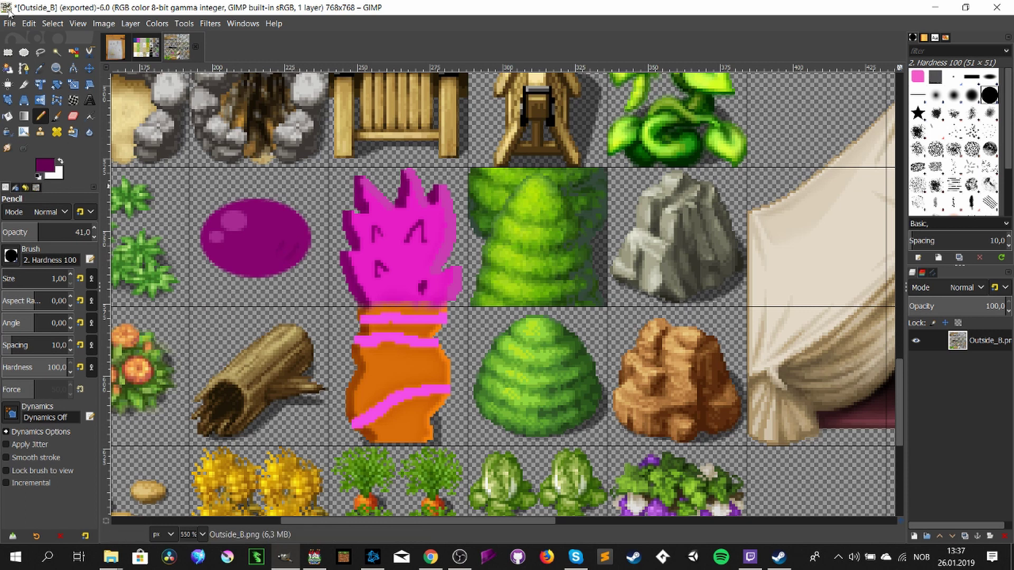
{"action": "left_click", "coordinate": [8, 27]}
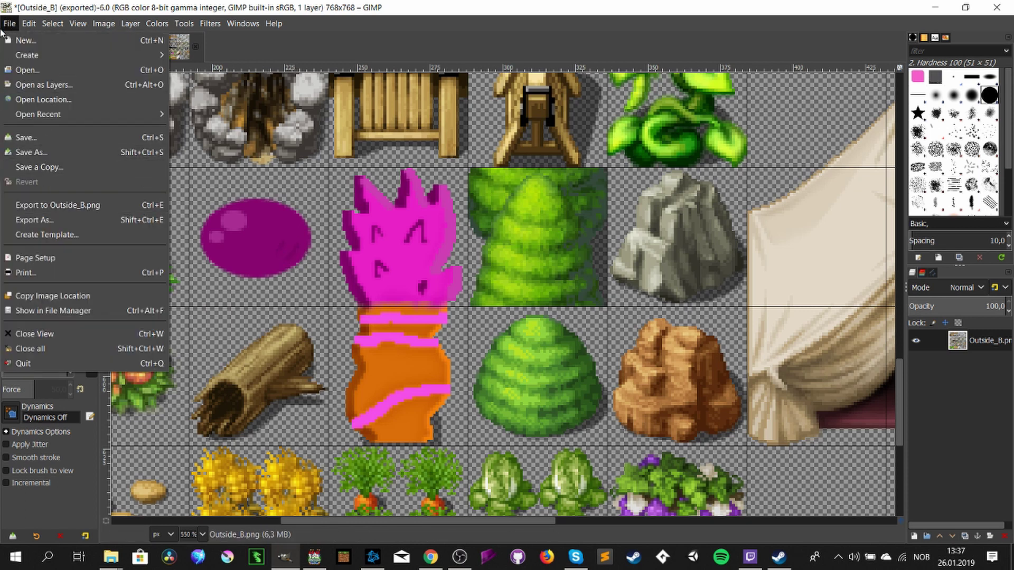
{"action": "key", "text": "Escape"}
{"action": "left_click", "coordinate": [282, 23]}
- Set the foreground colour to black and pencil a shadow along the purple oval's lower edge at 41 opacity
{"action": "left_click", "coordinate": [42, 113]}
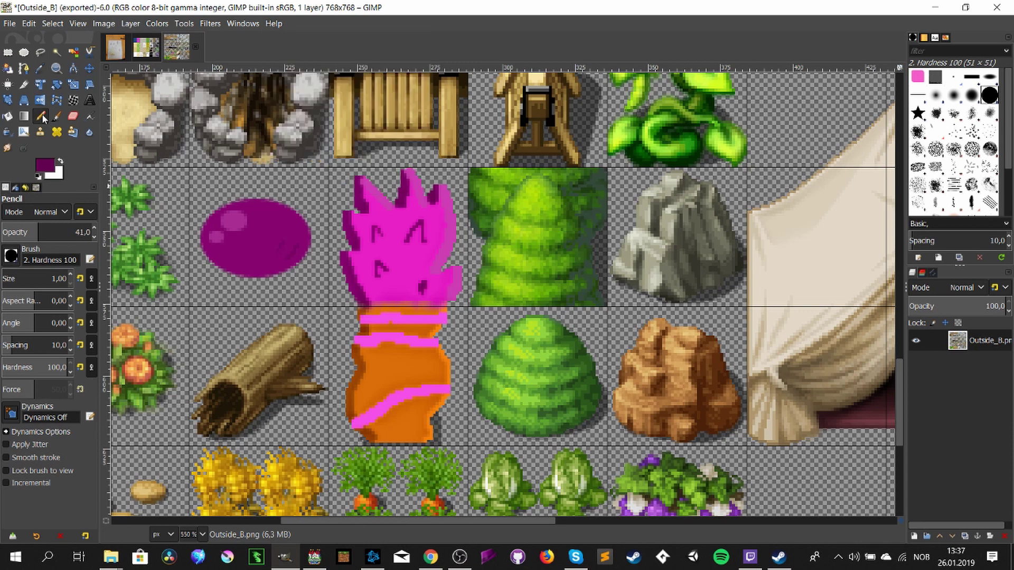
{"action": "left_click", "coordinate": [45, 164]}
{"action": "left_click", "coordinate": [162, 336]}
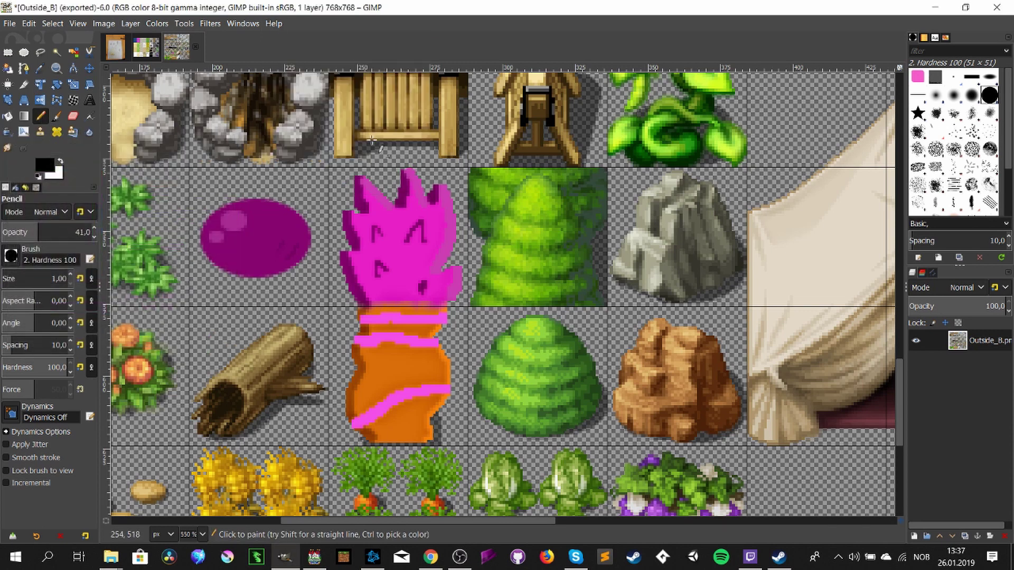
{"action": "scroll", "coordinate": [298, 164], "scroll_direction": "up", "scroll_amount": 3}
{"action": "left_click_drag", "start_coordinate": [390, 522], "coordinate": [353, 521]}
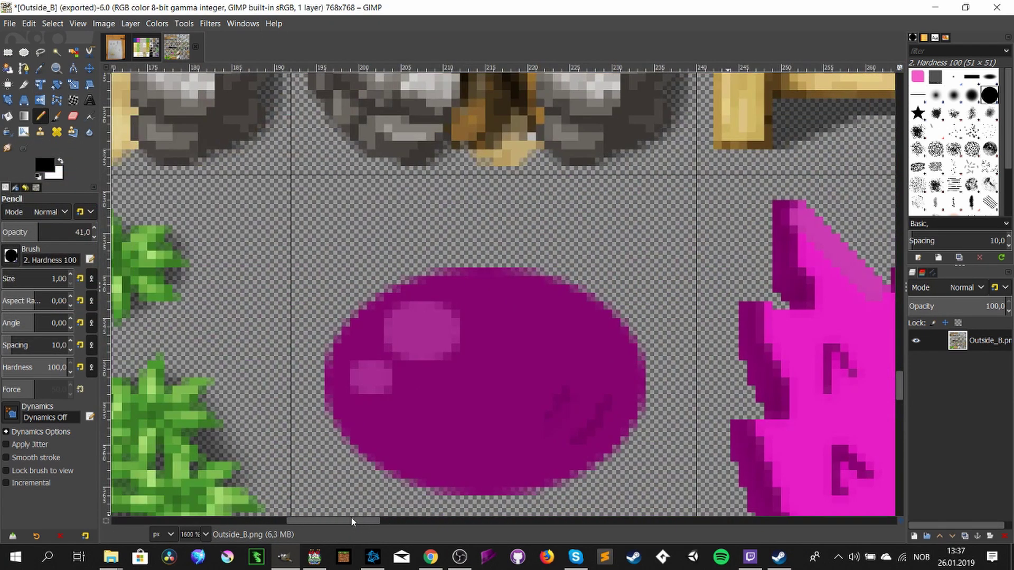
{"action": "mouse_move", "coordinate": [355, 351]}
{"action": "left_mouse_down"}
{"action": "mouse_move", "coordinate": [405, 380]}
{"action": "mouse_move", "coordinate": [447, 387]}
{"action": "mouse_move", "coordinate": [408, 393]}
{"action": "mouse_move", "coordinate": [433, 400]}
{"action": "mouse_move", "coordinate": [507, 397]}
{"action": "mouse_move", "coordinate": [449, 390]}
{"action": "mouse_move", "coordinate": [522, 399]}
{"action": "mouse_move", "coordinate": [567, 378]}
{"action": "mouse_move", "coordinate": [491, 407]}
{"action": "mouse_move", "coordinate": [440, 407]}
{"action": "mouse_move", "coordinate": [561, 385]}
{"action": "mouse_move", "coordinate": [595, 364]}
{"action": "mouse_move", "coordinate": [528, 383]}
{"action": "mouse_move", "coordinate": [580, 369]}
{"action": "mouse_move", "coordinate": [631, 326]}
{"action": "left_mouse_up"}
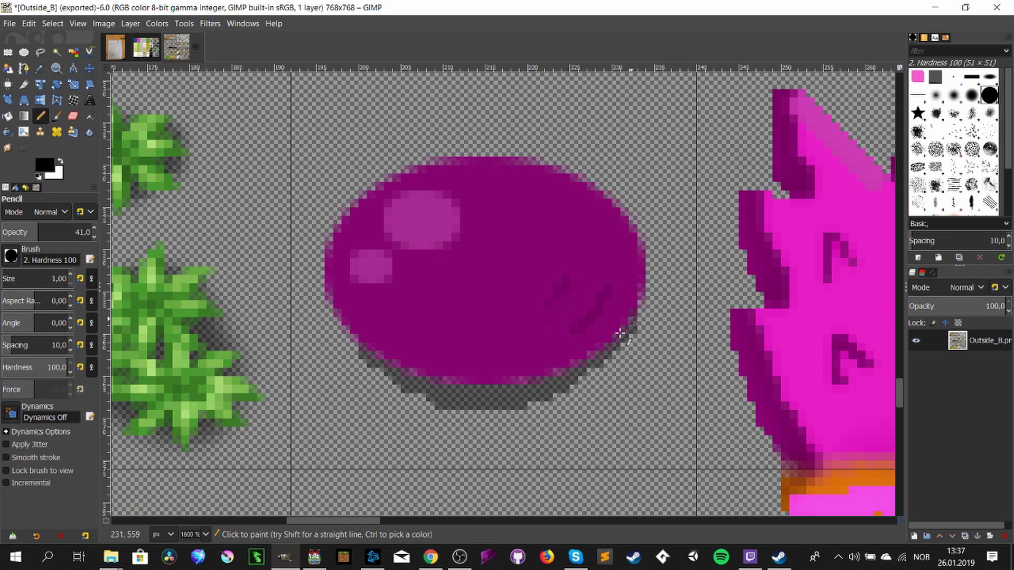
{"action": "scroll", "coordinate": [378, 357], "scroll_direction": "down", "scroll_amount": 3}
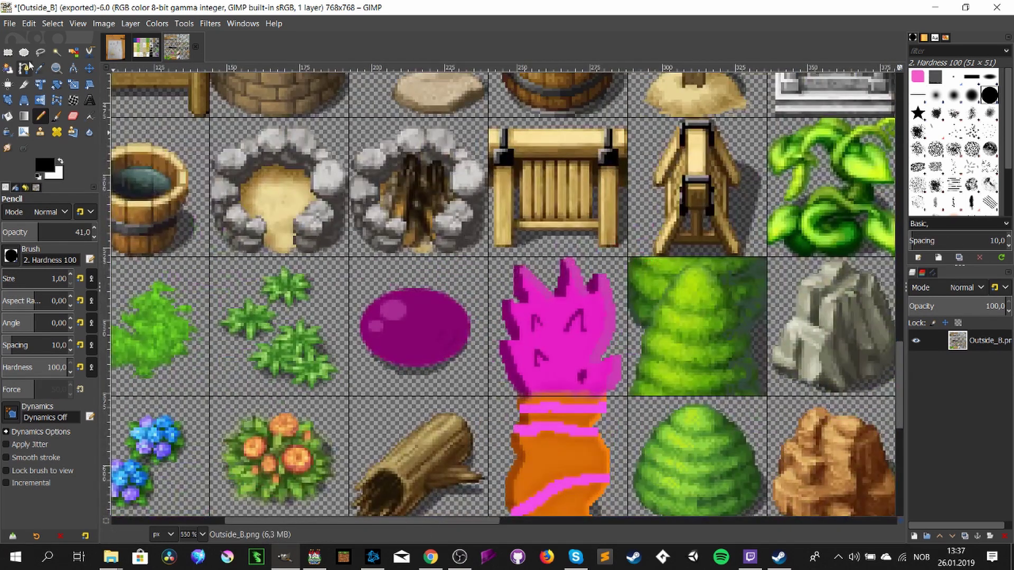
- Export the tileset as Outside_B.png in the project's tilesets folder, replacing the existing file with the default PNG options
{"action": "left_click", "coordinate": [9, 23]}
{"action": "left_click", "coordinate": [61, 217]}
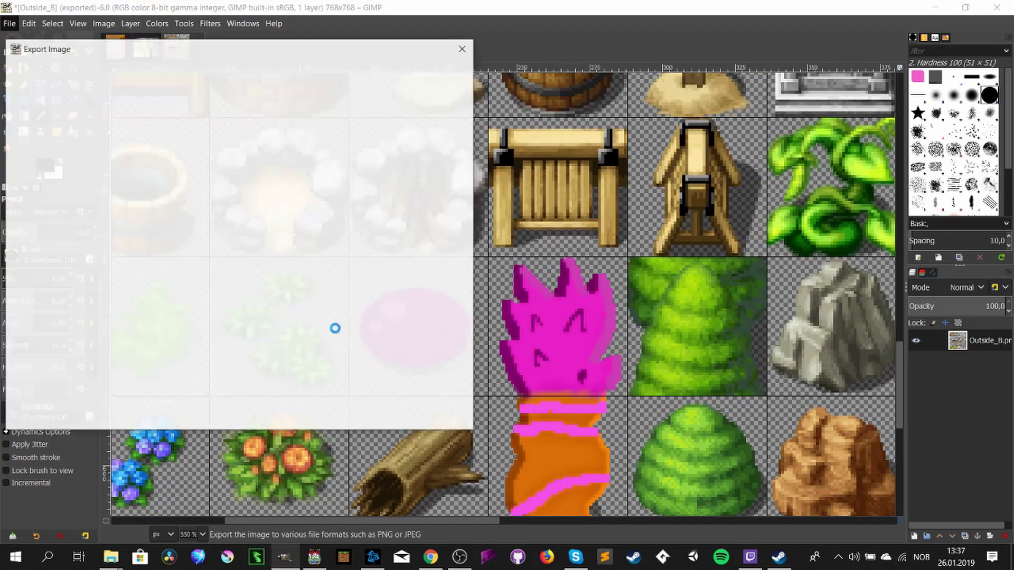
{"action": "left_click", "coordinate": [391, 414]}
{"action": "left_click", "coordinate": [283, 294]}
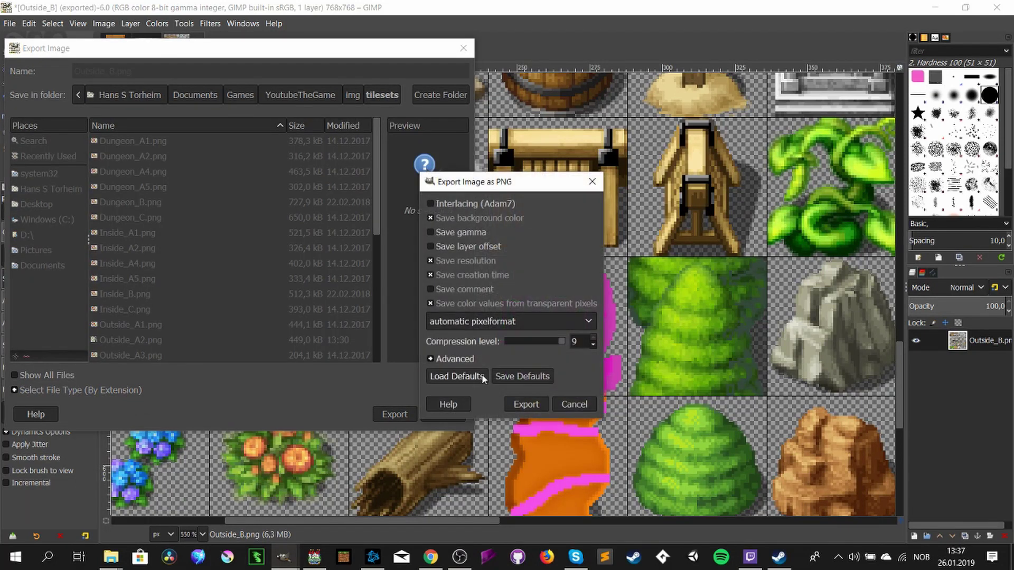
{"action": "left_click", "coordinate": [523, 406]}
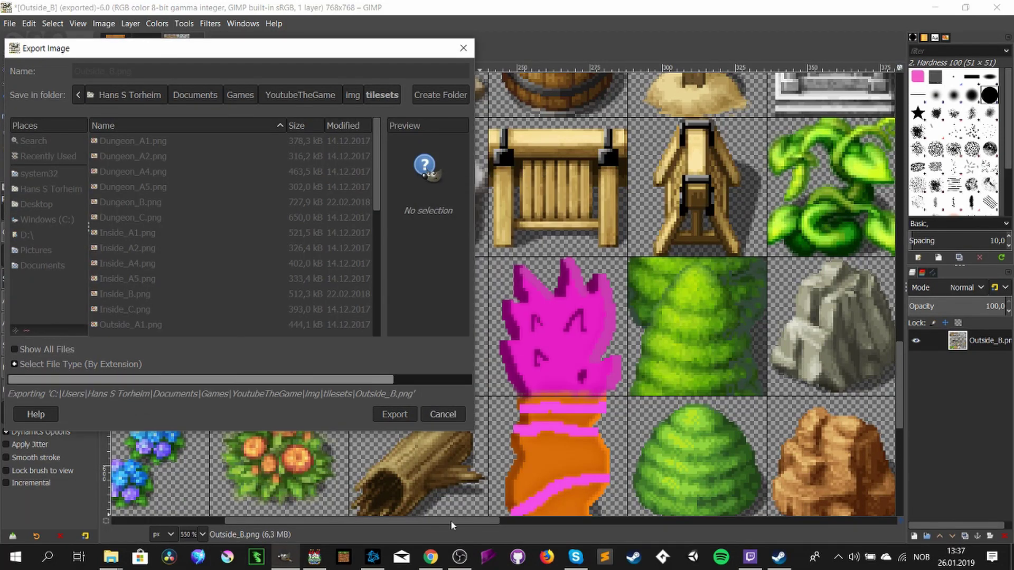
- Erase the round green bush from its 48 by 48 pixel tile at position 288, 576
{"action": "left_click_drag", "start_coordinate": [446, 522], "coordinate": [511, 521]}
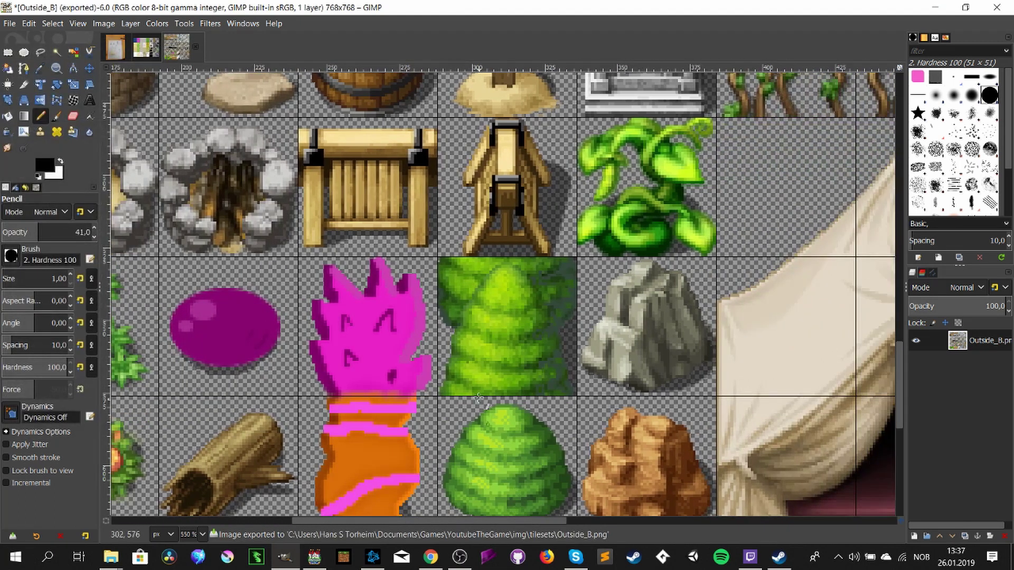
{"action": "left_click_drag", "start_coordinate": [898, 386], "coordinate": [897, 413]}
{"action": "left_click", "coordinate": [8, 52]}
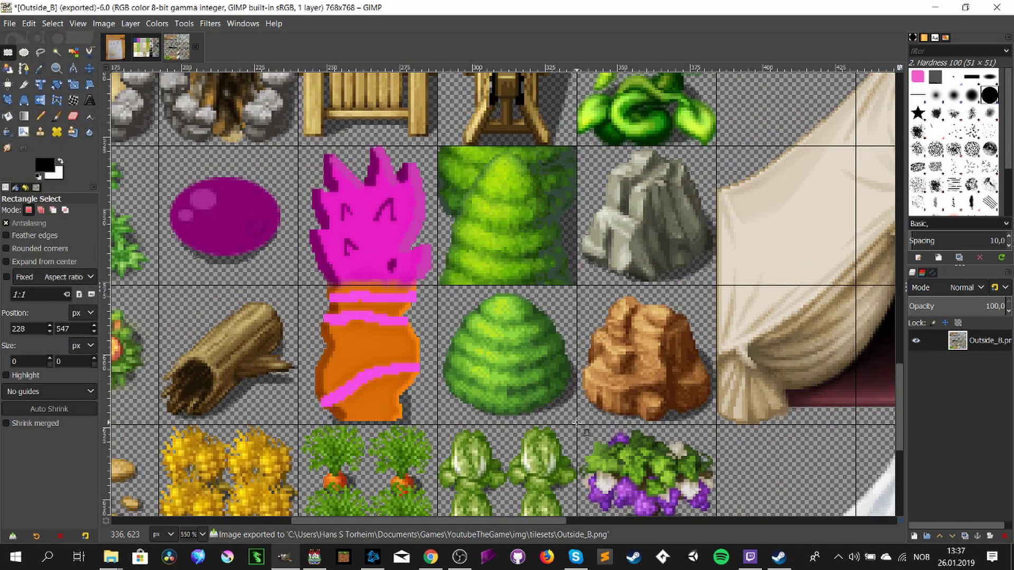
{"action": "left_click_drag", "start_coordinate": [577, 424], "coordinate": [440, 289]}
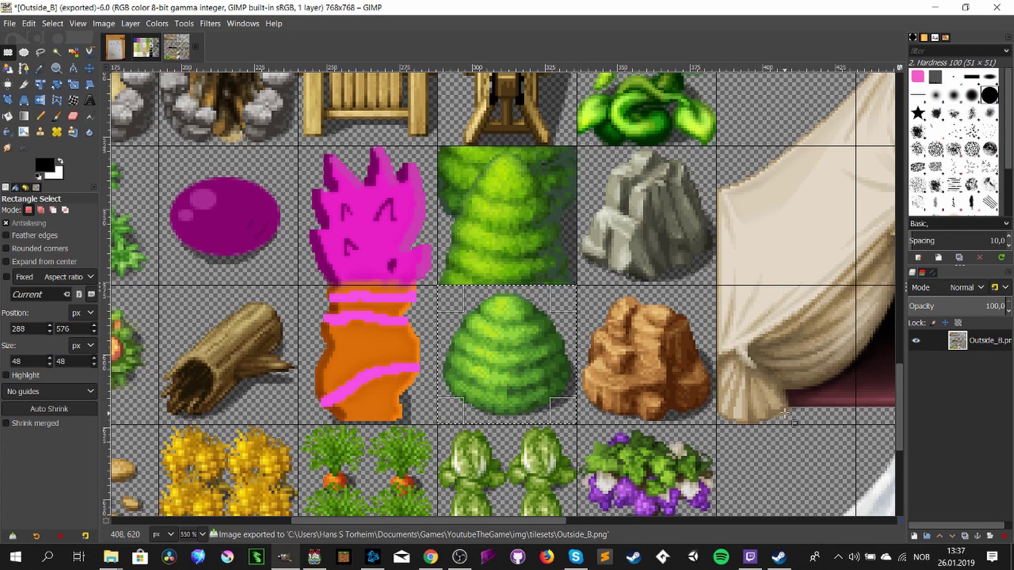
{"action": "key", "text": "Delete"}
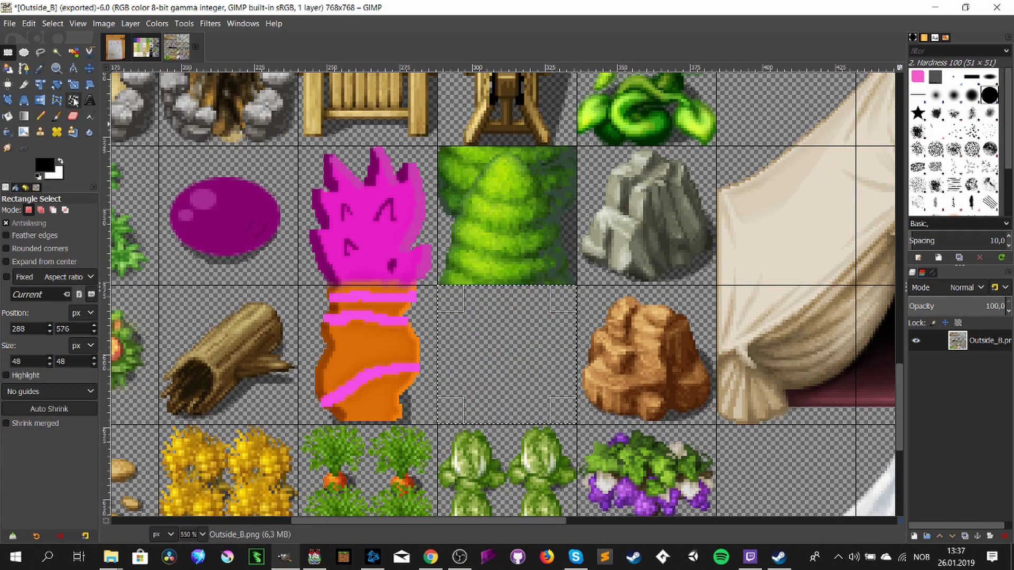
- Copy the 48 by 48 pixel pink plant-top tile at 240, 528 and paste it into the emptied bush tile
{"action": "left_click", "coordinate": [350, 148]}
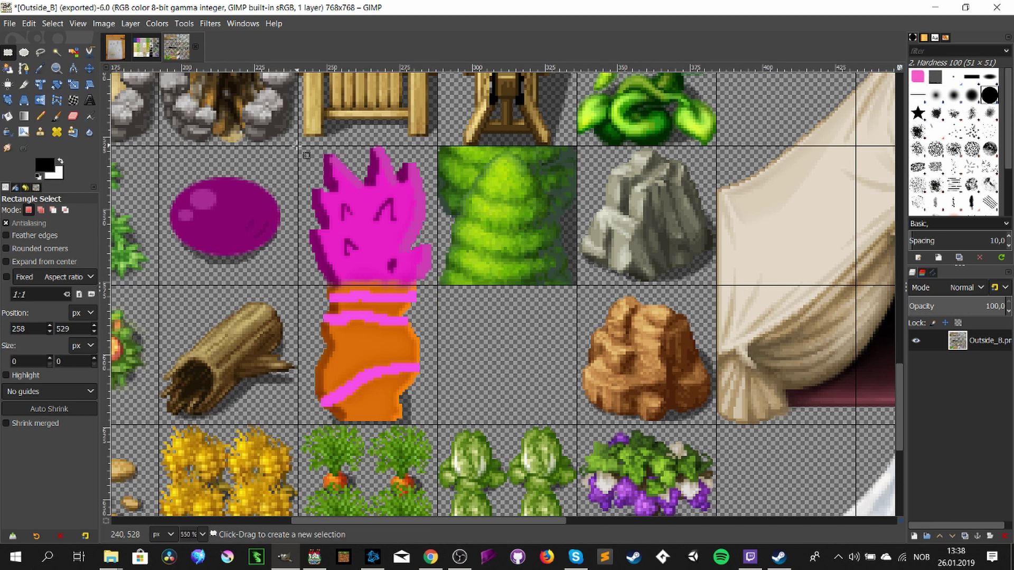
{"action": "left_click_drag", "start_coordinate": [299, 146], "coordinate": [437, 286]}
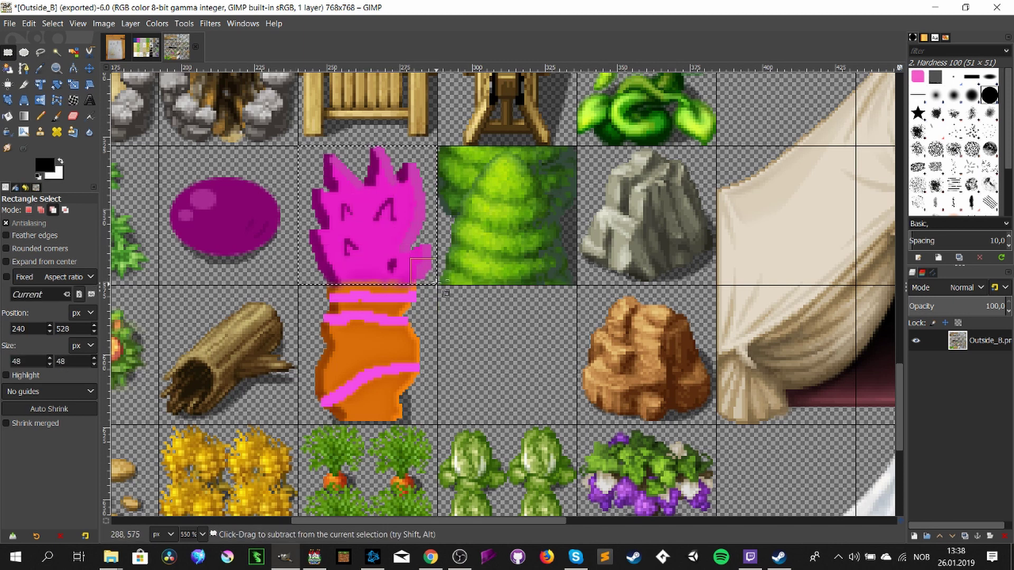
{"action": "key", "text": "ctrl+c"}
{"action": "key", "text": "ctrl+v"}
{"action": "left_click_drag", "start_coordinate": [520, 289], "coordinate": [513, 351]}
- Scale the pasted pink plant down to 19 by 28 pixels near the middle of its tile and anchor it
{"action": "right_click", "coordinate": [512, 363]}
{"action": "mouse_move", "coordinate": [581, 483]}
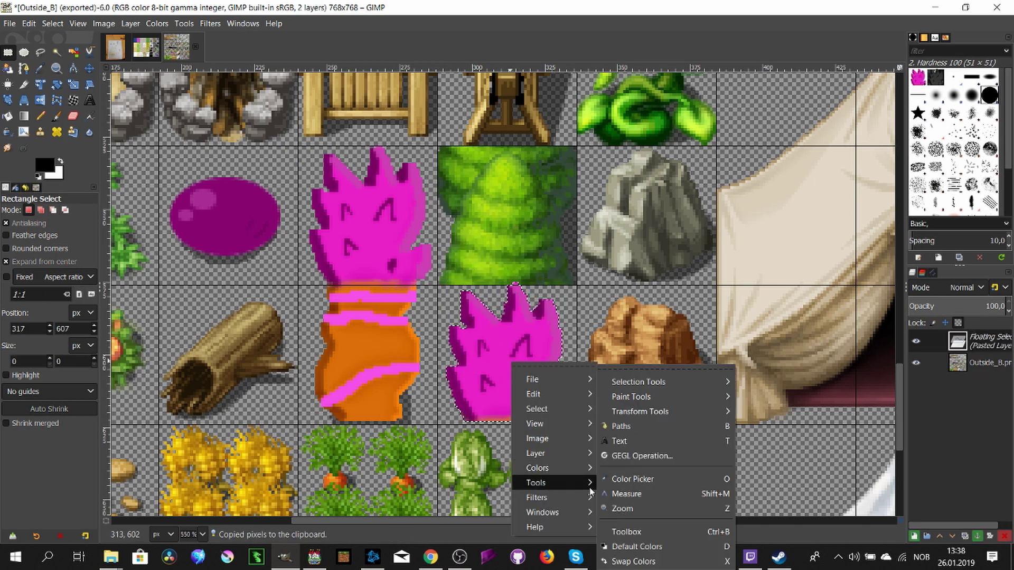
{"action": "mouse_move", "coordinate": [686, 411]}
{"action": "left_click", "coordinate": [759, 458]}
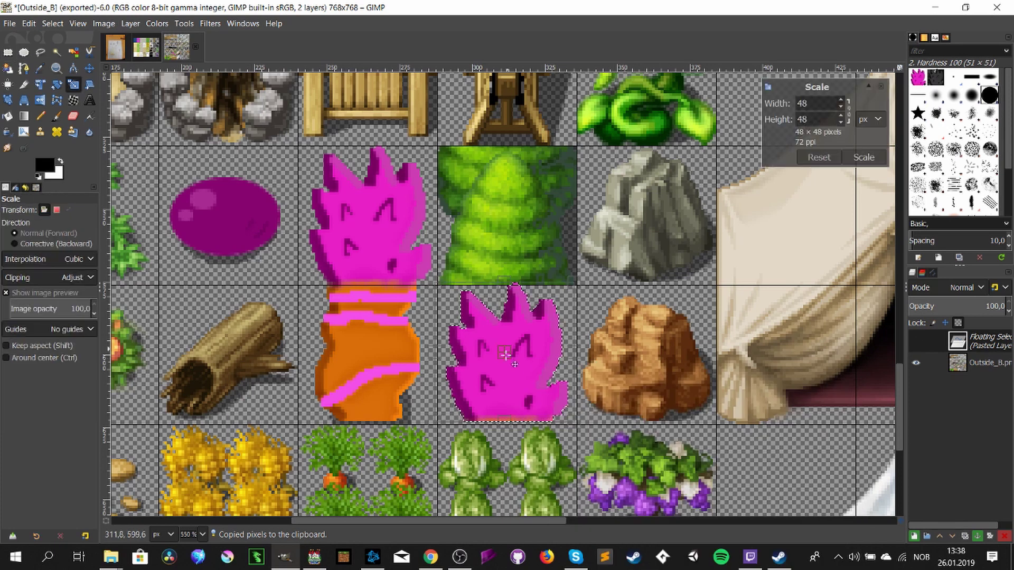
{"action": "left_click_drag", "start_coordinate": [563, 409], "coordinate": [507, 374]}
{"action": "left_click_drag", "start_coordinate": [481, 342], "coordinate": [503, 334]}
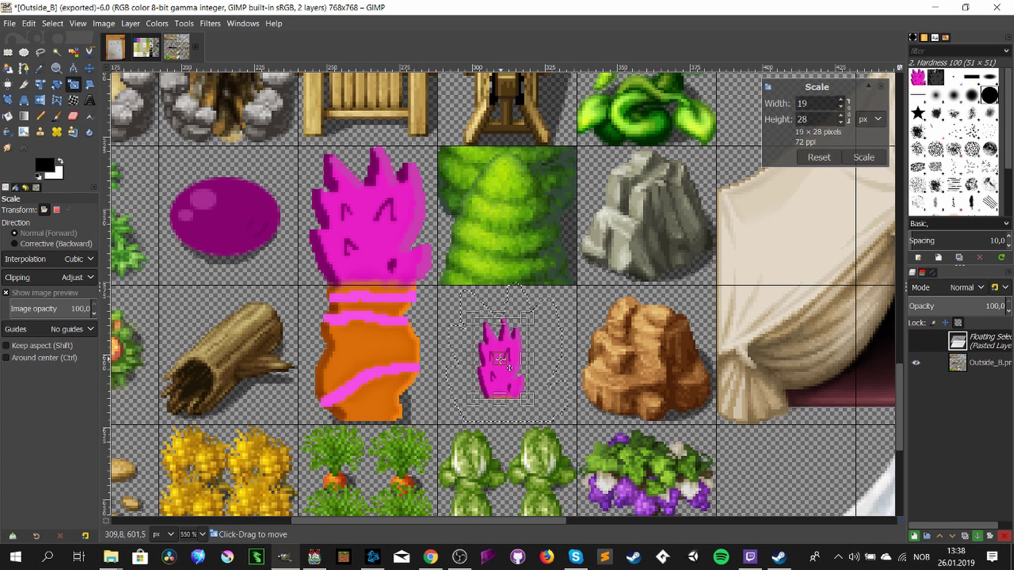
{"action": "left_click", "coordinate": [853, 161]}
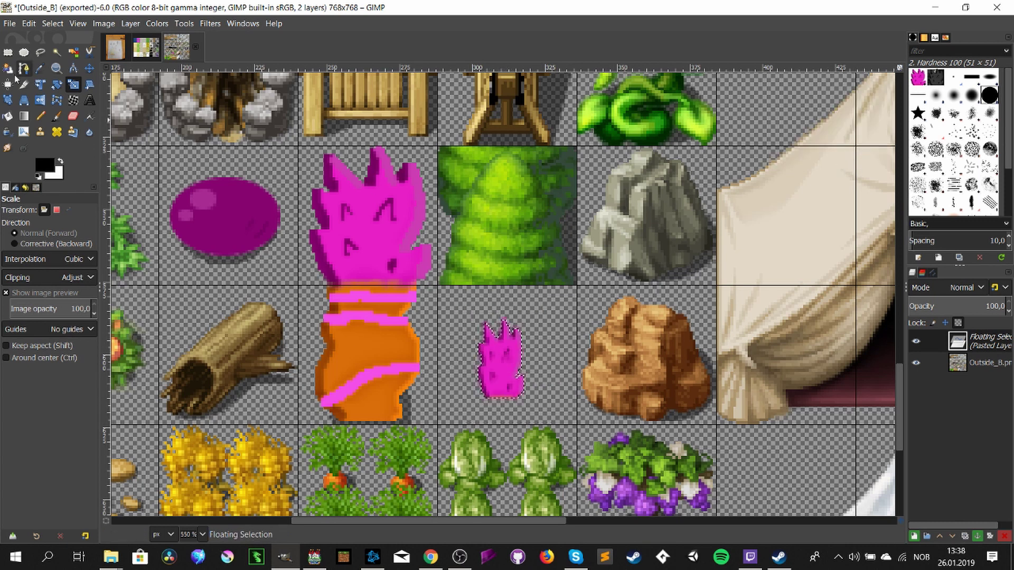
{"action": "left_click", "coordinate": [8, 52]}
{"action": "left_click", "coordinate": [581, 370]}
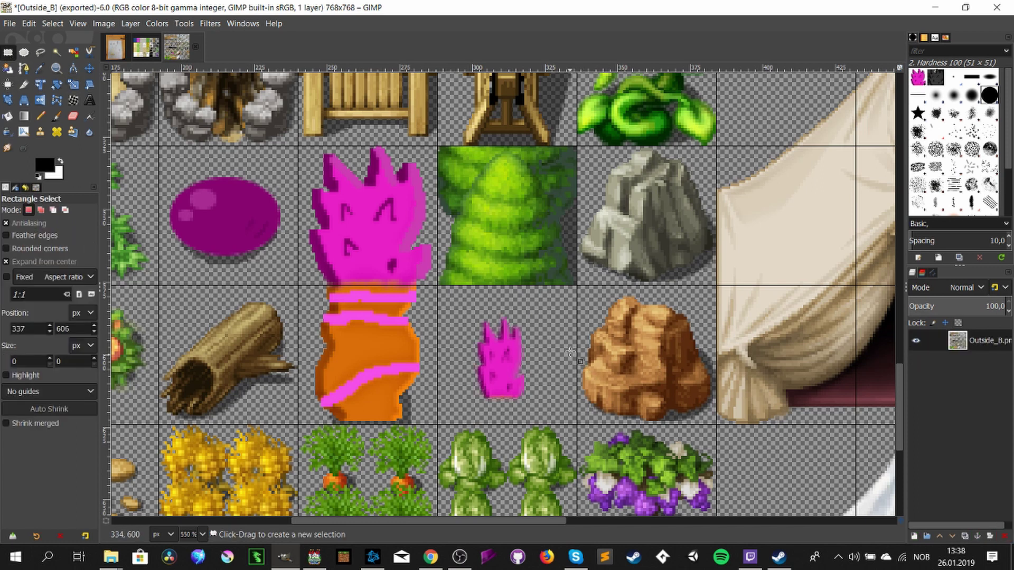
- Pencil a translucent black shadow beneath and around the base of the small pink plant
{"action": "scroll", "coordinate": [570, 352], "scroll_direction": "up", "scroll_amount": 3}
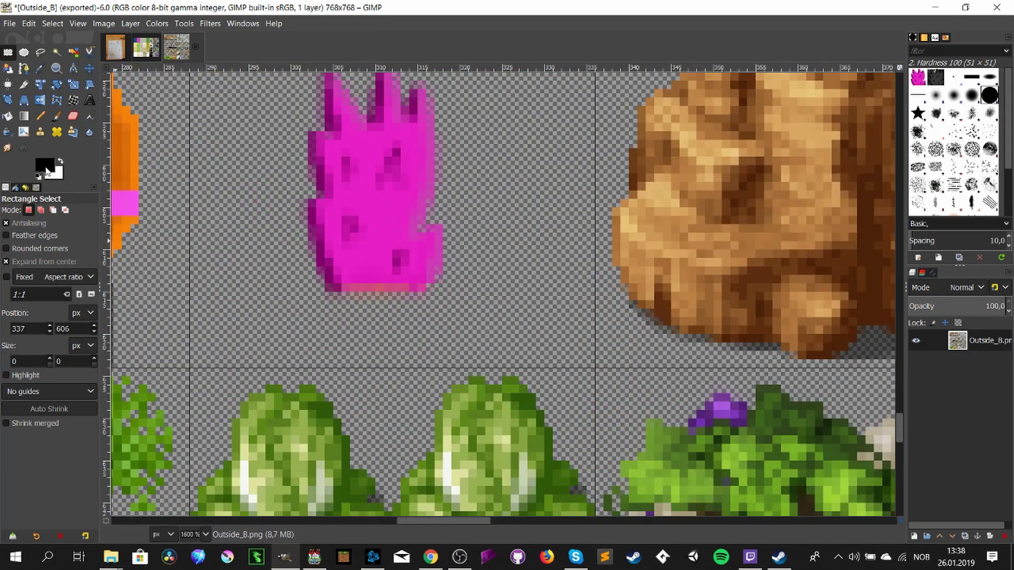
{"action": "left_click", "coordinate": [40, 115]}
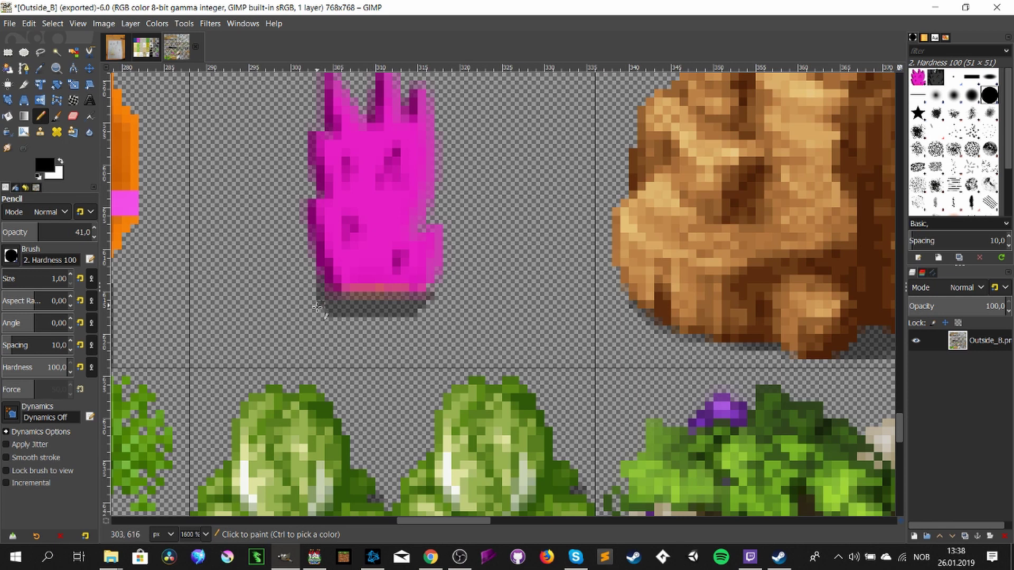
{"action": "left_click", "coordinate": [437, 274]}
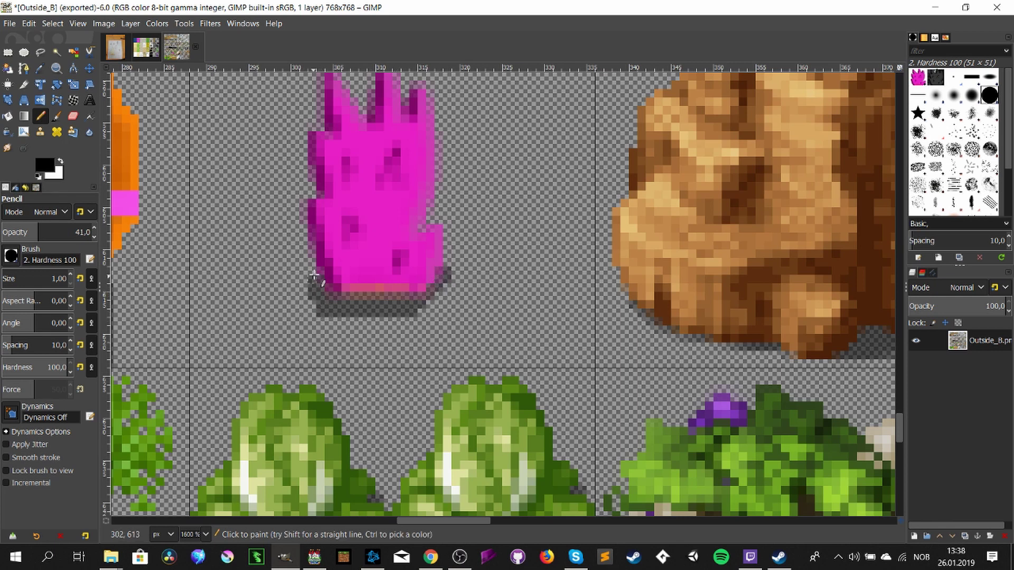
{"action": "scroll", "coordinate": [559, 422], "scroll_direction": "down", "scroll_amount": 4}
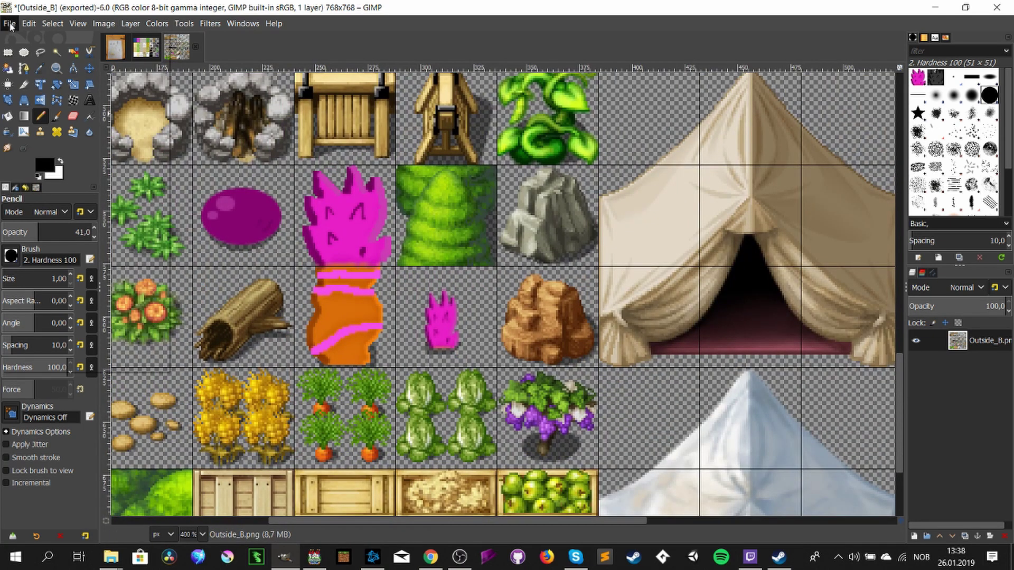
- Export the tileset with the small pink plant over Outside_B.png in the tilesets folder, keeping the PNG options
{"action": "left_click", "coordinate": [9, 23]}
{"action": "left_click", "coordinate": [42, 217]}
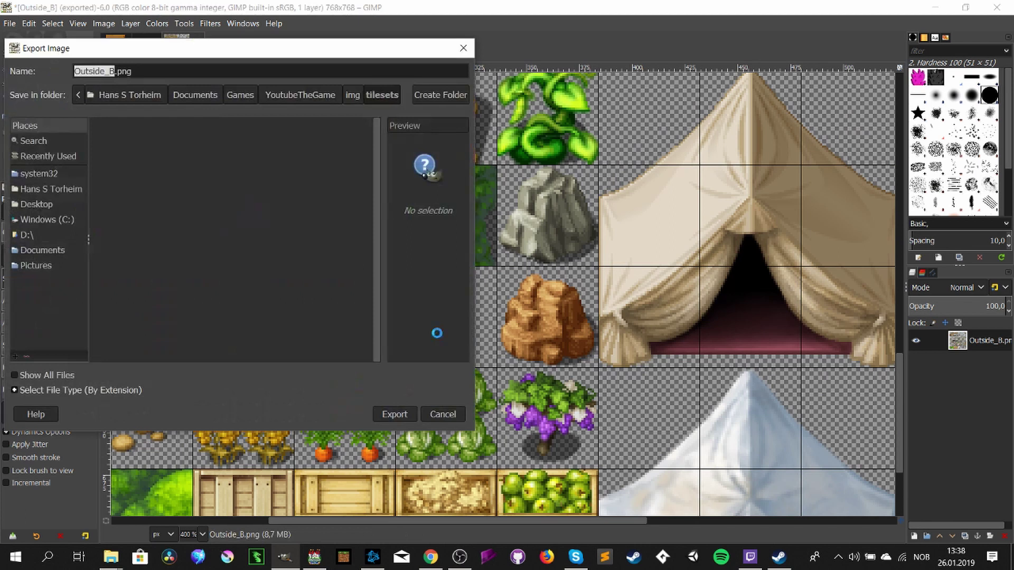
{"action": "left_click", "coordinate": [395, 414]}
{"action": "left_click", "coordinate": [280, 294]}
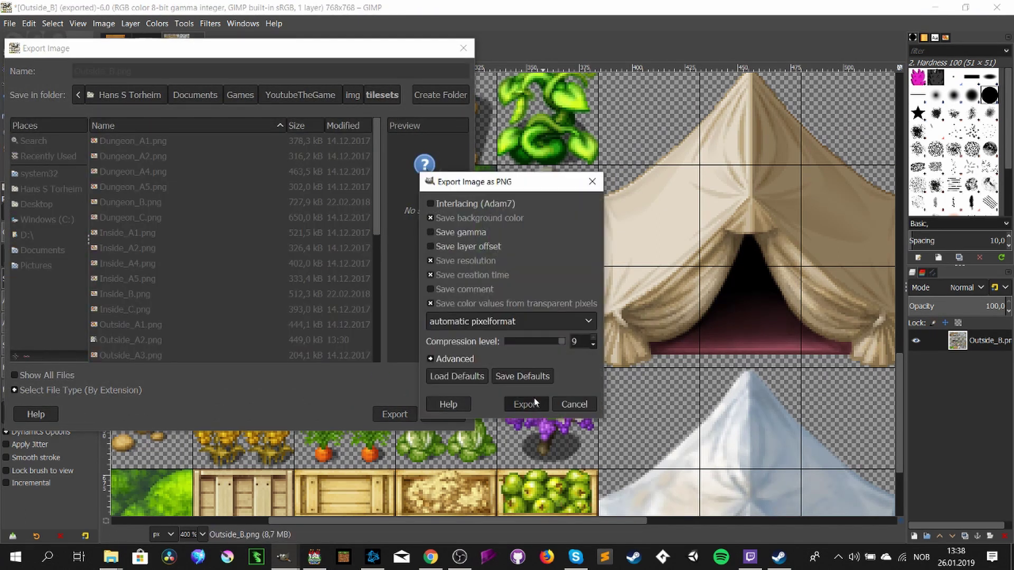
{"action": "left_click", "coordinate": [525, 403]}
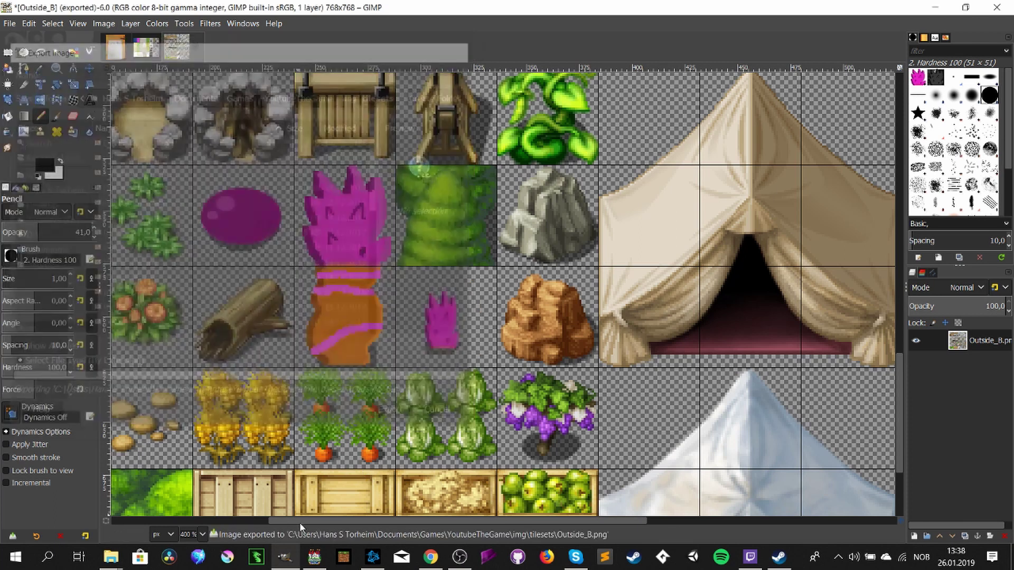
- Switch to RPG Maker MV, close the current project and reopen the Game project file from the YoutubeTheGame folder
{"action": "left_click", "coordinate": [315, 557]}
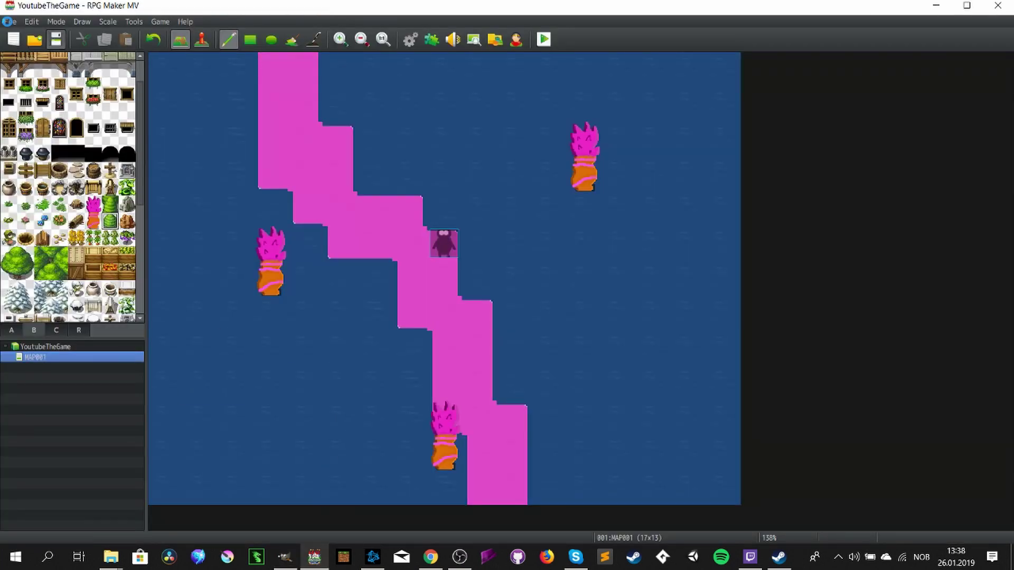
{"action": "left_click", "coordinate": [9, 21]}
{"action": "left_click", "coordinate": [32, 56]}
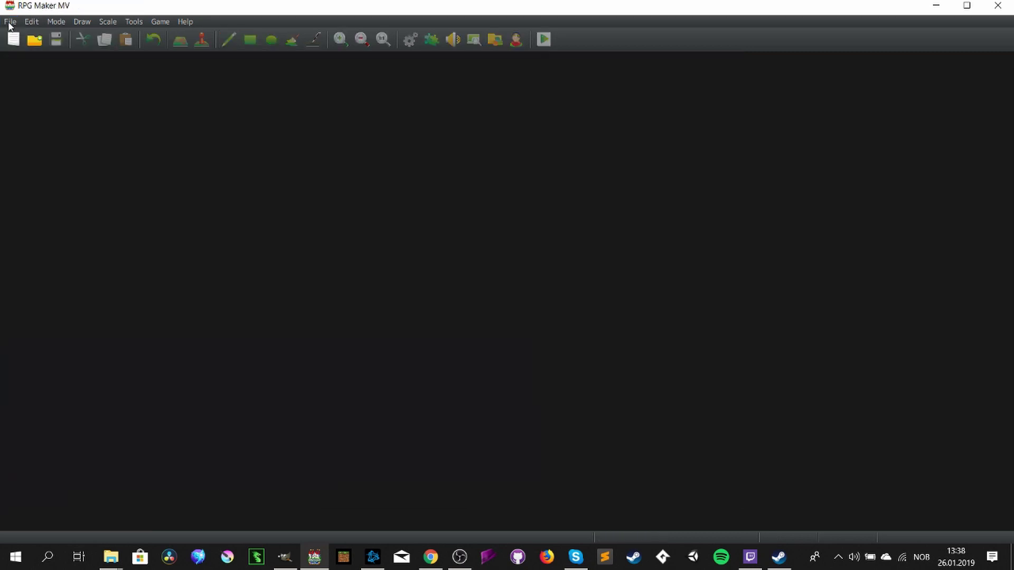
{"action": "left_click", "coordinate": [9, 21]}
{"action": "left_click", "coordinate": [19, 54]}
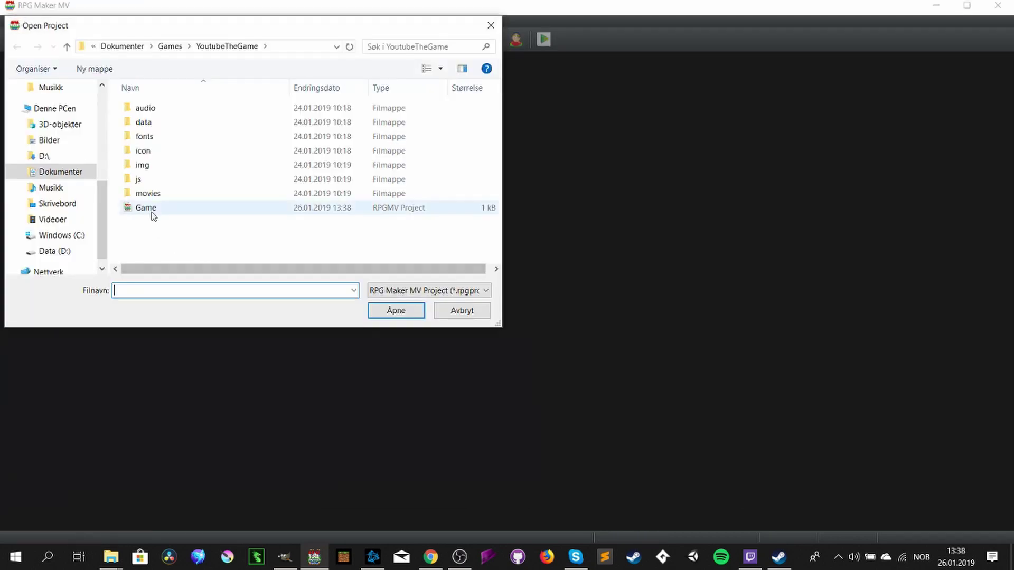
{"action": "double_click", "coordinate": [152, 209]}
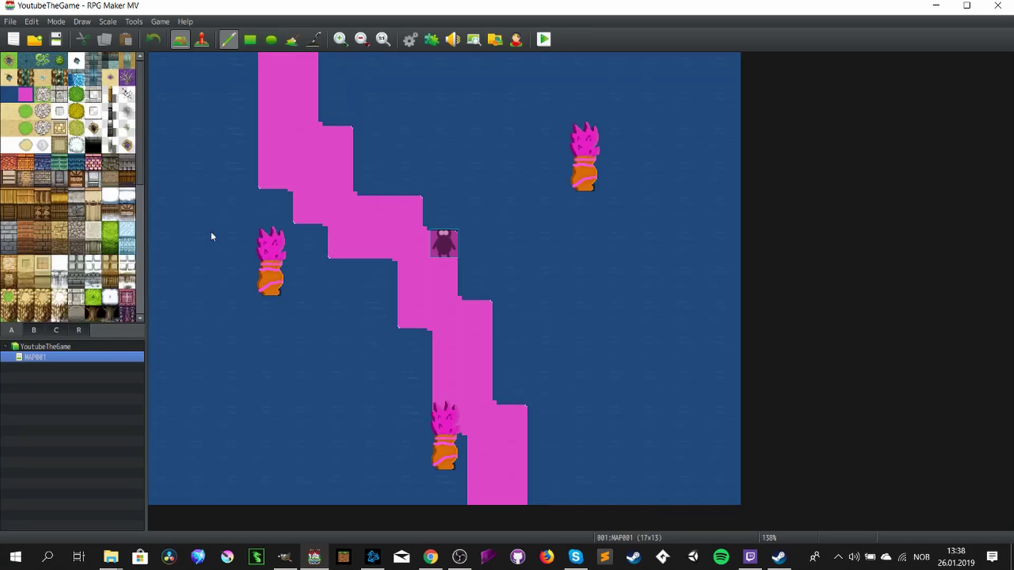
- Place two small pink plants and two purple ovals from tileset B on the blue ground on both sides of the pink path
{"action": "left_click", "coordinate": [36, 331]}
{"action": "left_click", "coordinate": [110, 221]}
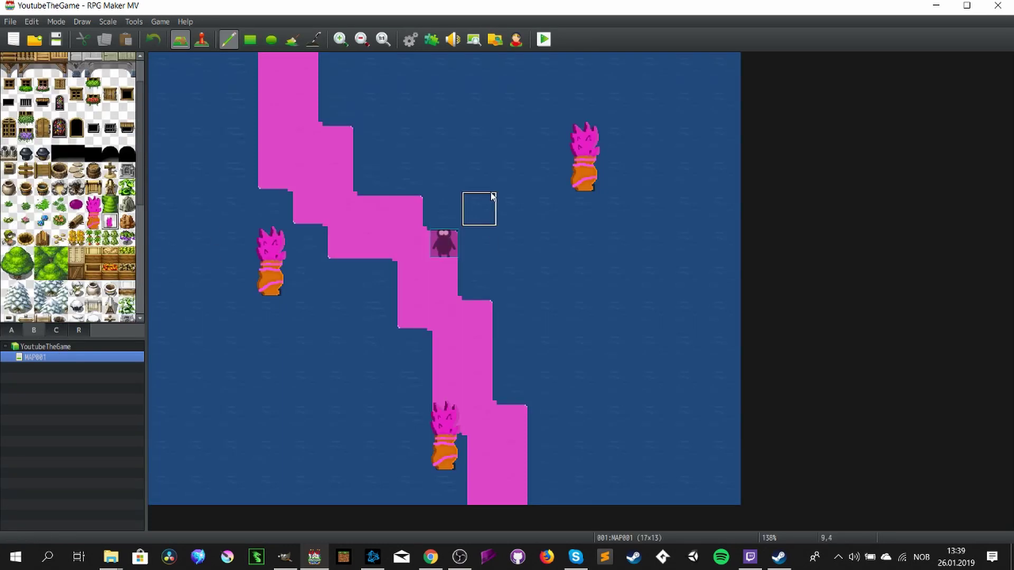
{"action": "left_click", "coordinate": [477, 140]}
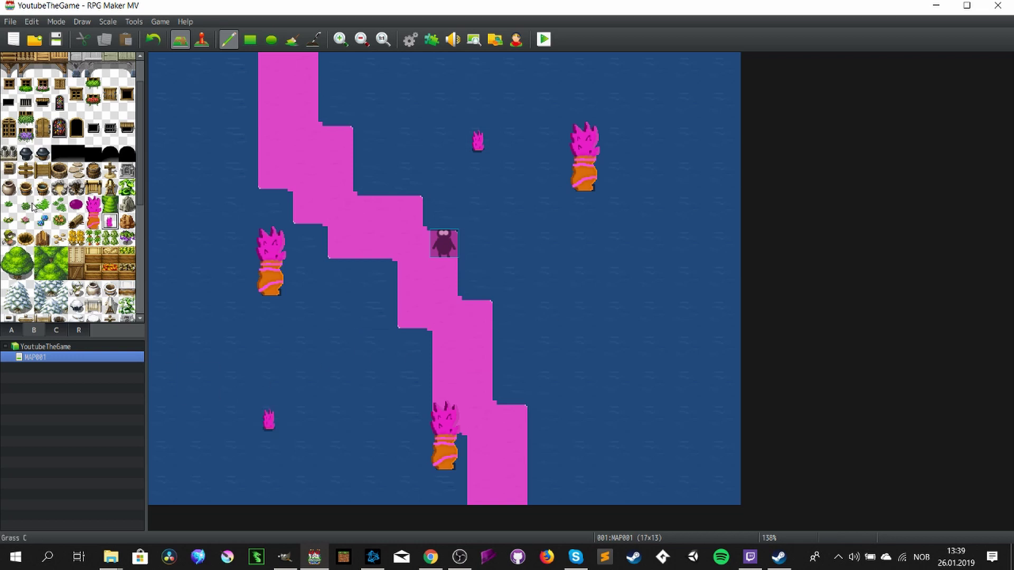
{"action": "left_click", "coordinate": [76, 204]}
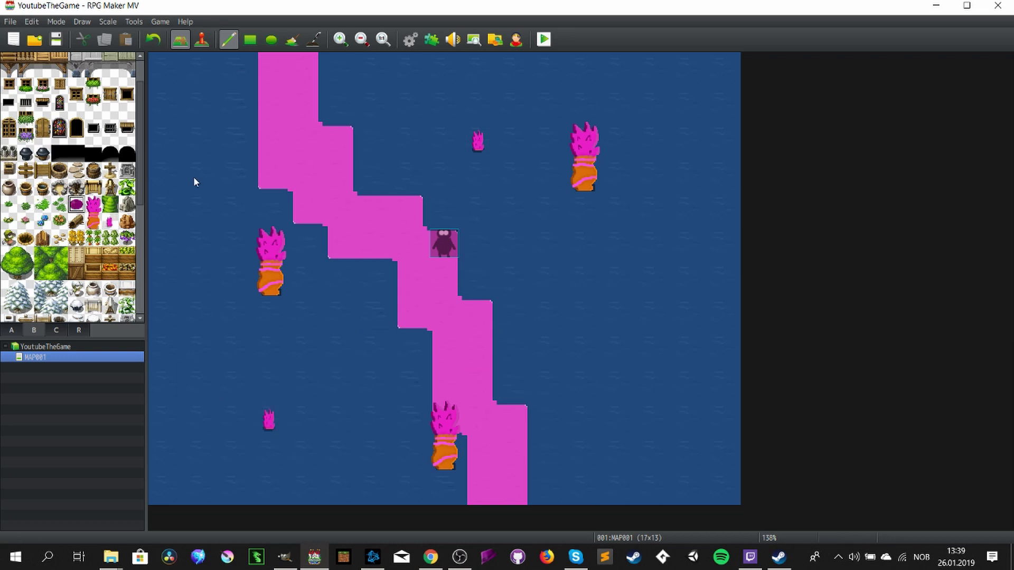
{"action": "left_click", "coordinate": [617, 385]}
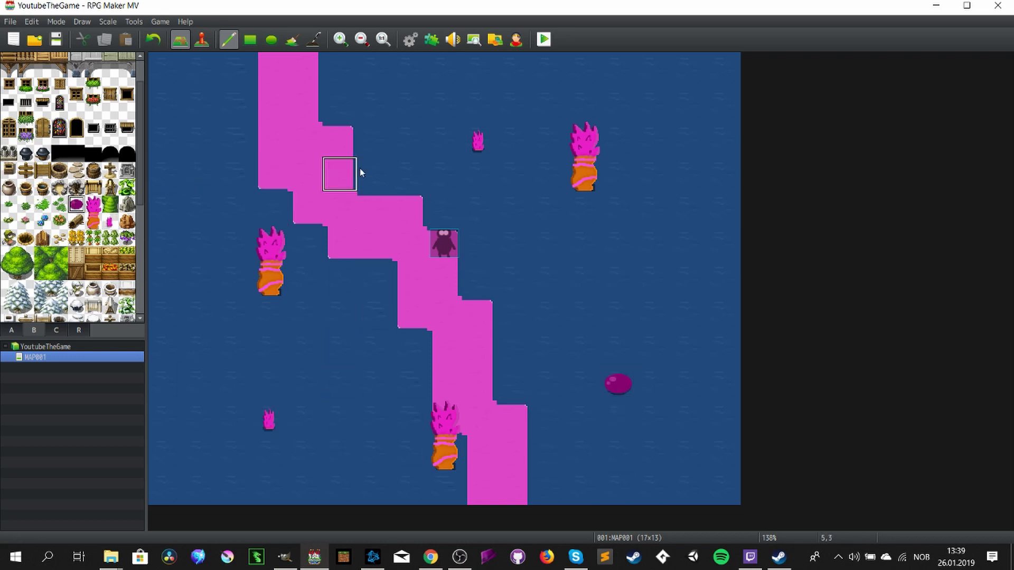
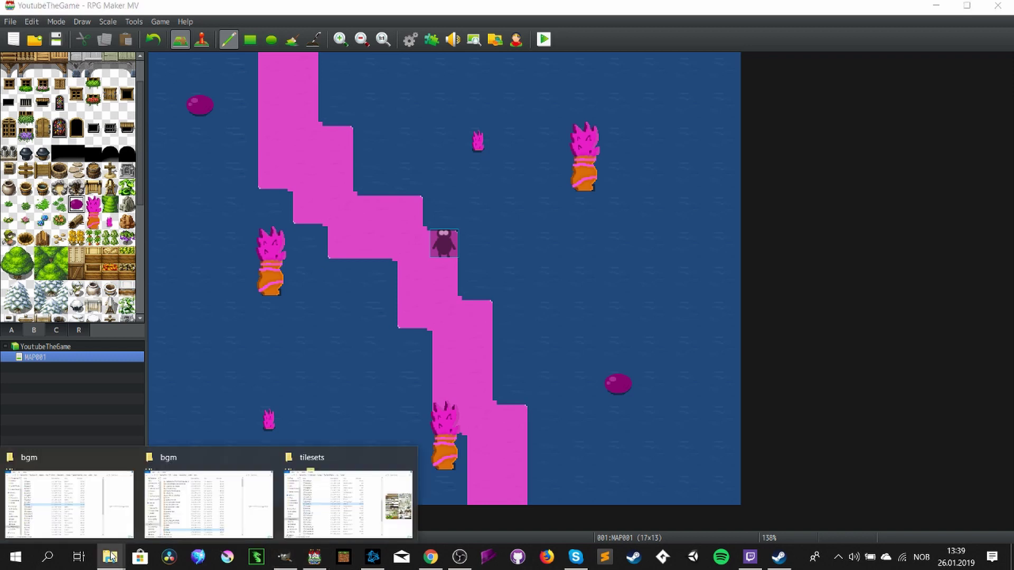
- Search Google in Chrome for "pixel movement rpg maker mv" and open the plugin script from the Altimit Pixel Movement forum thread
{"action": "left_click", "coordinate": [431, 557]}
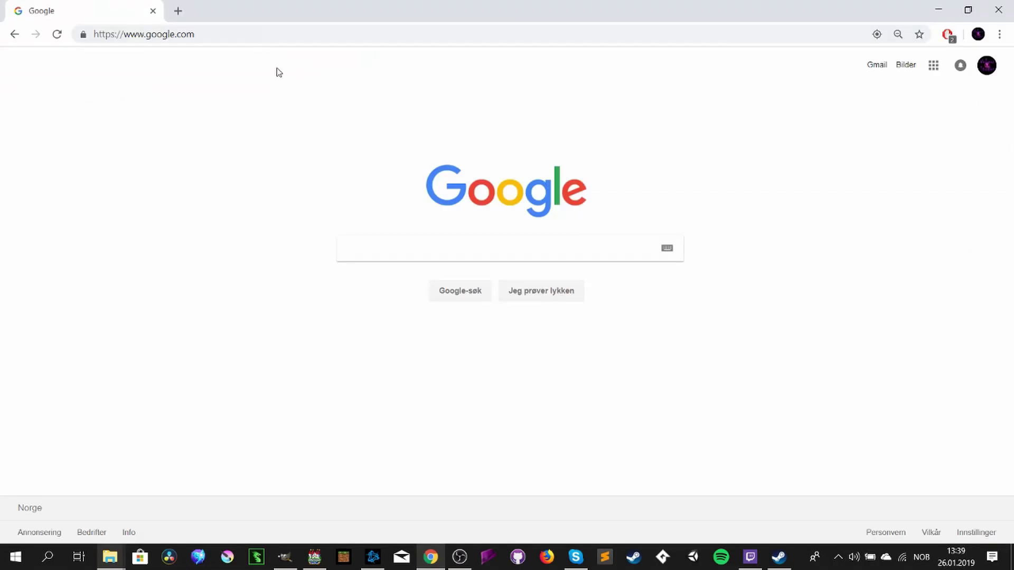
{"action": "left_click", "coordinate": [426, 242]}
{"action": "type", "text": "pi"}
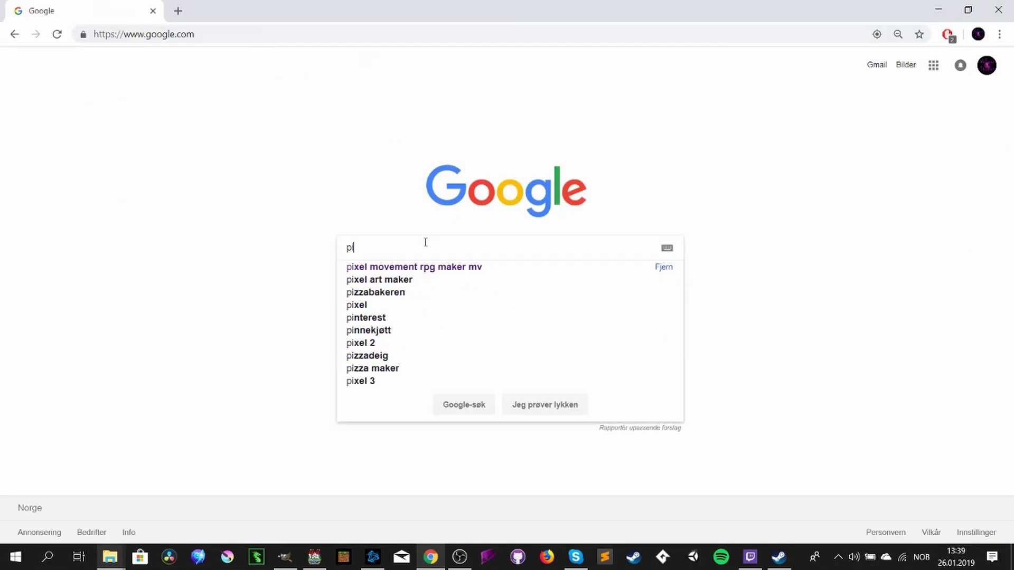
{"action": "type", "text": "xel mov"}
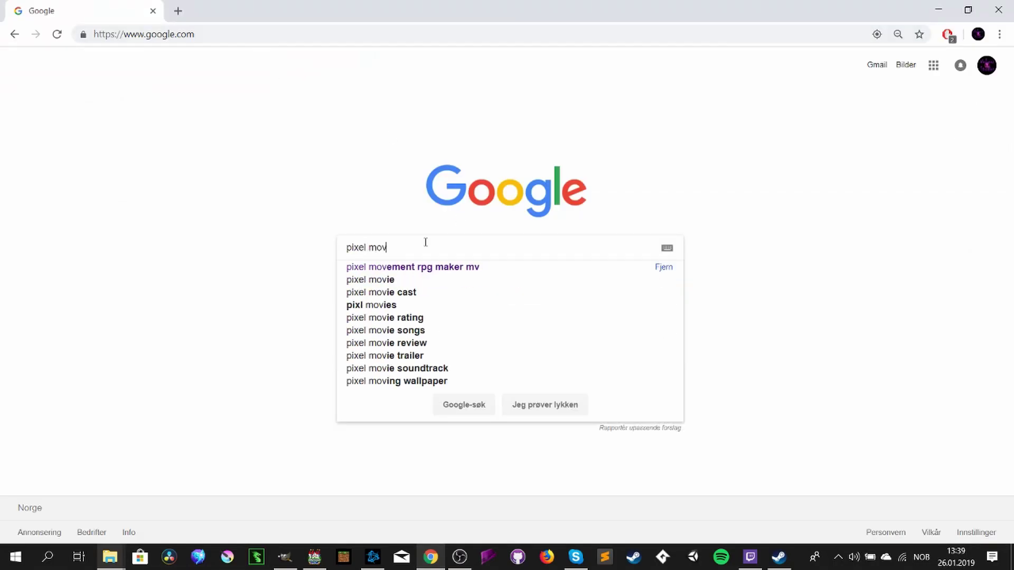
{"action": "type", "text": "ement rpg m"}
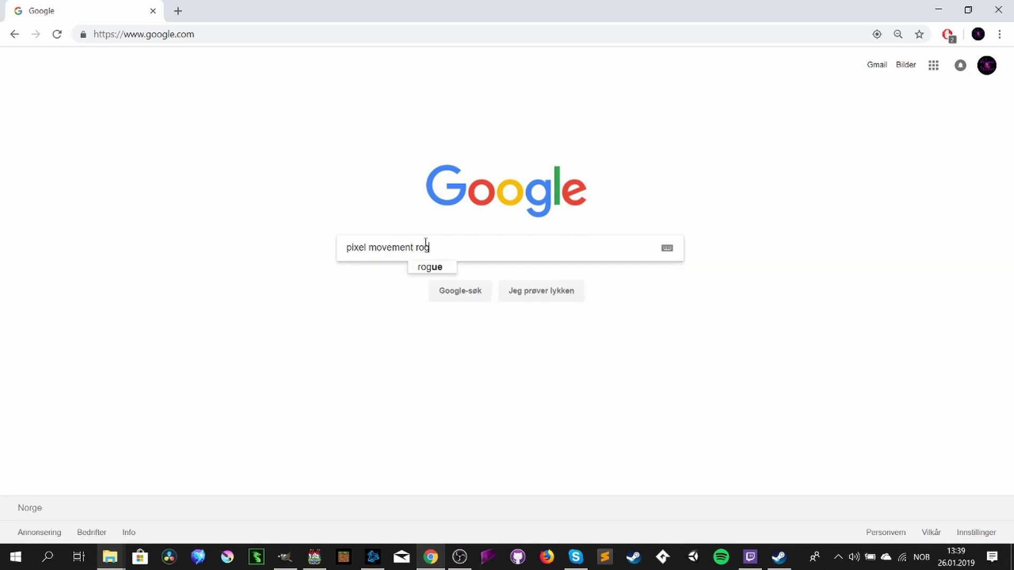
{"action": "type", "text": "aker mv"}
{"action": "key", "text": "Return"}
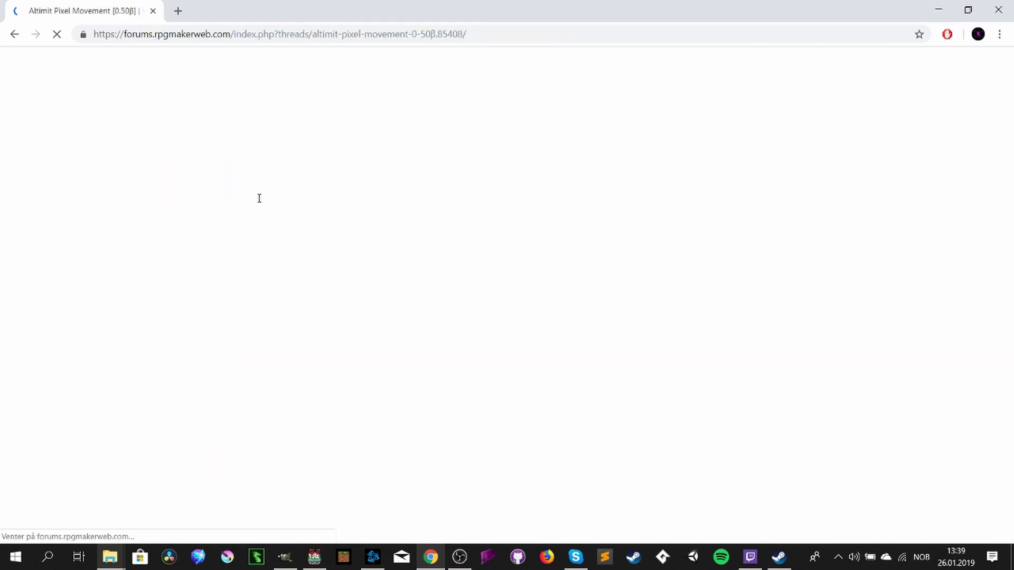
{"action": "scroll", "coordinate": [299, 340], "scroll_direction": "down", "scroll_amount": 7}
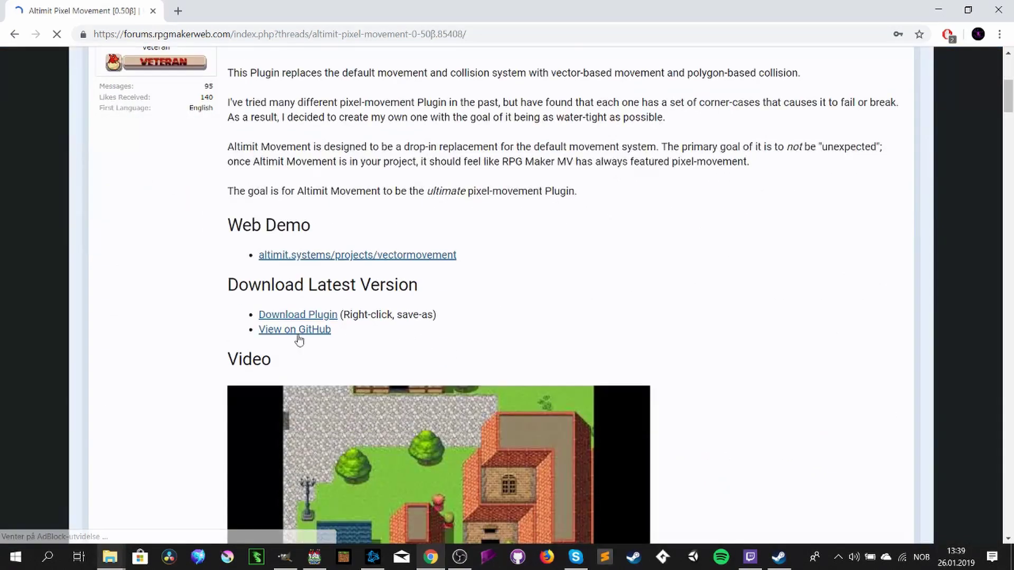
{"action": "left_click", "coordinate": [293, 316]}
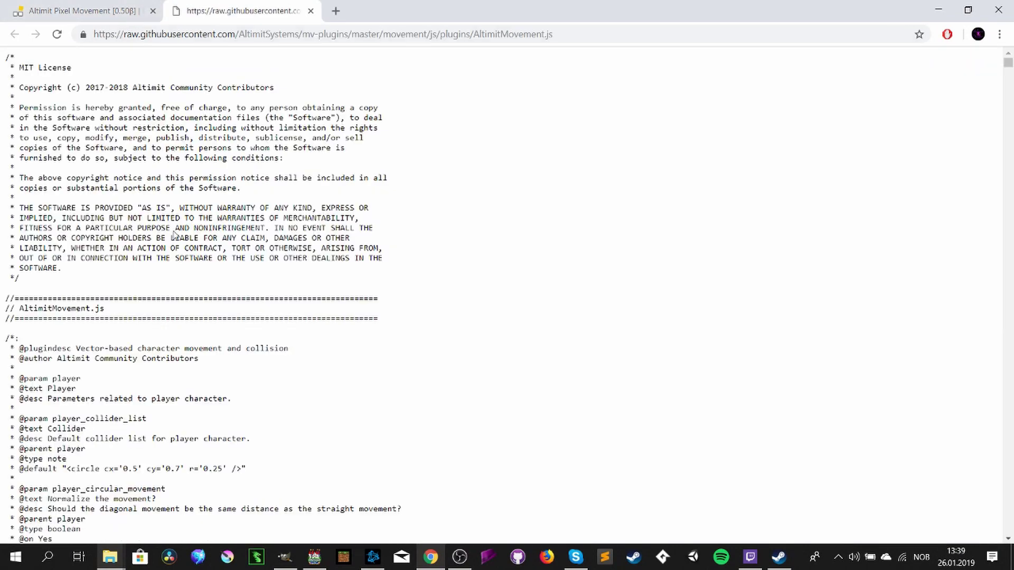
- Save the plugin script to D:\ as the JavaScript file AltimitMovement
{"action": "right_click", "coordinate": [203, 246]}
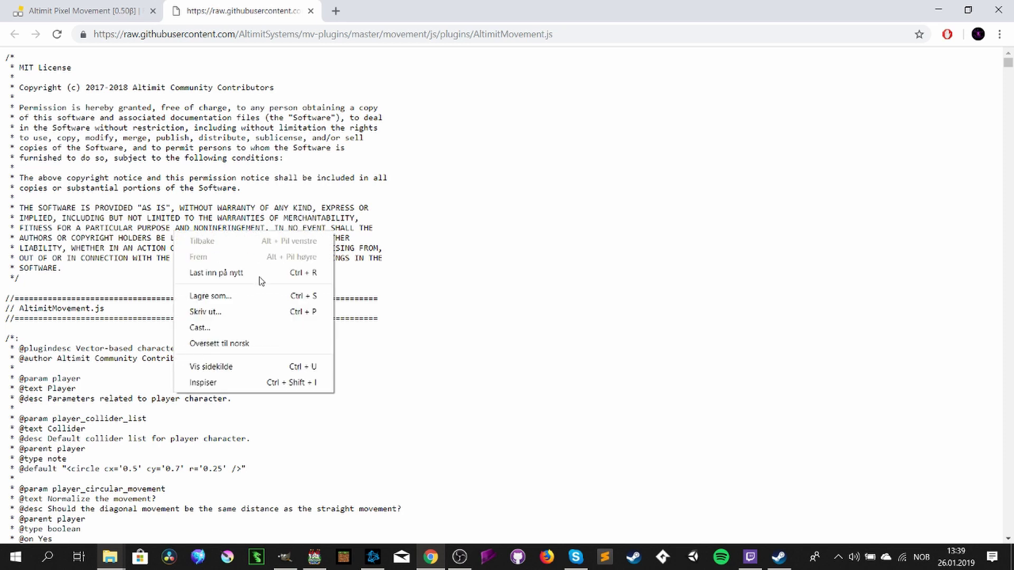
{"action": "left_click", "coordinate": [241, 296]}
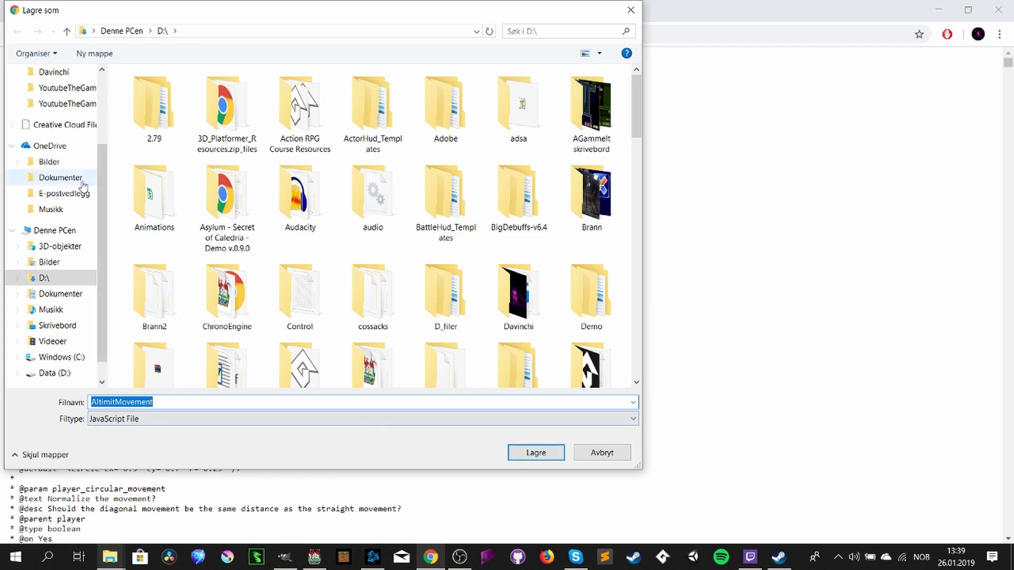
{"action": "scroll", "coordinate": [77, 221], "scroll_direction": "up", "scroll_amount": 1}
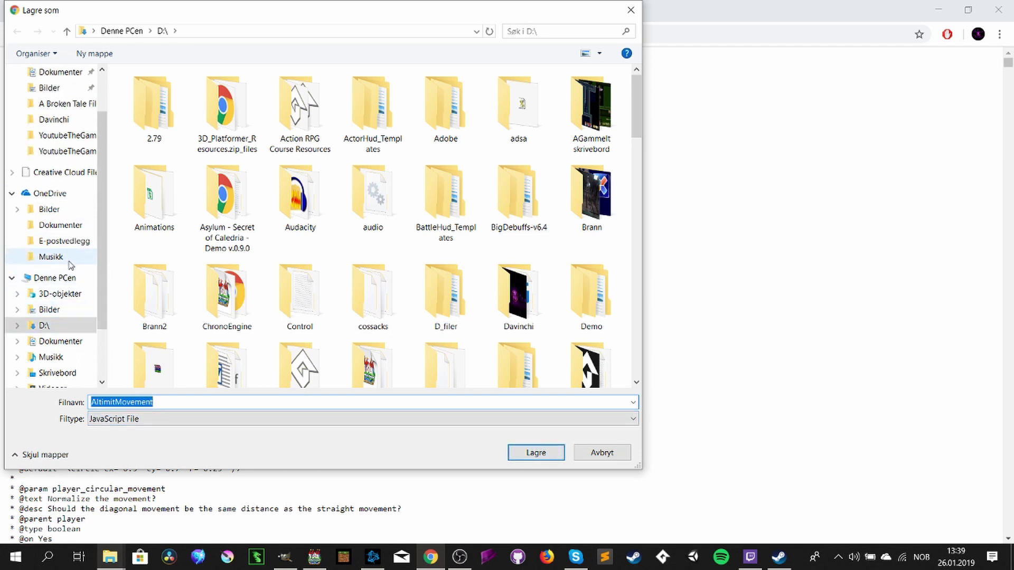
{"action": "left_click", "coordinate": [528, 455]}
{"action": "left_click", "coordinate": [543, 283]}
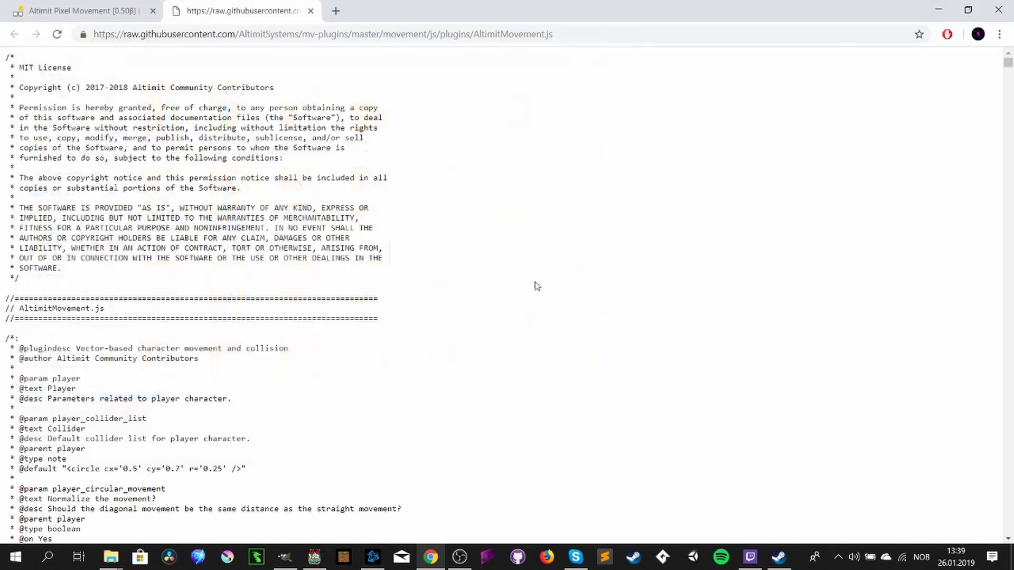
- Copy the downloaded AltimitMovement file from D: into the YoutubeTheGame project's js\plugins folder
{"action": "left_click", "coordinate": [136, 528]}
{"action": "left_click", "coordinate": [108, 490]}
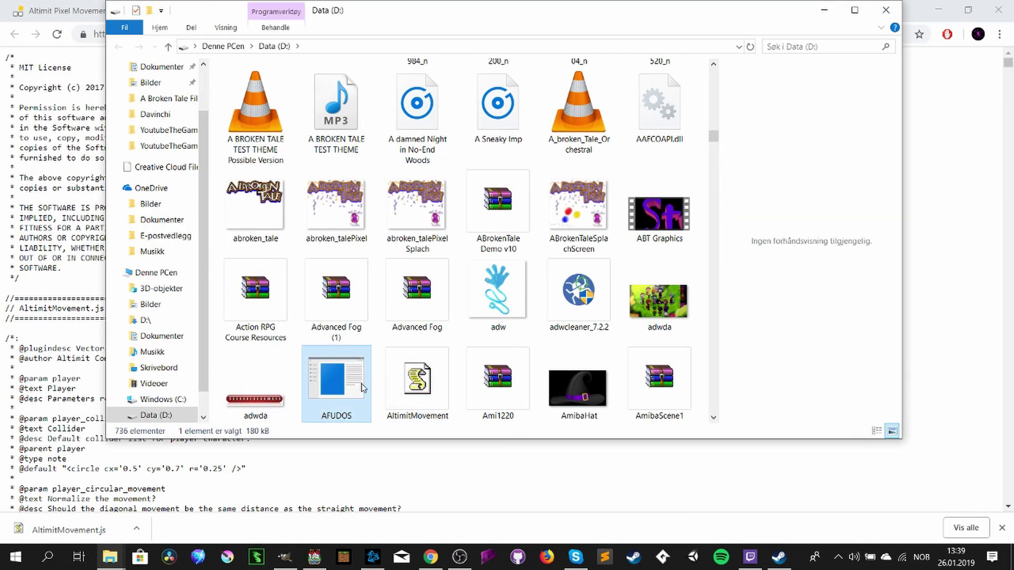
{"action": "left_click", "coordinate": [110, 557]}
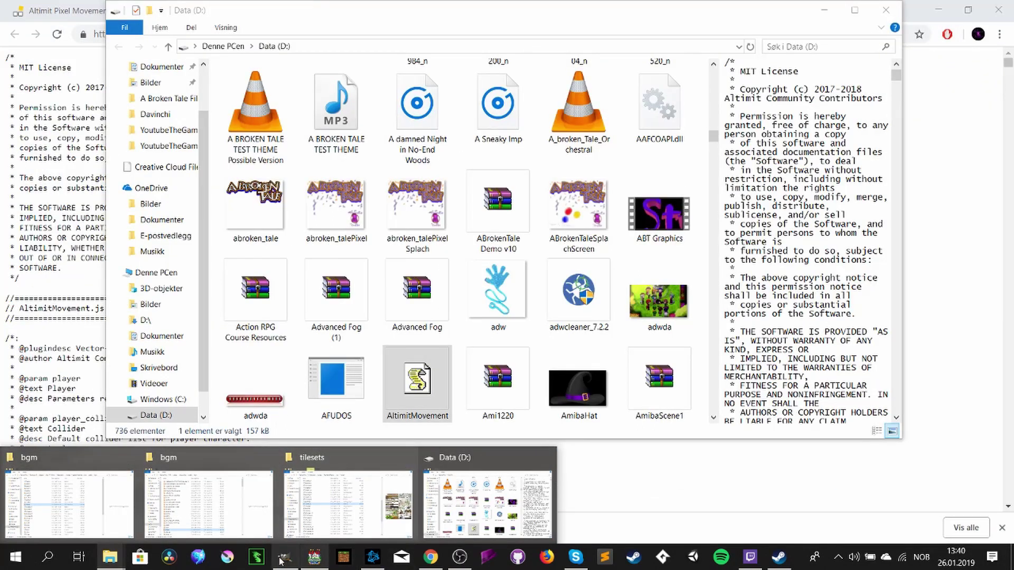
{"action": "left_click", "coordinate": [337, 506]}
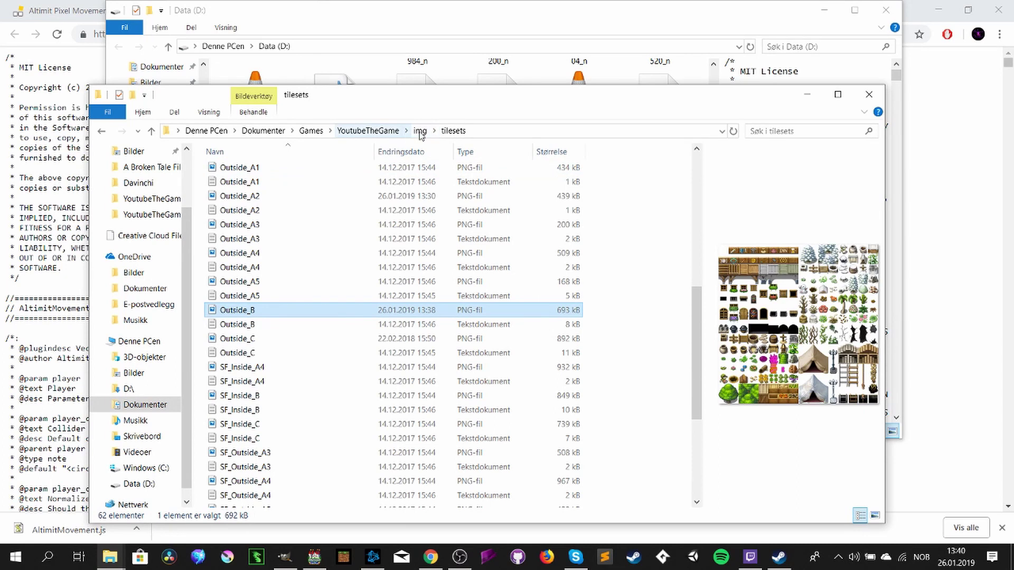
{"action": "left_click", "coordinate": [368, 131]}
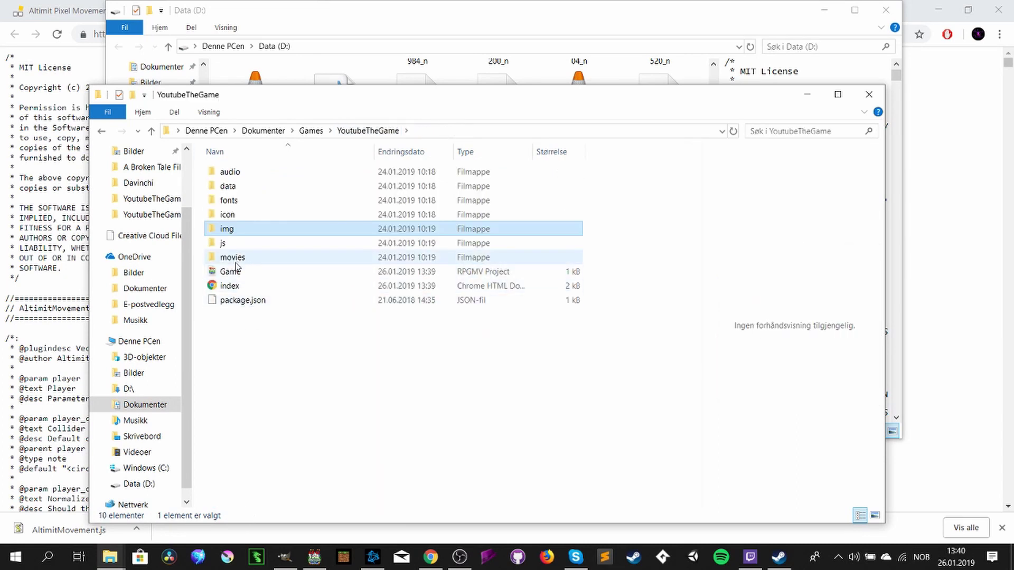
{"action": "double_click", "coordinate": [225, 243]}
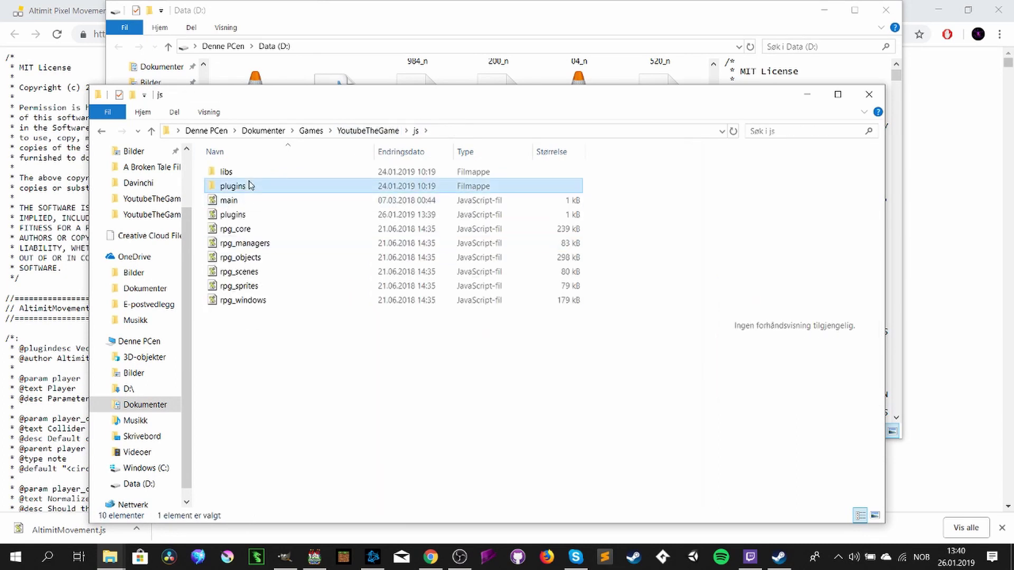
{"action": "double_click", "coordinate": [251, 185]}
{"action": "key", "text": "ctrl+v"}
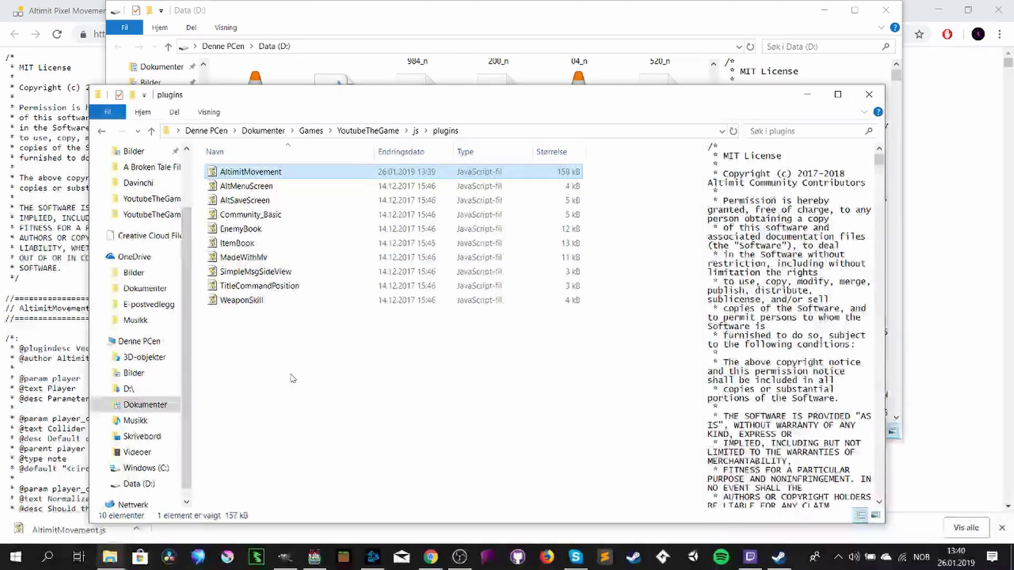
{"action": "left_click", "coordinate": [290, 378]}
{"action": "left_click", "coordinate": [808, 97]}
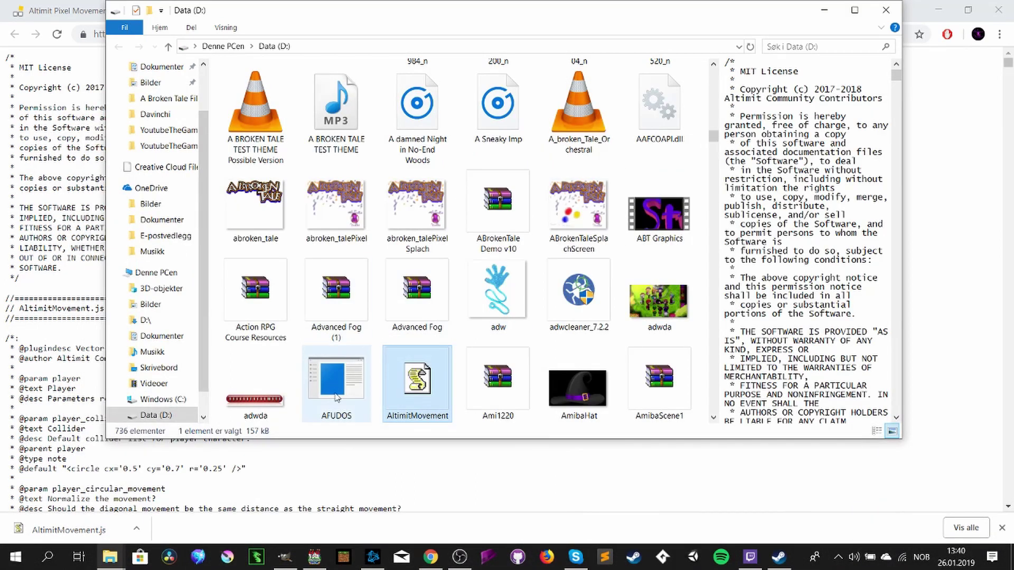
- Return to RPG Maker MV and add the AltimitMovement plugin to the project with status ON
{"action": "left_click", "coordinate": [316, 557]}
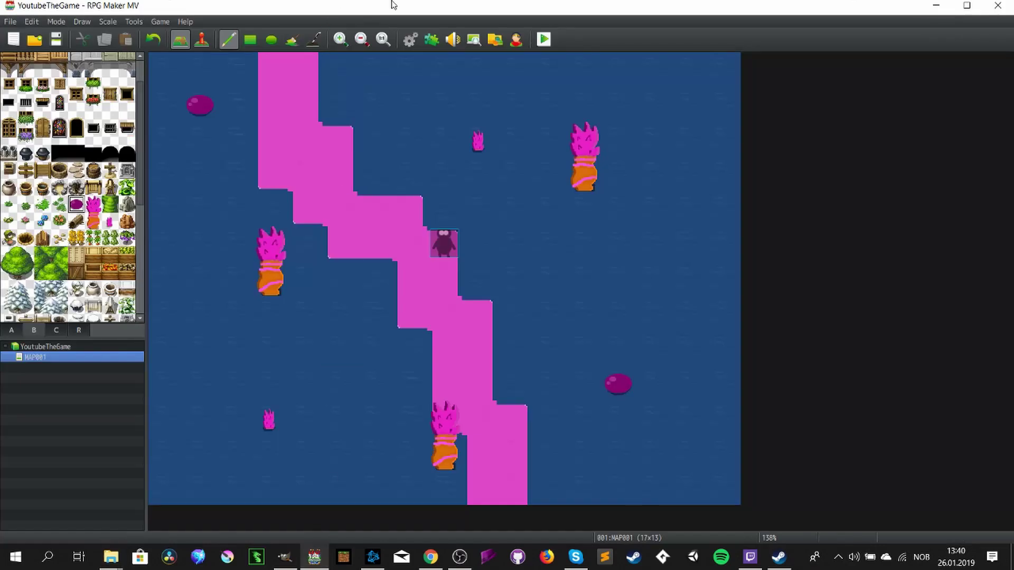
{"action": "left_click", "coordinate": [434, 42]}
{"action": "double_click", "coordinate": [407, 164]}
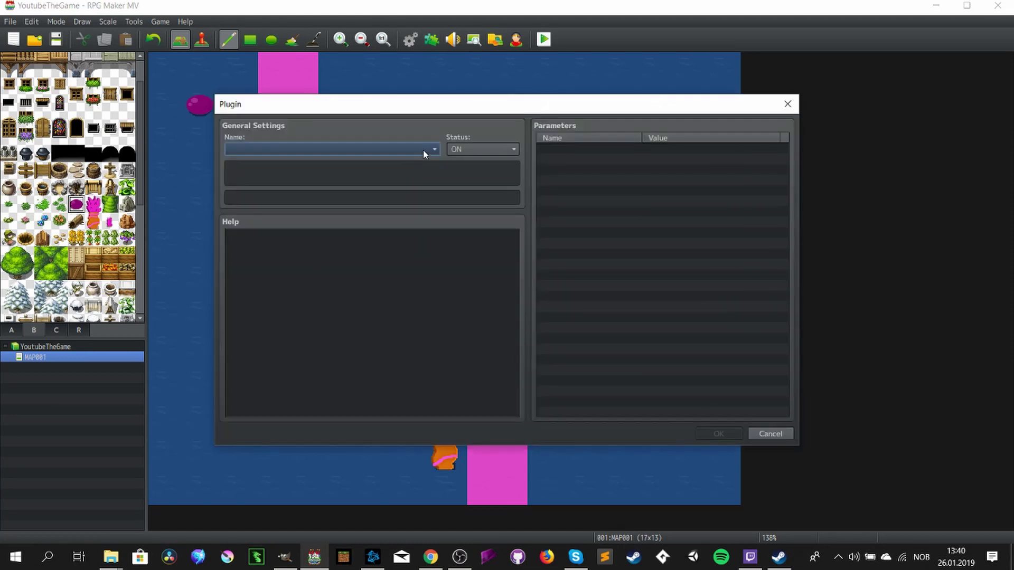
{"action": "left_click", "coordinate": [423, 150]}
{"action": "left_click", "coordinate": [389, 188]}
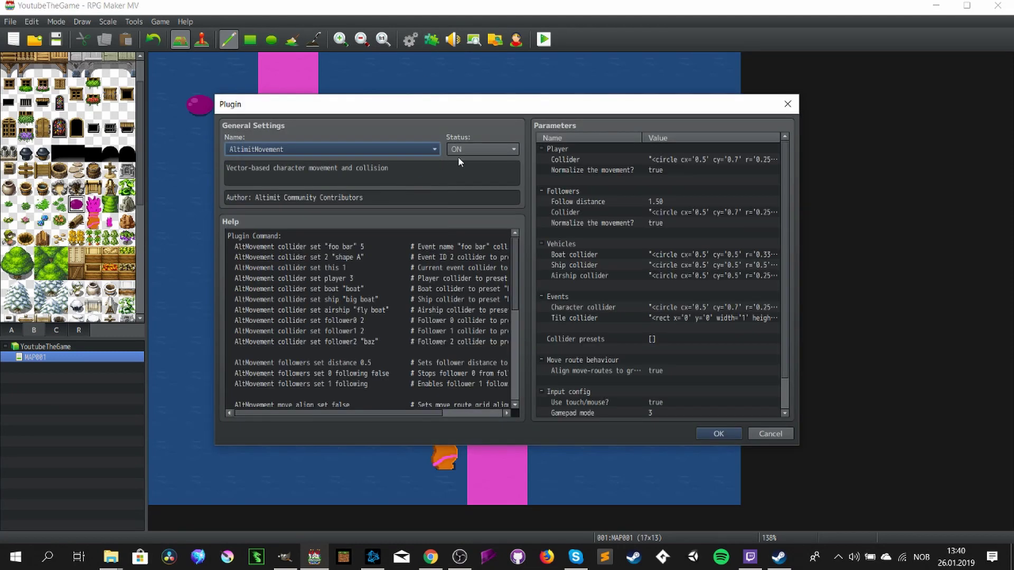
{"action": "left_click", "coordinate": [725, 431]}
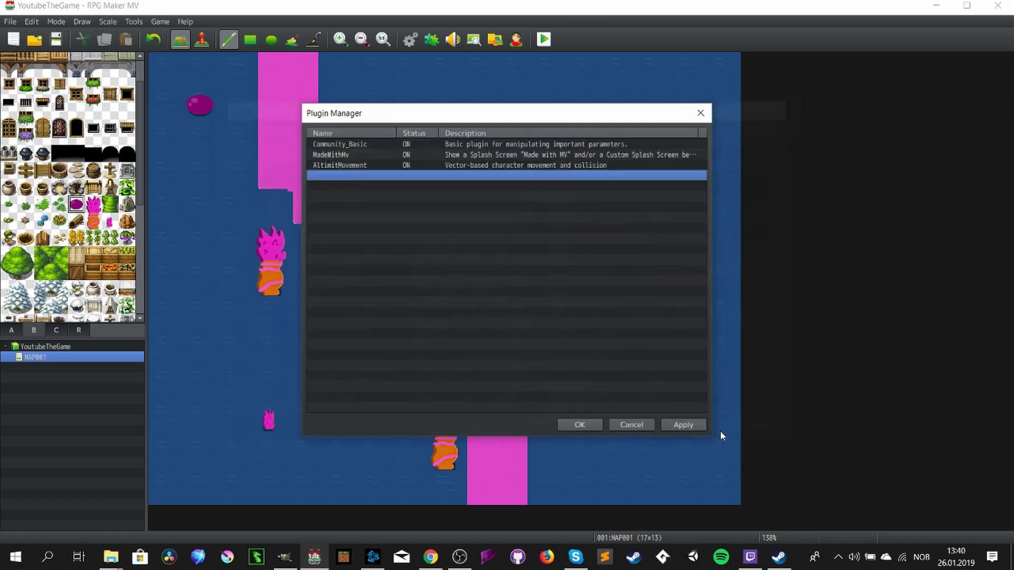
{"action": "left_click", "coordinate": [590, 425]}
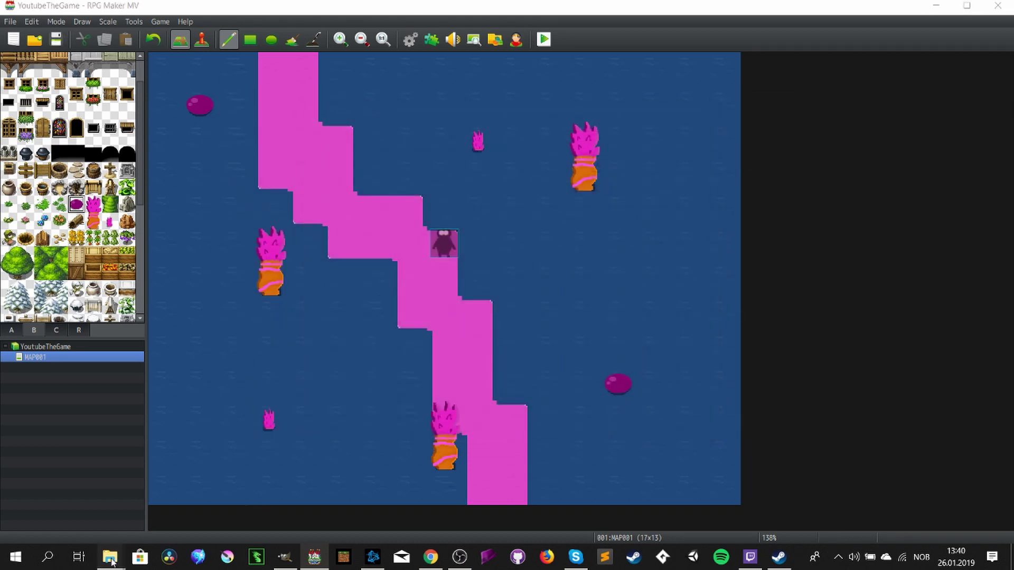
- Switch to File Explorer and copy the chippy music file from the ABrokenTale audio\bgm folder
{"action": "mouse_move", "coordinate": [112, 557]}
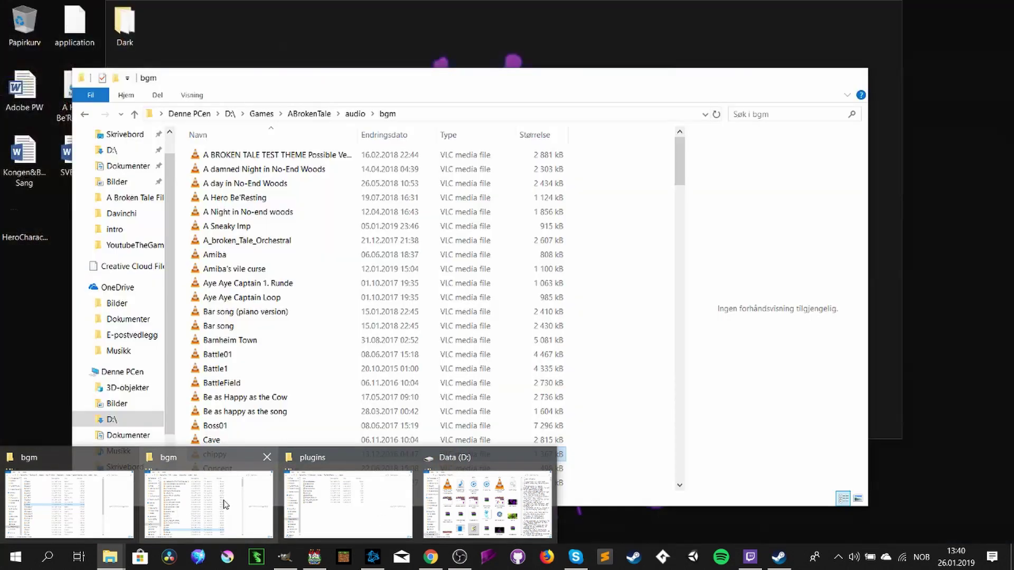
{"action": "left_click", "coordinate": [226, 505]}
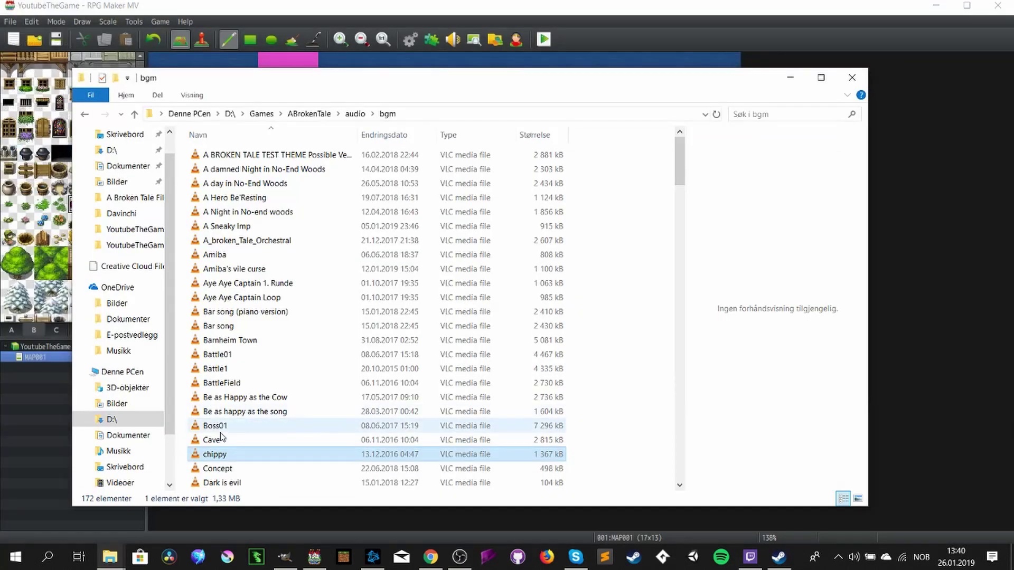
{"action": "left_click", "coordinate": [215, 441]}
{"action": "left_click", "coordinate": [221, 455]}
{"action": "left_click", "coordinate": [213, 440]}
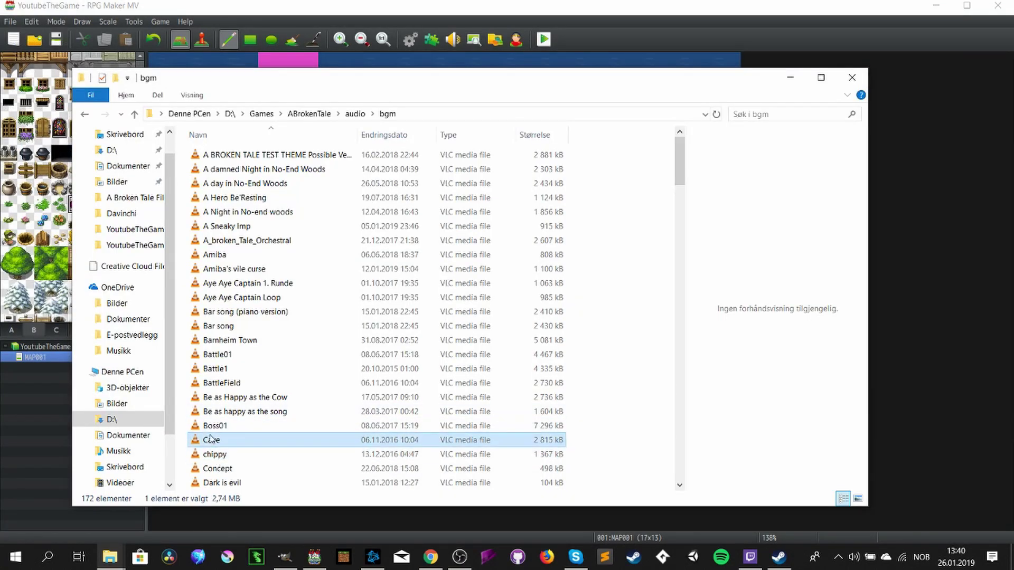
{"action": "left_click", "coordinate": [221, 456]}
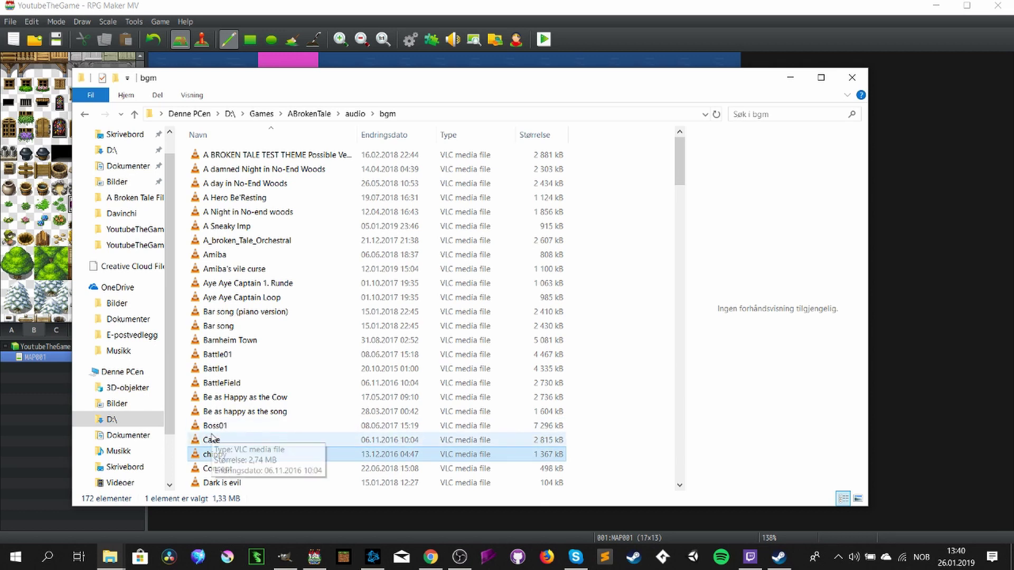
{"action": "left_click", "coordinate": [254, 441]}
{"action": "left_click", "coordinate": [231, 455]}
{"action": "right_click", "coordinate": [231, 455]}
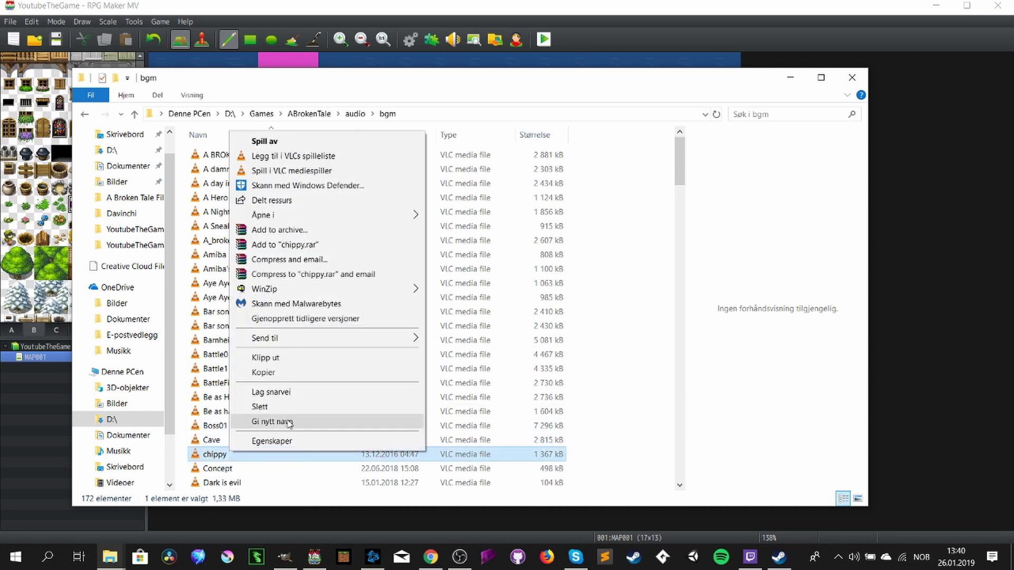
{"action": "left_click", "coordinate": [285, 375]}
{"action": "left_click", "coordinate": [788, 80]}
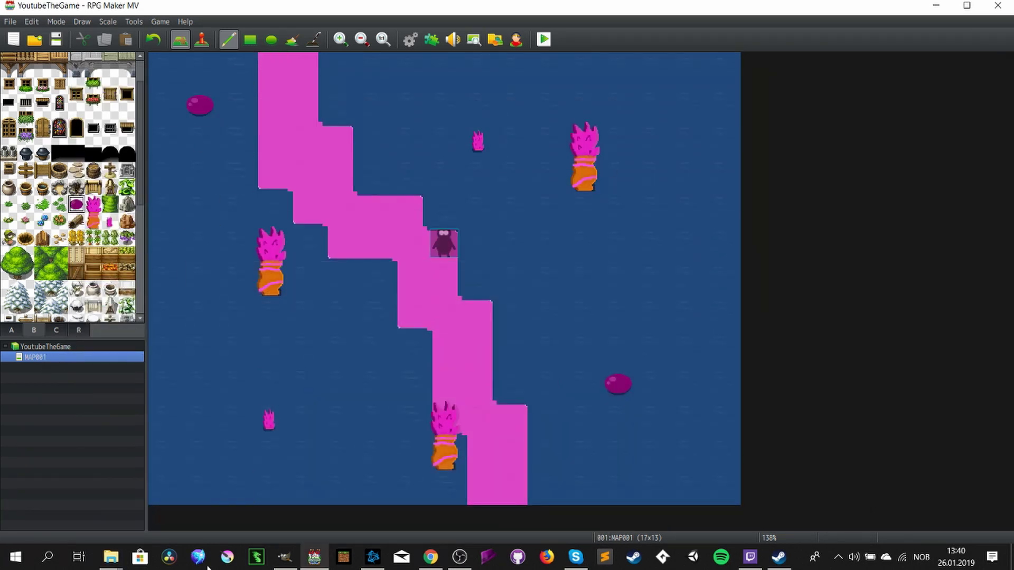
- Open the YoutubeTheGame project folder from RPG Maker MV and paste the copied chippy file into its audio\bgm folder
{"action": "left_click", "coordinate": [160, 22]}
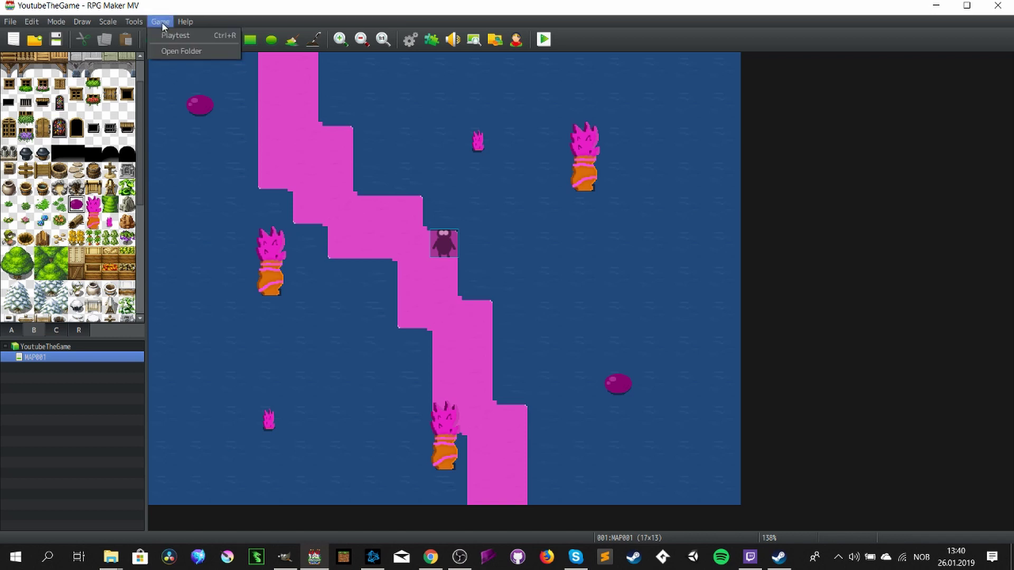
{"action": "left_click", "coordinate": [168, 49]}
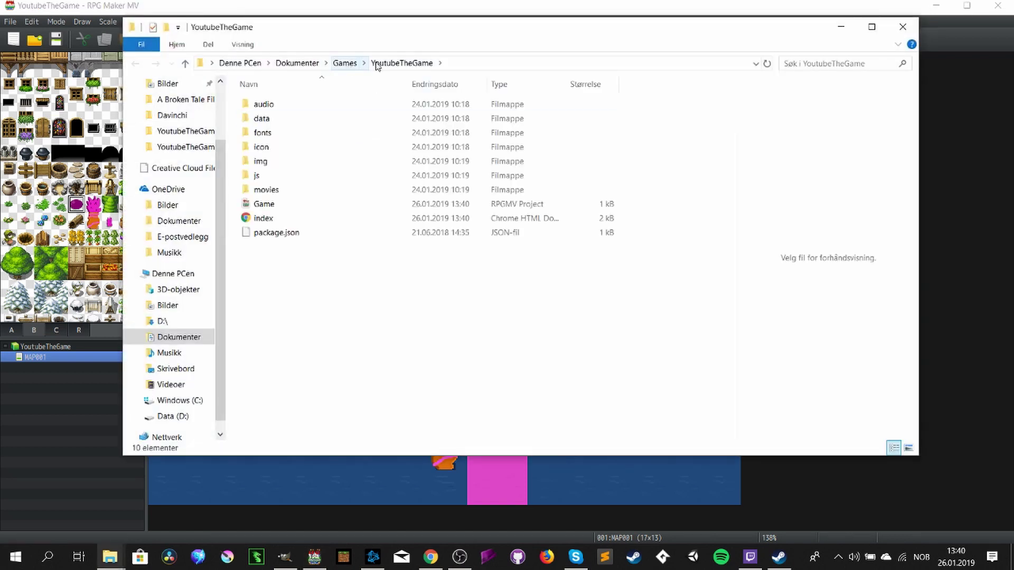
{"action": "double_click", "coordinate": [265, 103]}
{"action": "left_click", "coordinate": [266, 107]}
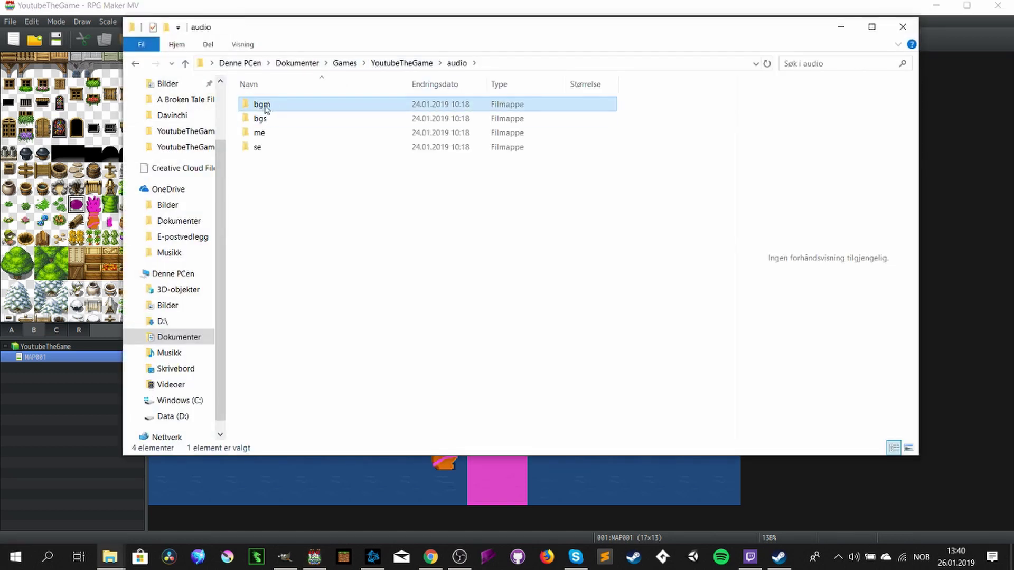
{"action": "double_click", "coordinate": [266, 107]}
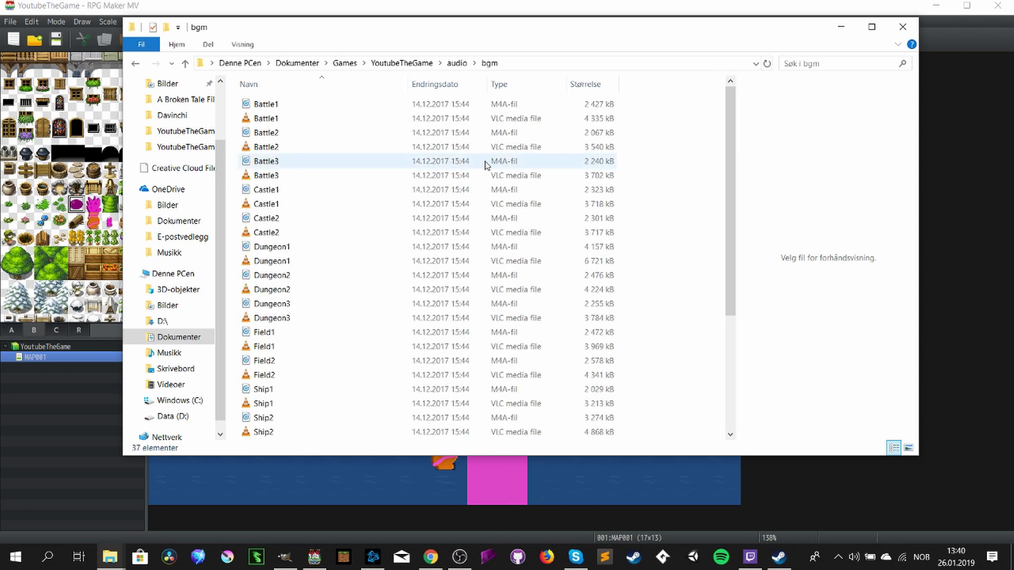
{"action": "key", "text": "ctrl+v"}
{"action": "left_click", "coordinate": [842, 26]}
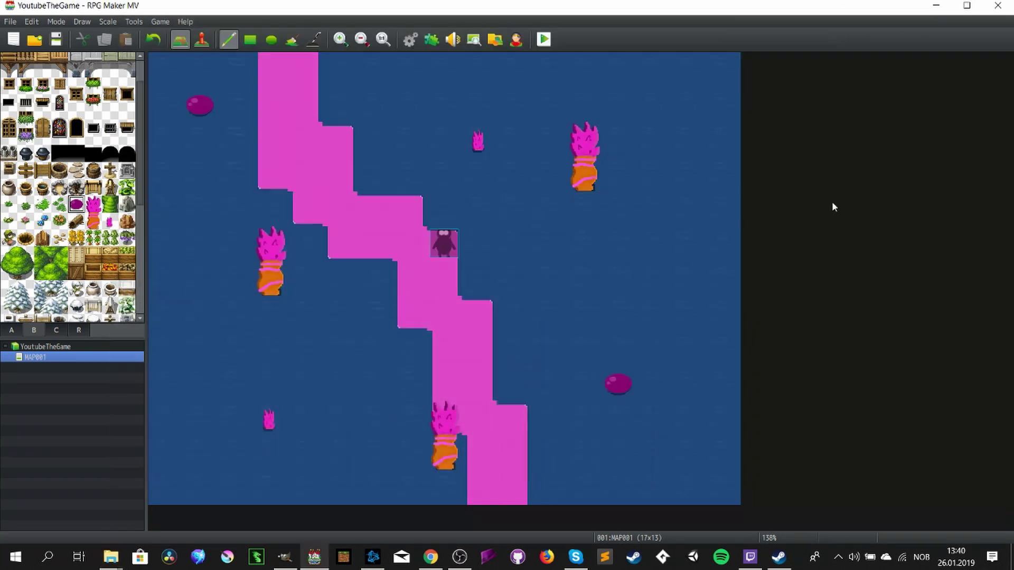
- Enable Autoplay BGM in MAP001's properties with the chippy track at 15 % volume
{"action": "right_click", "coordinate": [68, 356]}
{"action": "left_click", "coordinate": [59, 361]}
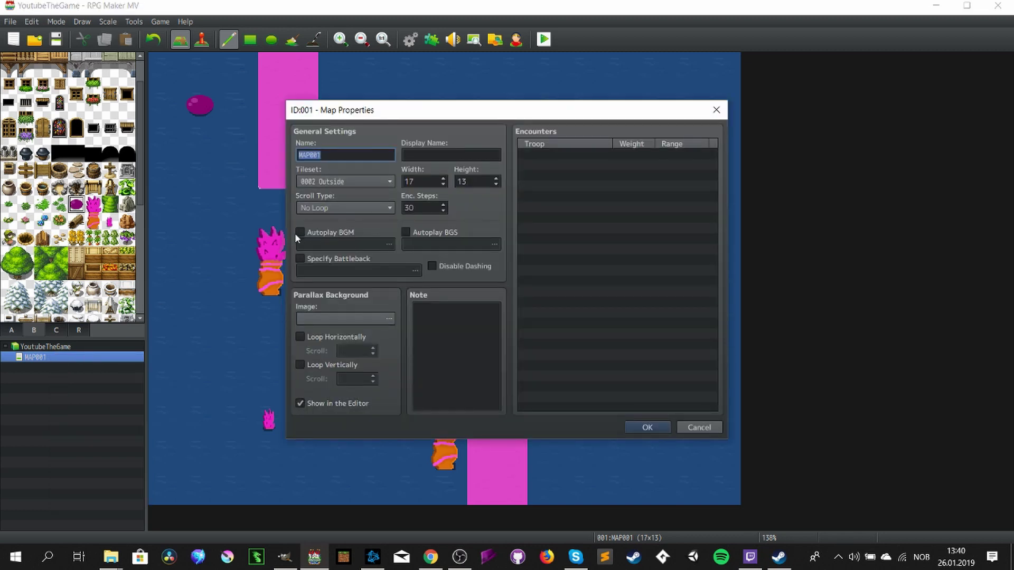
{"action": "left_click", "coordinate": [306, 235]}
{"action": "left_click", "coordinate": [364, 244]}
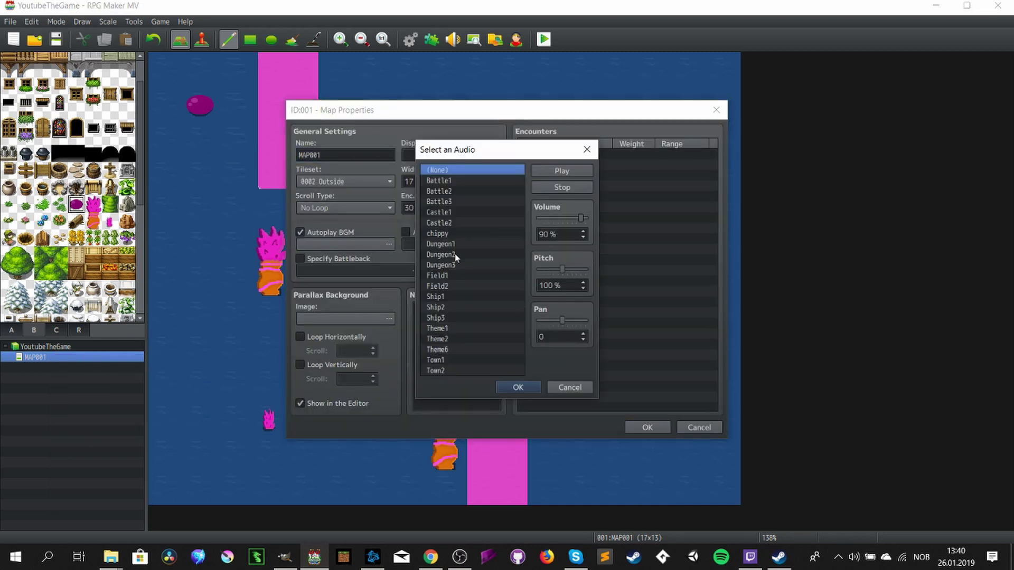
{"action": "left_click", "coordinate": [452, 234]}
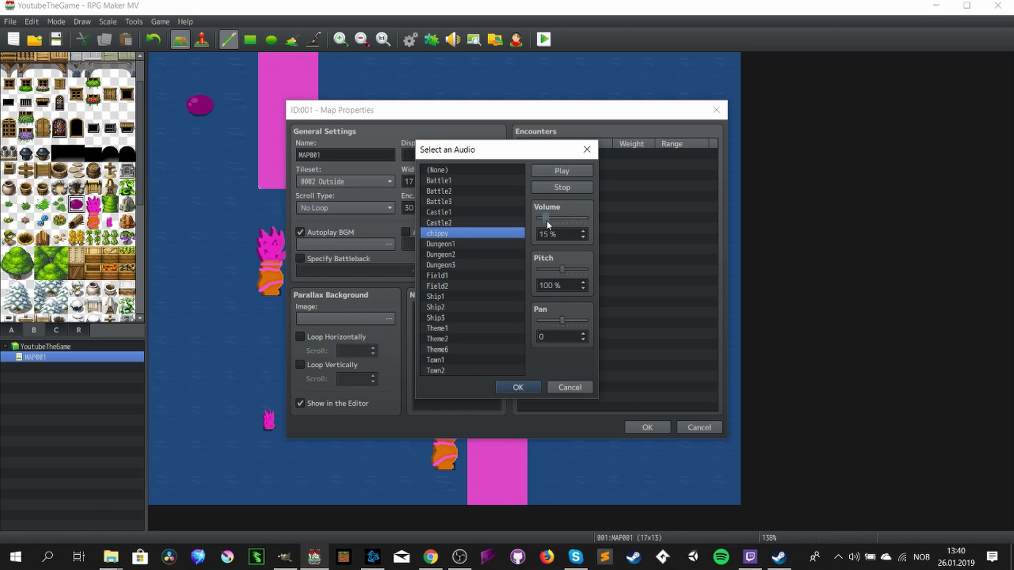
{"action": "left_click", "coordinate": [517, 388]}
{"action": "left_click", "coordinate": [645, 427]}
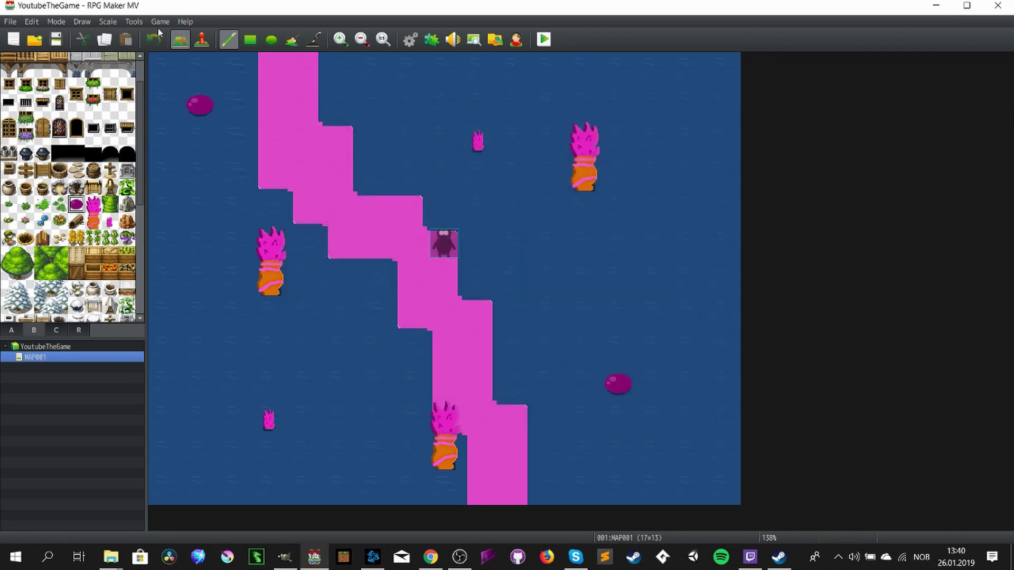
- Launch a playtest of the project in full screen and start a new game
{"action": "left_click", "coordinate": [549, 40]}
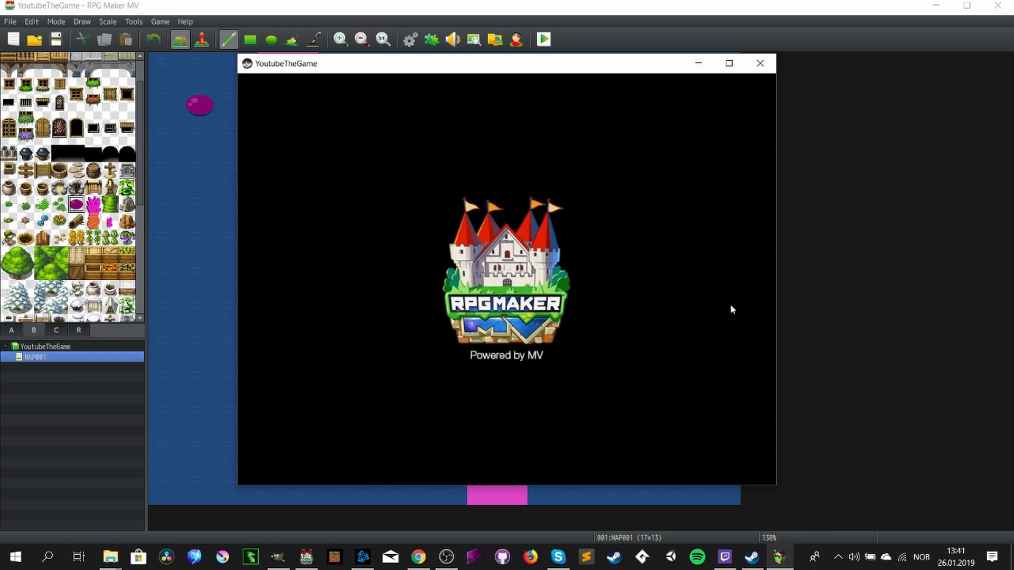
{"action": "key", "text": "F4"}
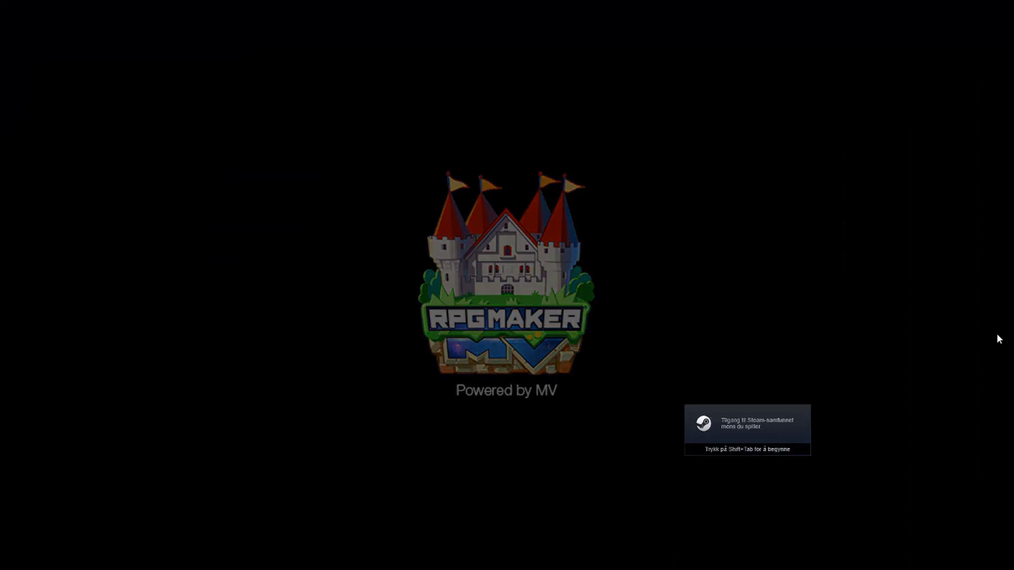
{"action": "key", "text": "Return"}
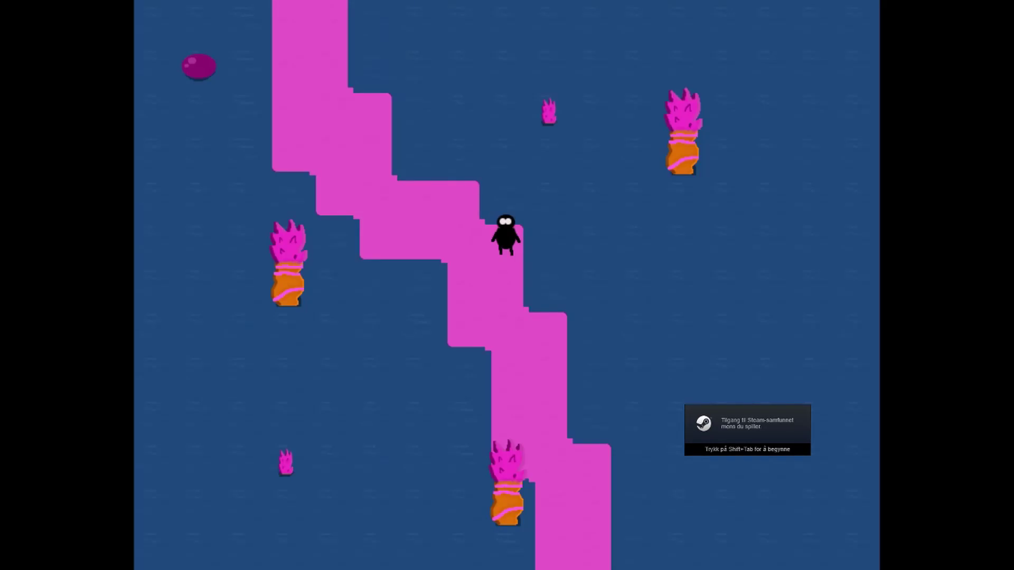
- Walk the character around the whole map to test pixel movement along the pink path and around the plants and stones
{"action": "key", "text": "Left"}
{"action": "key", "text": "Left"}
{"action": "key", "text": "Down"}
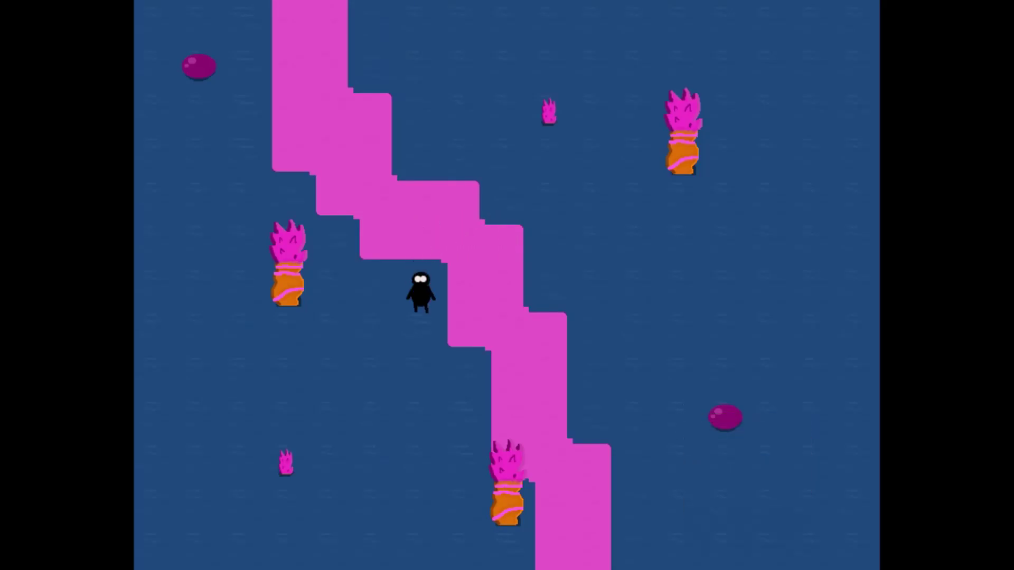
{"action": "key", "text": "Down"}
{"action": "key", "text": "Right"}
{"action": "key", "text": "Down"}
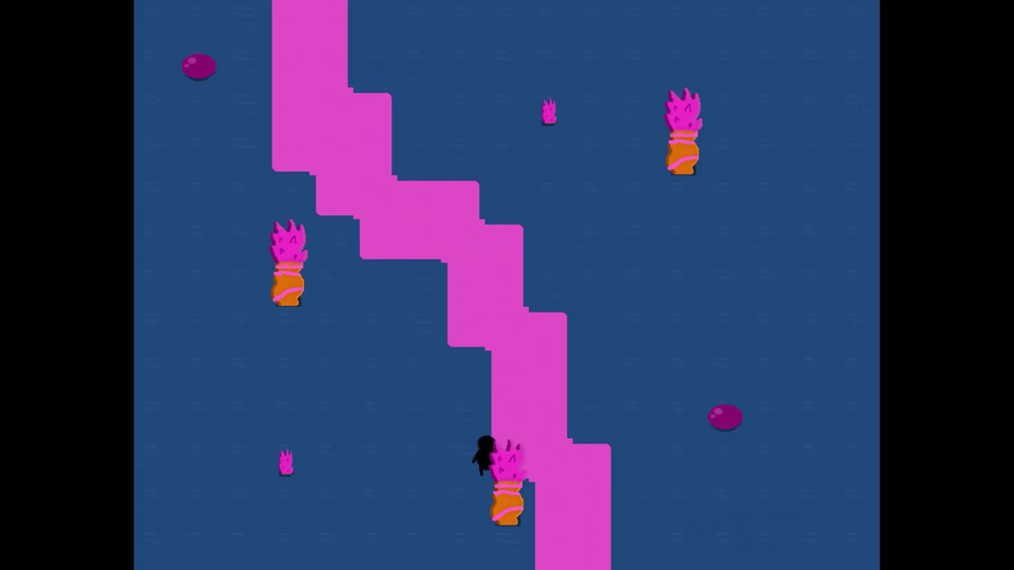
{"action": "key", "text": "Right"}
{"action": "key", "text": "Down"}
{"action": "key", "text": "Left"}
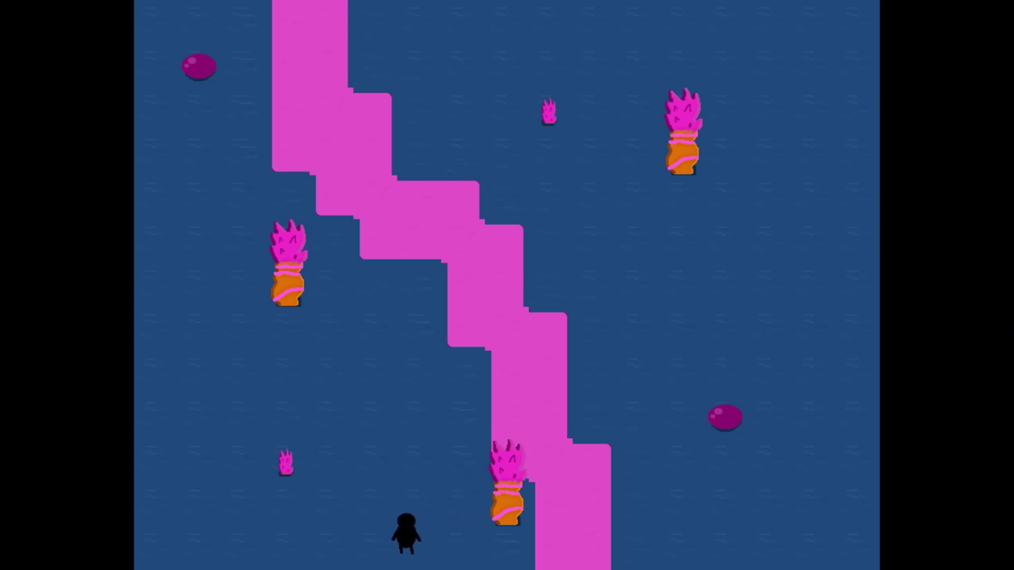
{"action": "key", "text": "Up"}
{"action": "key", "text": "Left"}
{"action": "key", "text": "Up"}
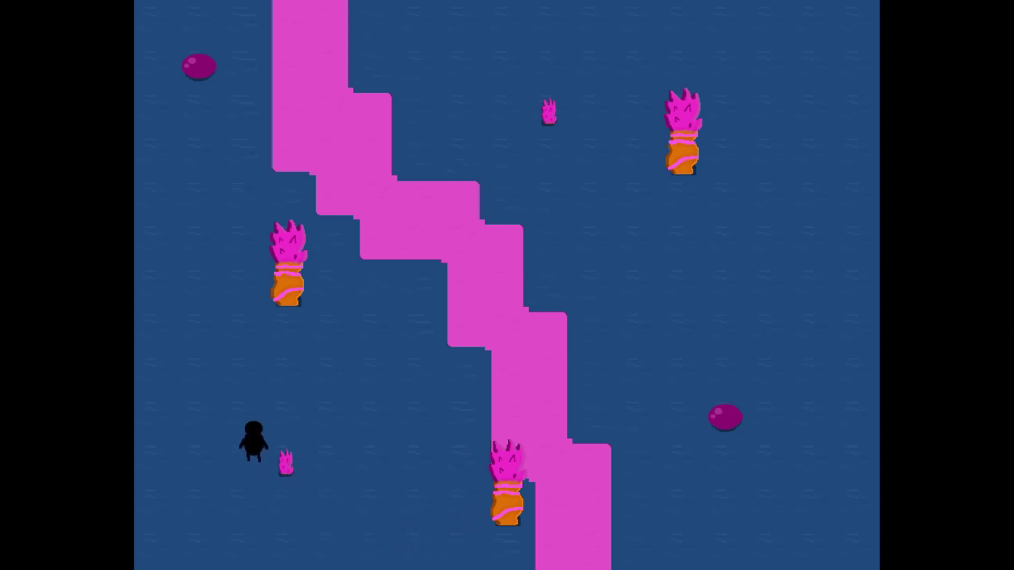
{"action": "key", "text": "Down"}
{"action": "key", "text": "Up"}
{"action": "key", "text": "Down"}
{"action": "key", "text": "Up"}
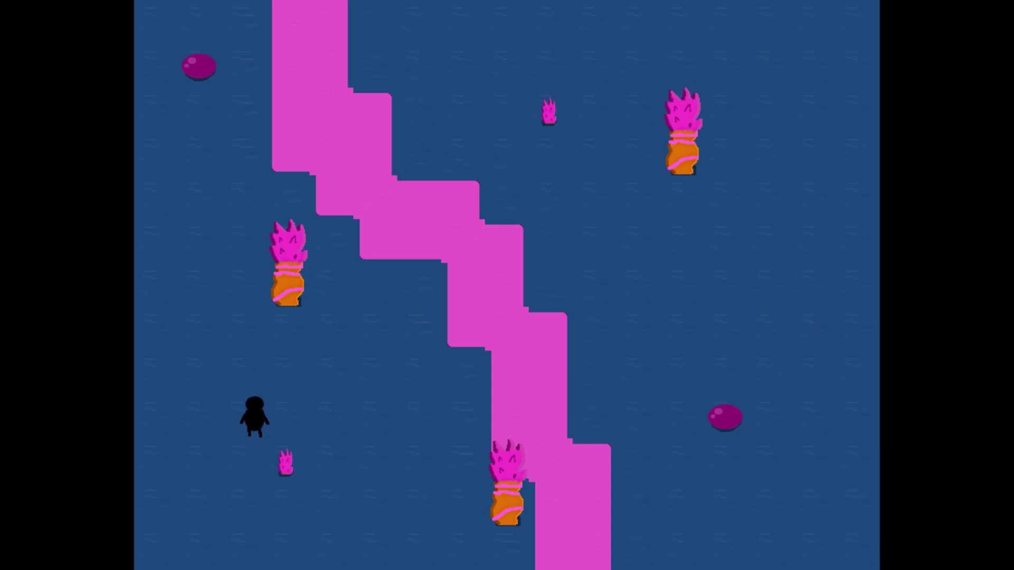
{"action": "key", "text": "Right"}
{"action": "key", "text": "Up"}
{"action": "key", "text": "Up"}
{"action": "key", "text": "Left"}
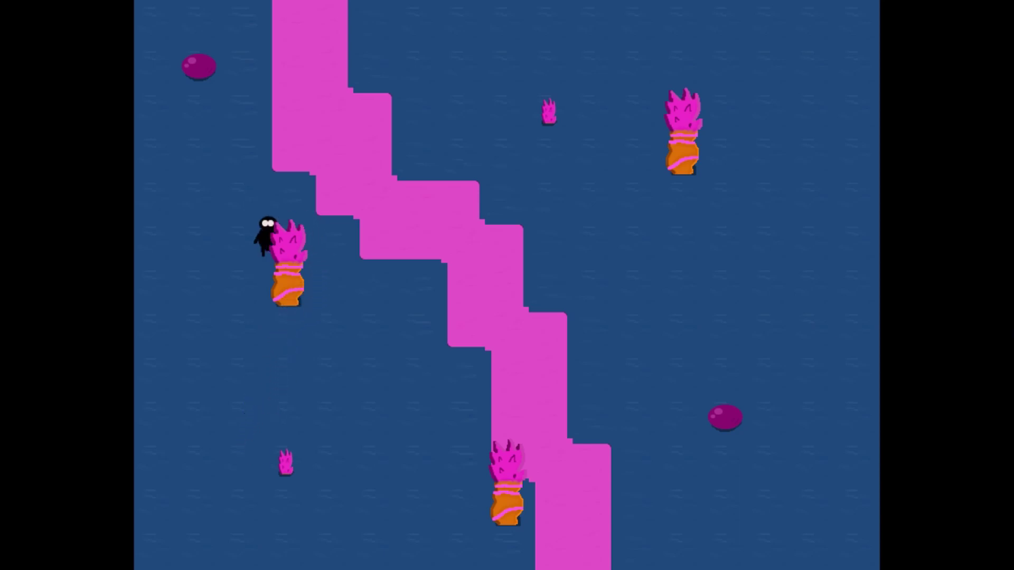
{"action": "key", "text": "Down"}
{"action": "key", "text": "Right"}
{"action": "key", "text": "Down"}
{"action": "key", "text": "Right"}
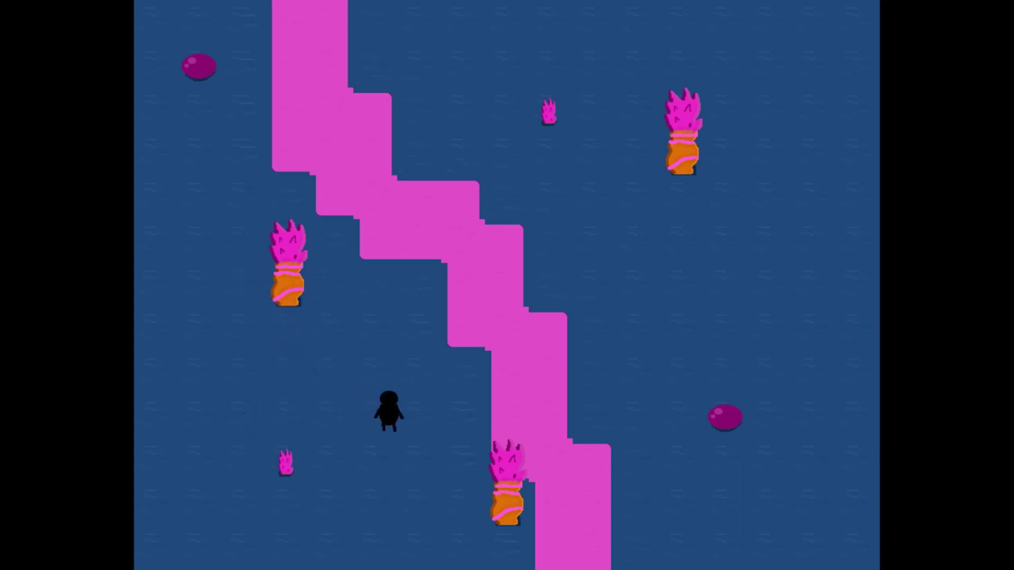
{"action": "key", "text": "Down"}
{"action": "key", "text": "Right"}
{"action": "key", "text": "Down"}
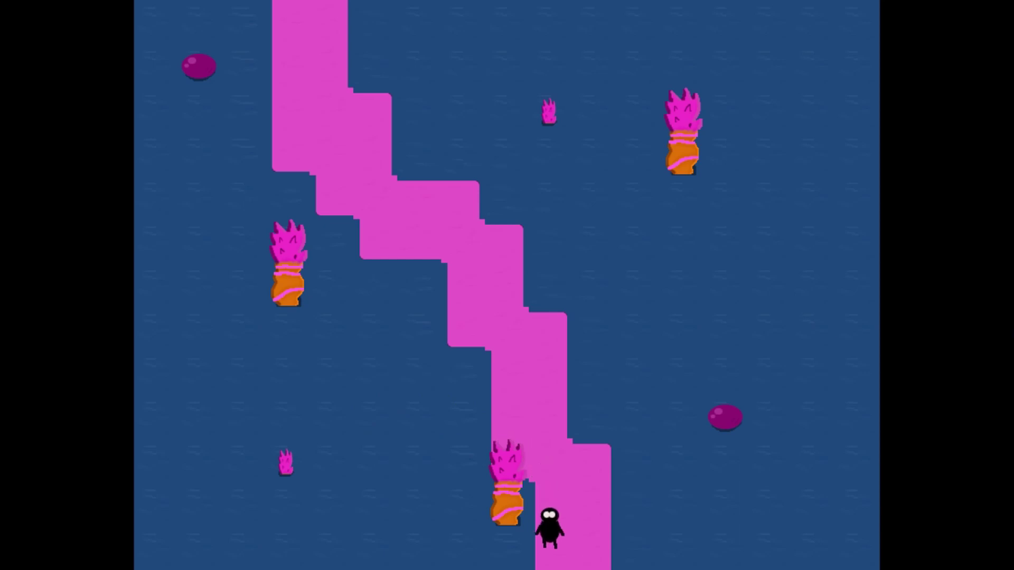
{"action": "key", "text": "Up"}
{"action": "key", "text": "Up"}
{"action": "key", "text": "Right"}
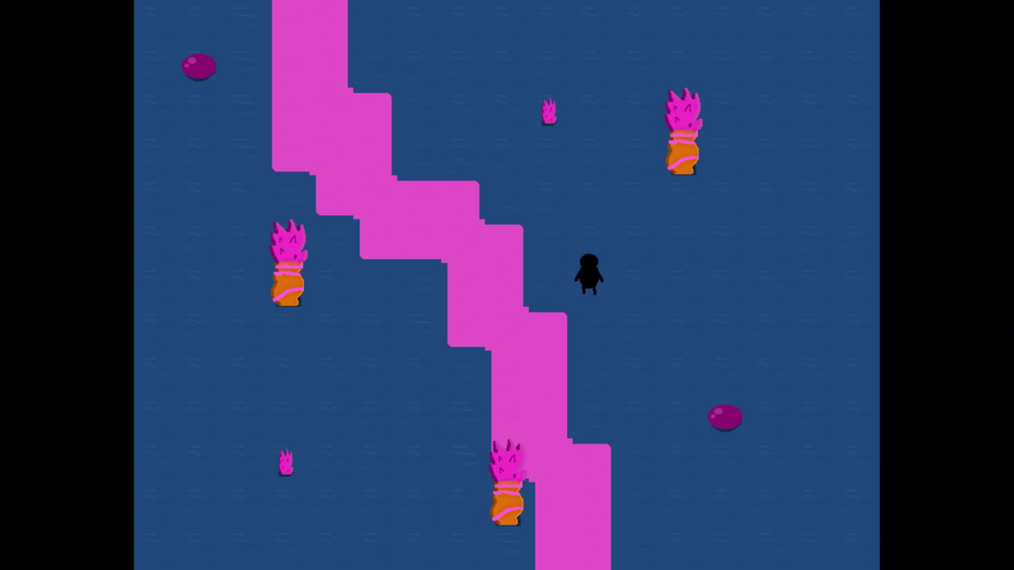
{"action": "key", "text": "Up"}
{"action": "key", "text": "Right"}
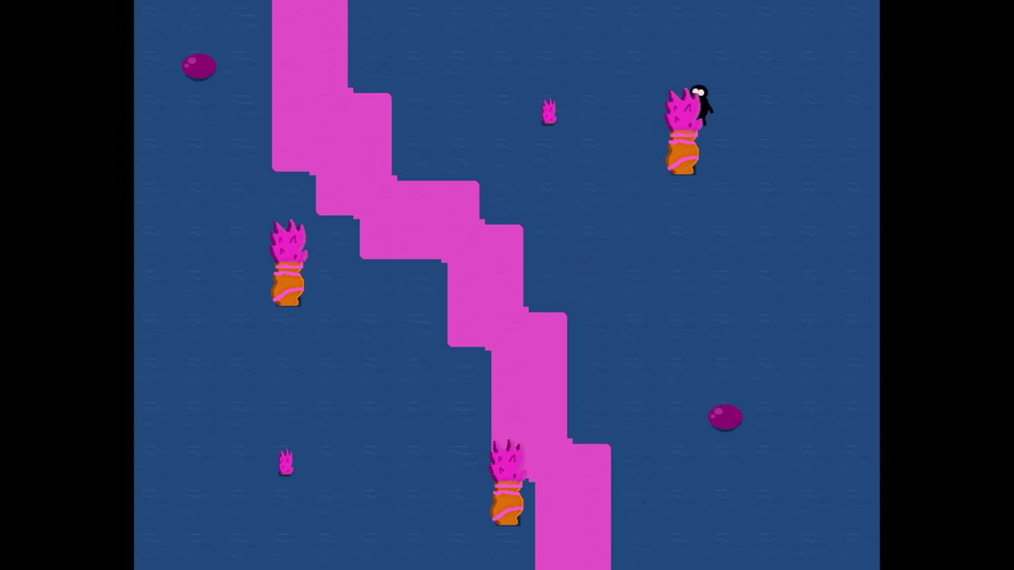
{"action": "key", "text": "Down"}
{"action": "key", "text": "Left"}
{"action": "key", "text": "Down"}
{"action": "key", "text": "Left"}
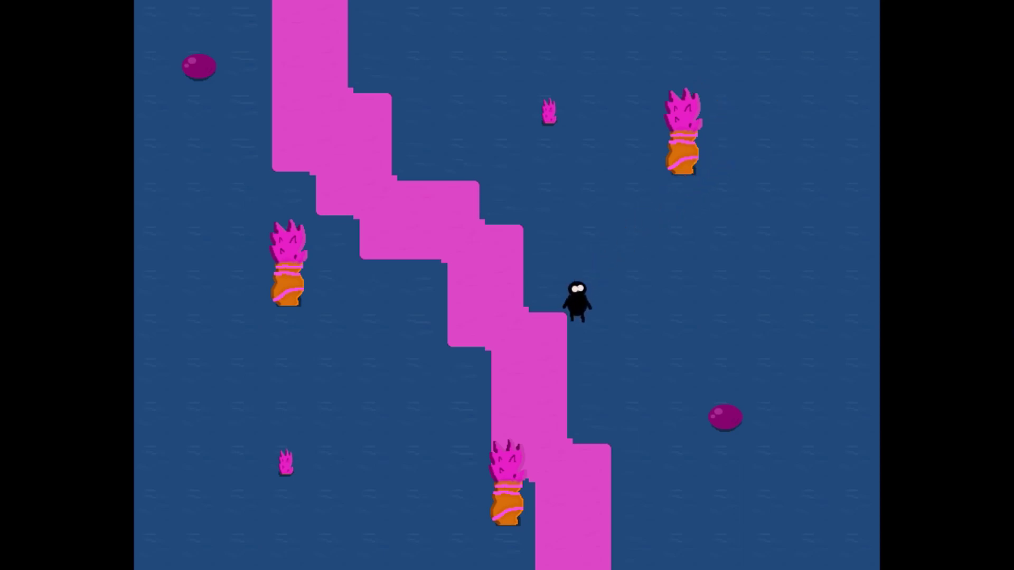
{"action": "key", "text": "Left"}
{"action": "key", "text": "Down"}
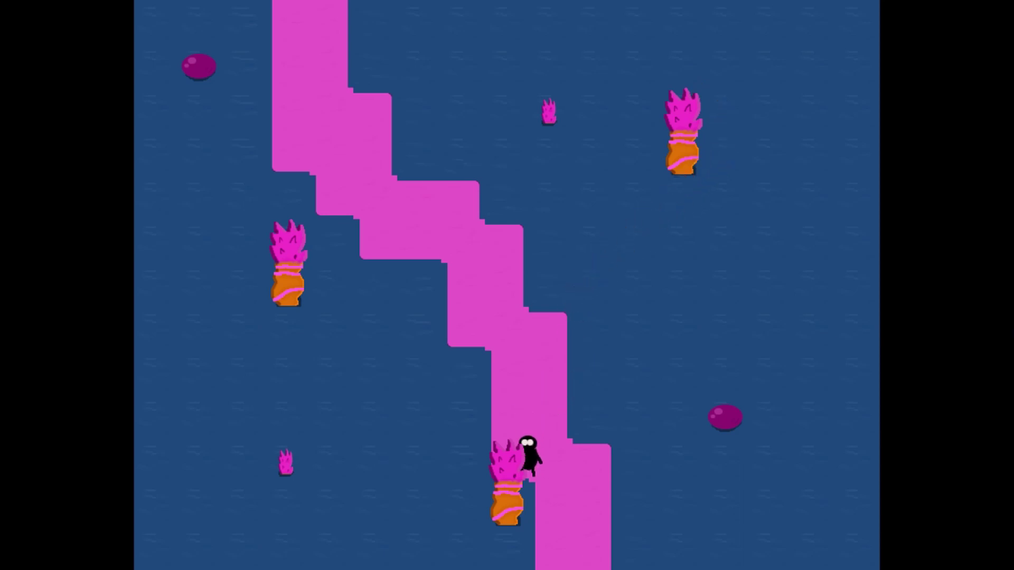
{"action": "key", "text": "Right"}
{"action": "key", "text": "Up"}
{"action": "key", "text": "Right"}
{"action": "key", "text": "Up"}
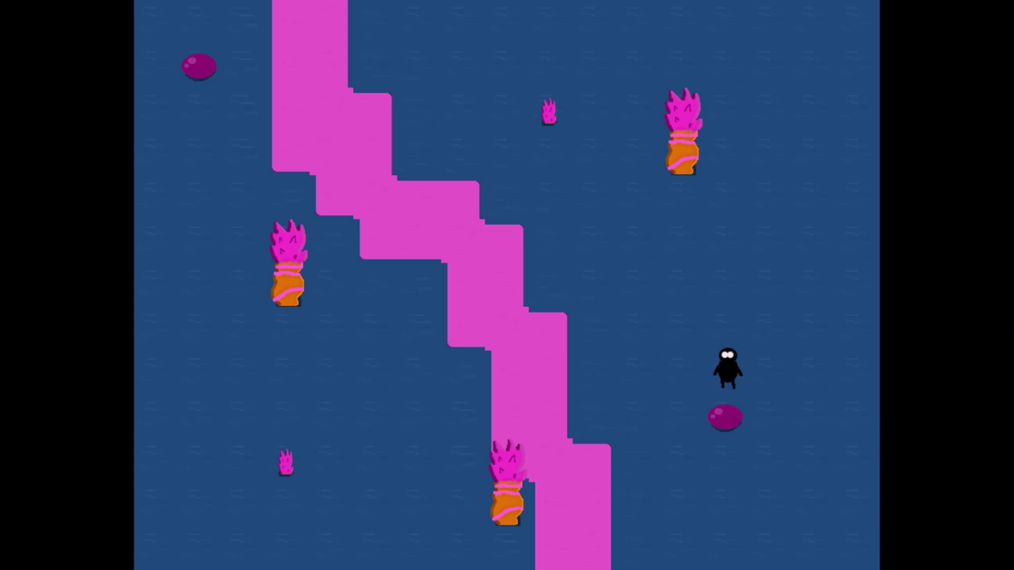
{"action": "key", "text": "Left"}
{"action": "key", "text": "Down"}
{"action": "key", "text": "Down"}
{"action": "key", "text": "Left"}
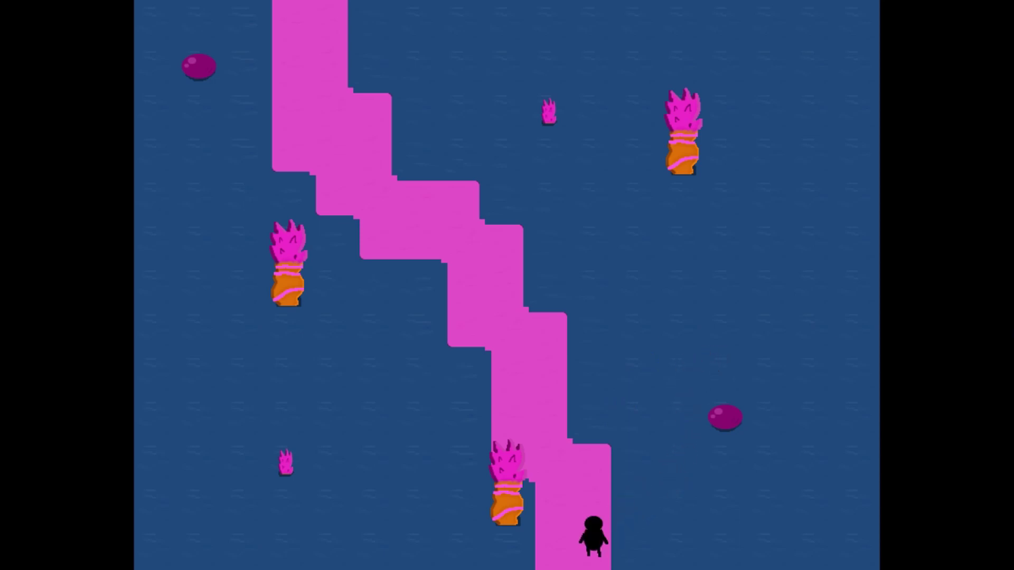
{"action": "key", "text": "Up"}
{"action": "key", "text": "Left"}
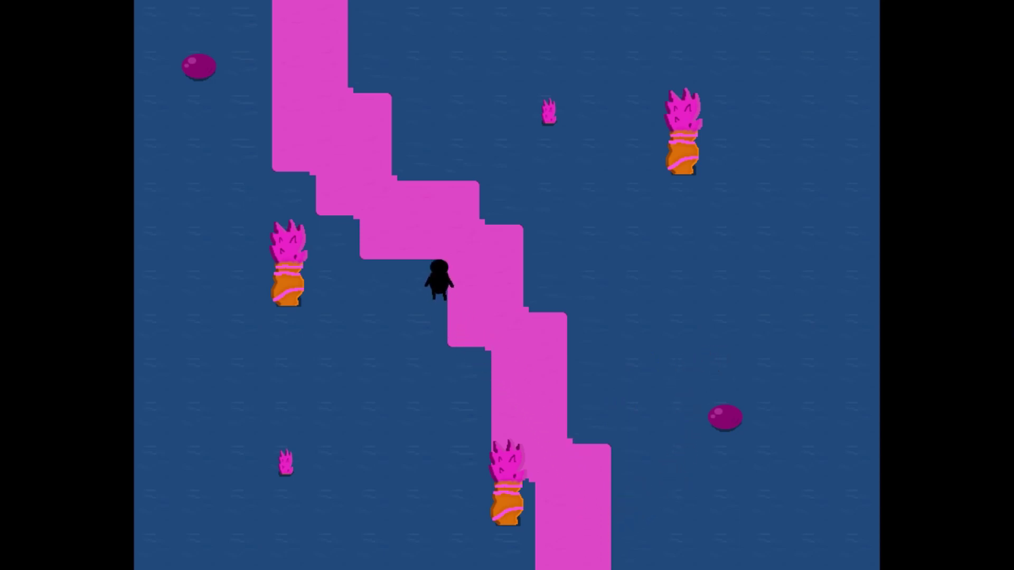
{"action": "key", "text": "Right"}
{"action": "key", "text": "Down"}
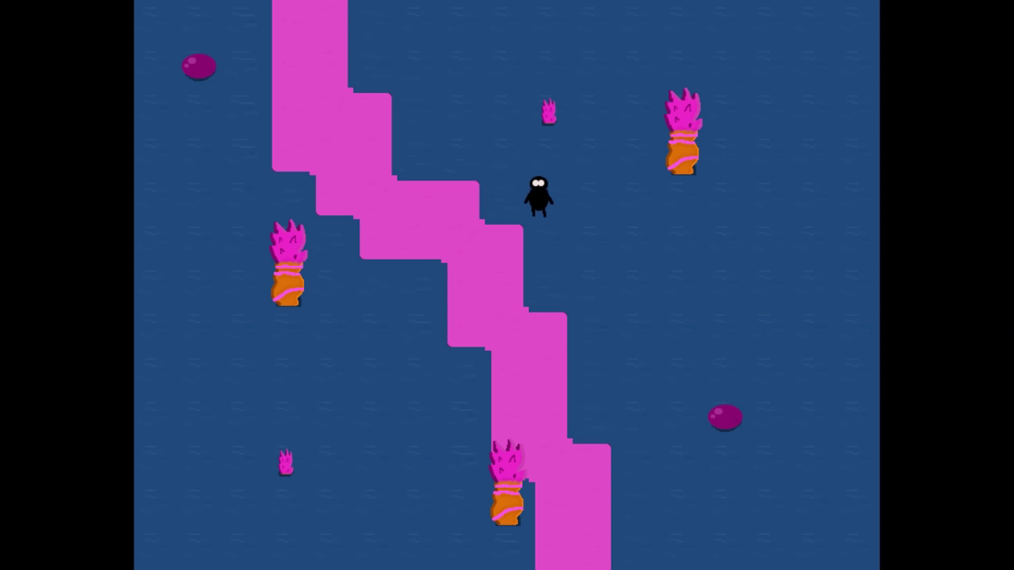
- Leave the full-screen game and close the playtest window
{"action": "key", "text": "super"}
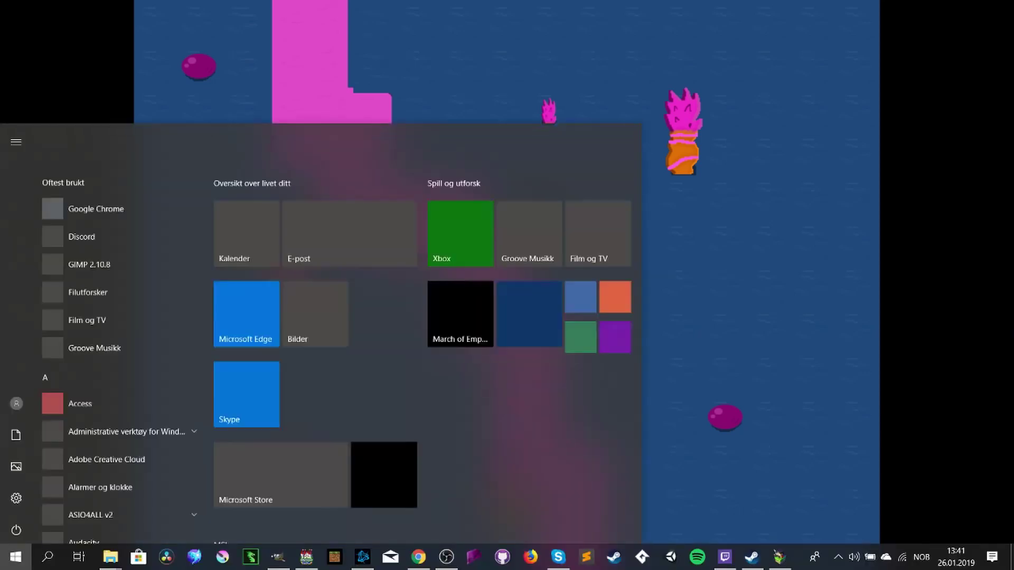
{"action": "right_click", "coordinate": [780, 557]}
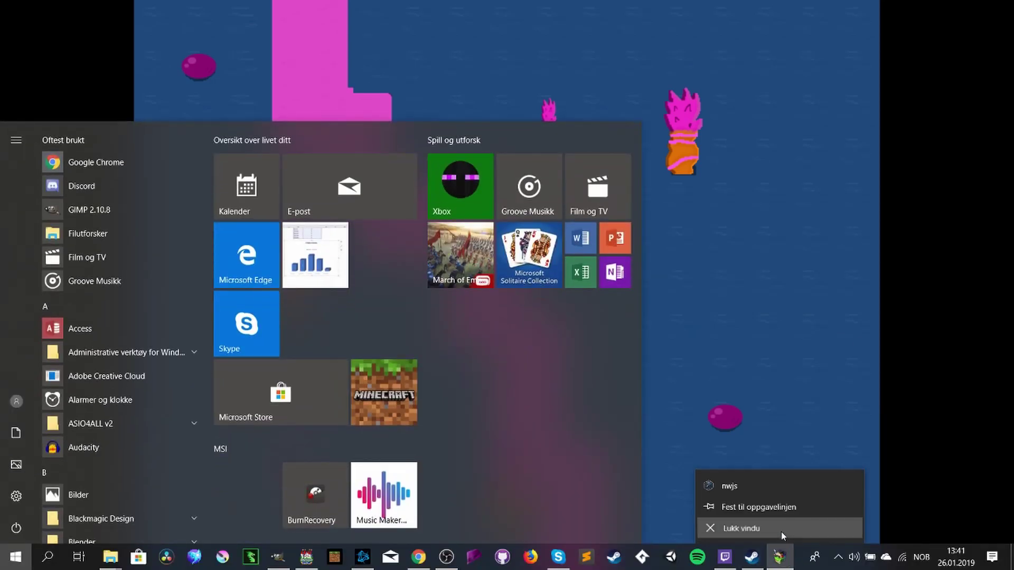
{"action": "left_click", "coordinate": [781, 530]}
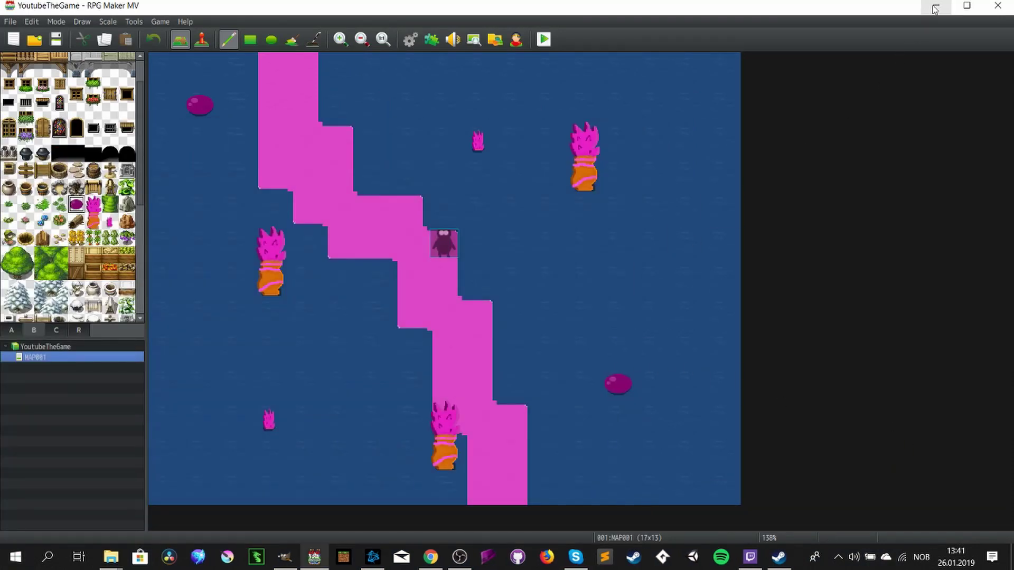
- Minimize RPG Maker MV, the D: folder window and the Chrome browser to reveal the desktop
{"action": "left_click", "coordinate": [935, 8]}
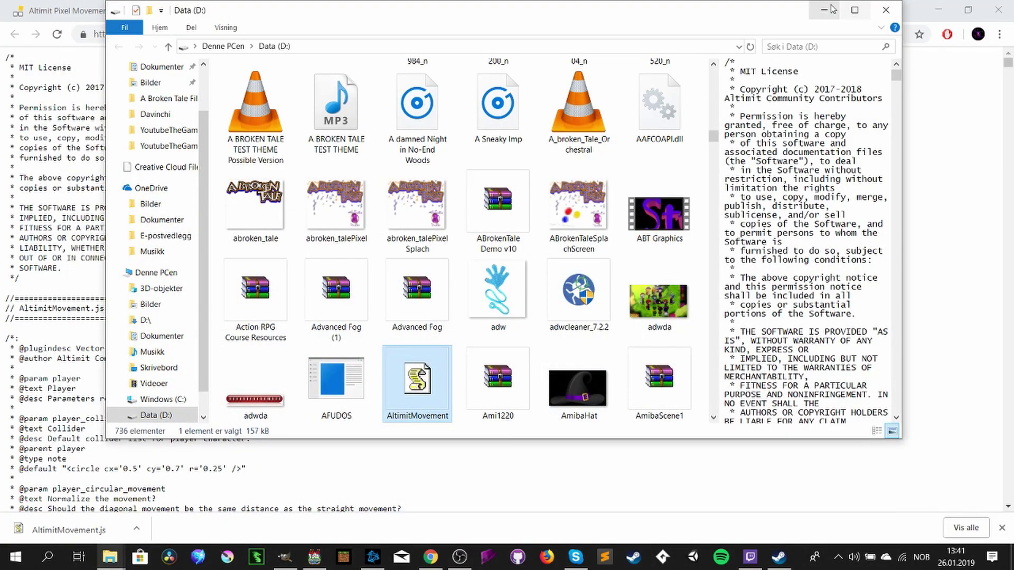
{"action": "left_click", "coordinate": [846, 9]}
{"action": "left_click", "coordinate": [936, 10]}
{"action": "left_click", "coordinate": [937, 9]}
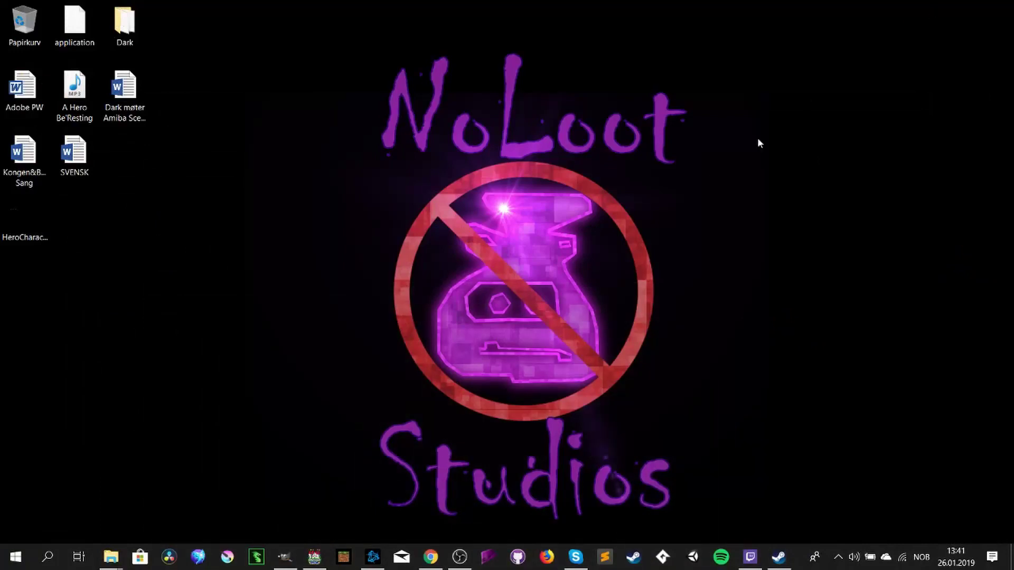